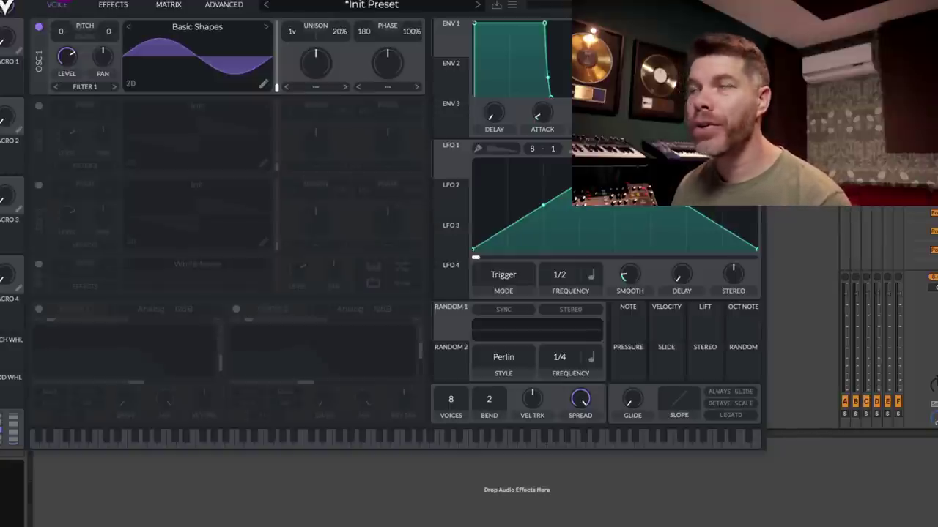
Step: Modulate oscillator 1's pitch with Envelope 2 and turn that envelope's decay and sustain all the way down
{"action": "left_click_drag", "start_coordinate": [64, 1], "coordinate": [134, 2]}
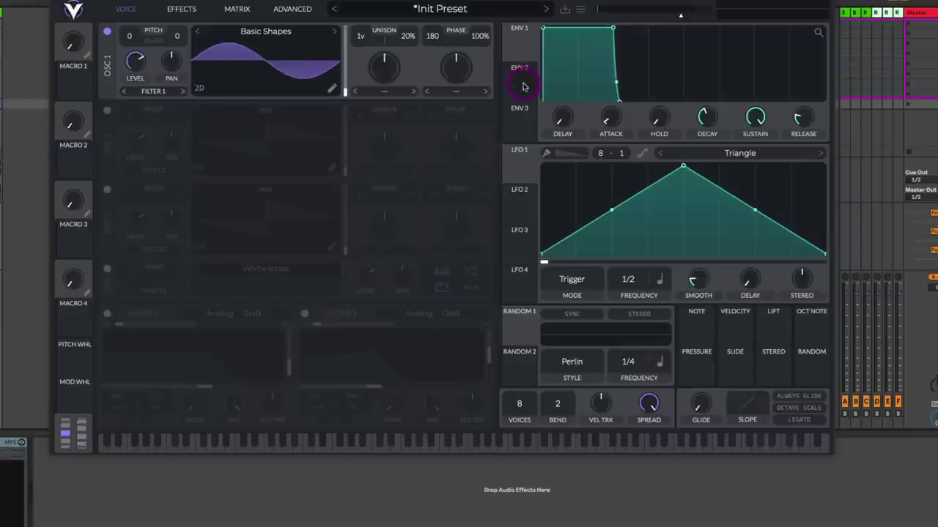
{"action": "left_click_drag", "start_coordinate": [517, 75], "coordinate": [133, 33]}
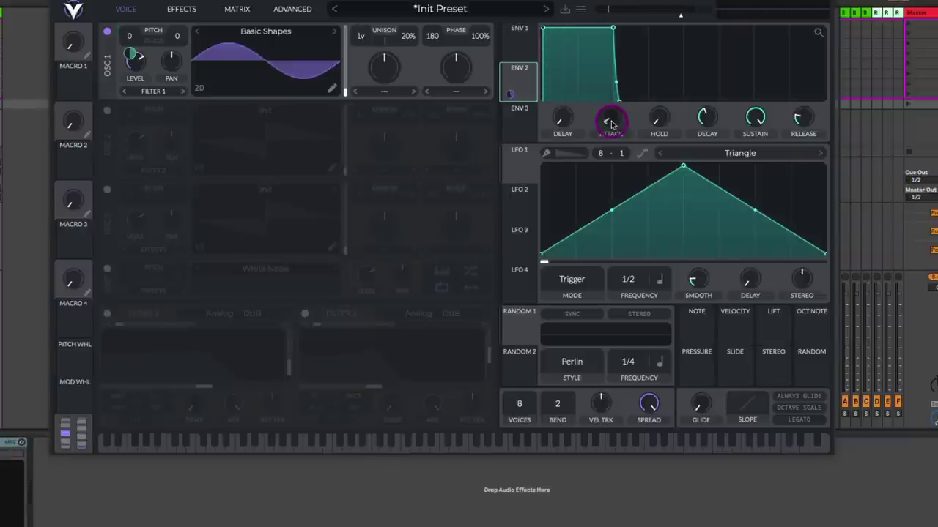
{"action": "left_click_drag", "start_coordinate": [706, 113], "coordinate": [700, 144]}
{"action": "left_click", "coordinate": [759, 121]}
{"action": "left_click_drag", "start_coordinate": [759, 121], "coordinate": [751, 233]}
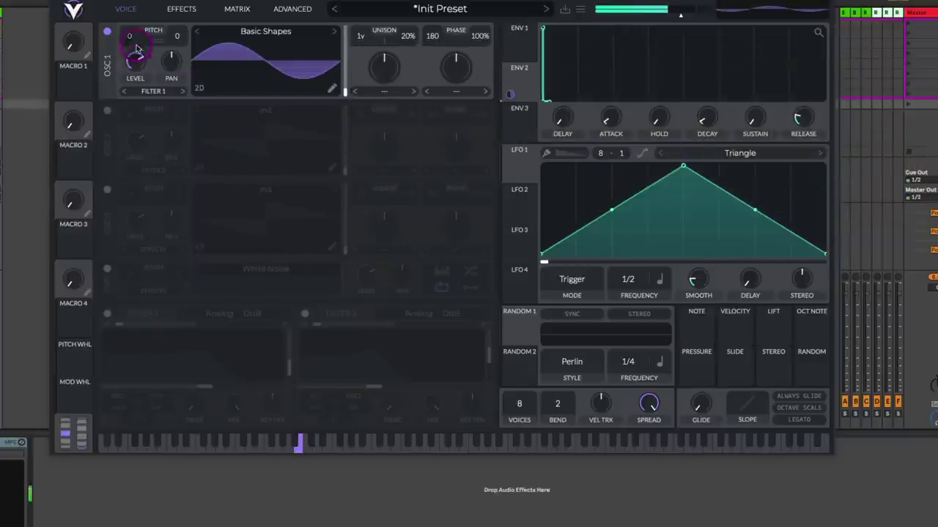
Step: Adjust the amount of Envelope 2 modulation on oscillator 1's pitch and reduce the polyphony to 1 voice
{"action": "left_click_drag", "start_coordinate": [510, 93], "coordinate": [129, 55]}
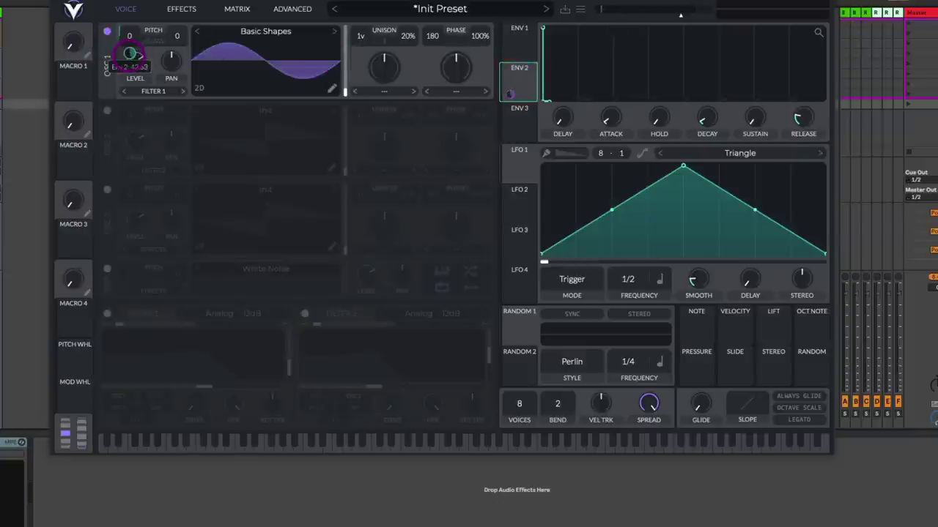
{"action": "mouse_move", "coordinate": [130, 54]}
{"action": "left_mouse_down"}
{"action": "mouse_move", "coordinate": [127, 70]}
{"action": "mouse_move", "coordinate": [128, 54]}
{"action": "left_mouse_up"}
{"action": "left_click_drag", "start_coordinate": [491, 100], "coordinate": [181, 50]}
{"action": "left_click_drag", "start_coordinate": [520, 404], "coordinate": [521, 496]}
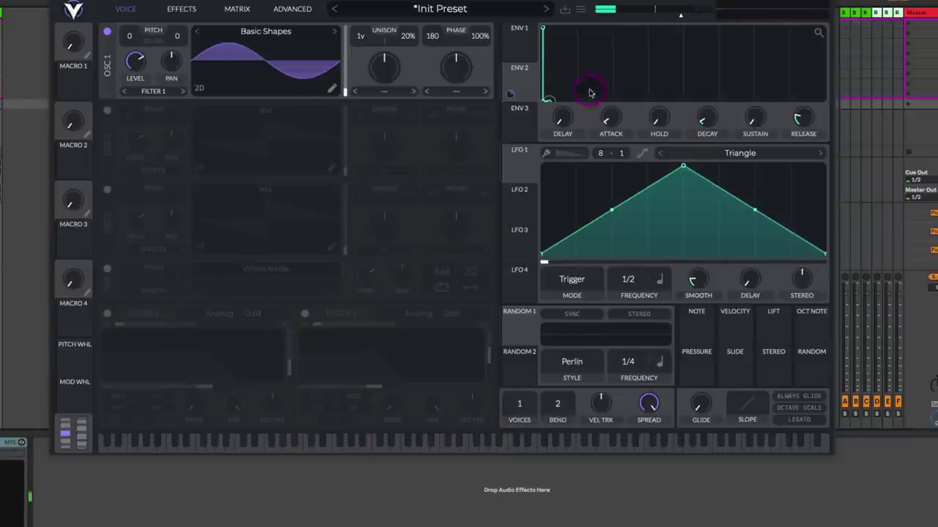
Step: Lengthen Envelope 1's release and lower its sustain so the sound fades out gradually
{"action": "left_click", "coordinate": [514, 42]}
{"action": "left_click_drag", "start_coordinate": [791, 121], "coordinate": [804, 95]}
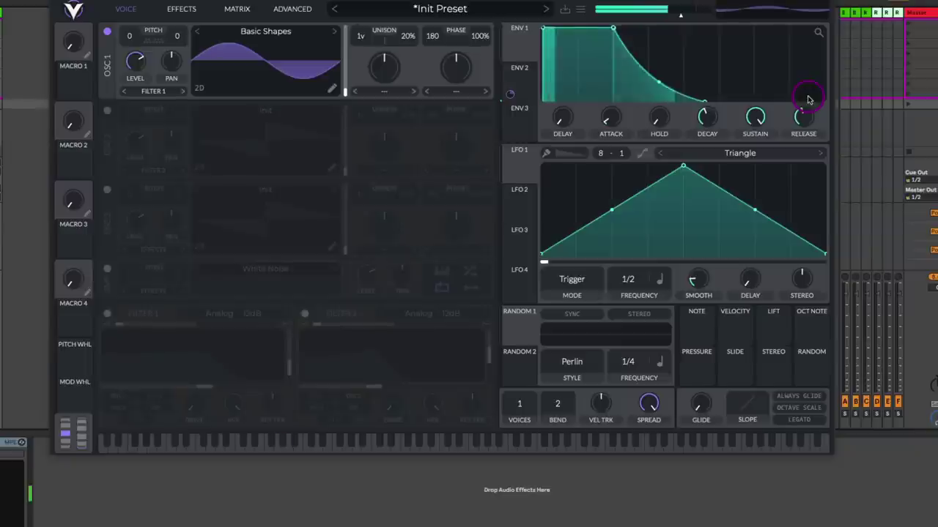
{"action": "left_click_drag", "start_coordinate": [756, 121], "coordinate": [747, 189]}
{"action": "left_click", "coordinate": [551, 38]}
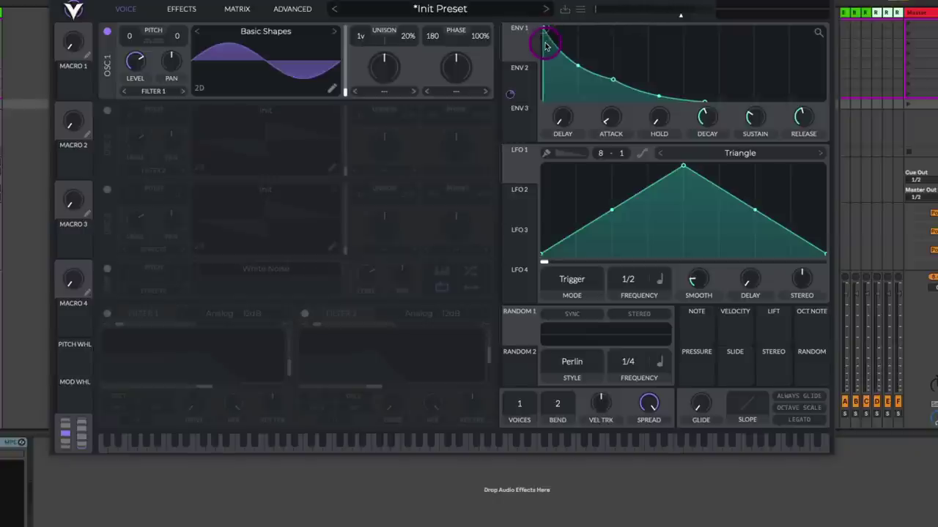
Step: Enable the distortion effect with Soft Clip and raise its drive to about 14.46 dB
{"action": "left_click", "coordinate": [183, 11]}
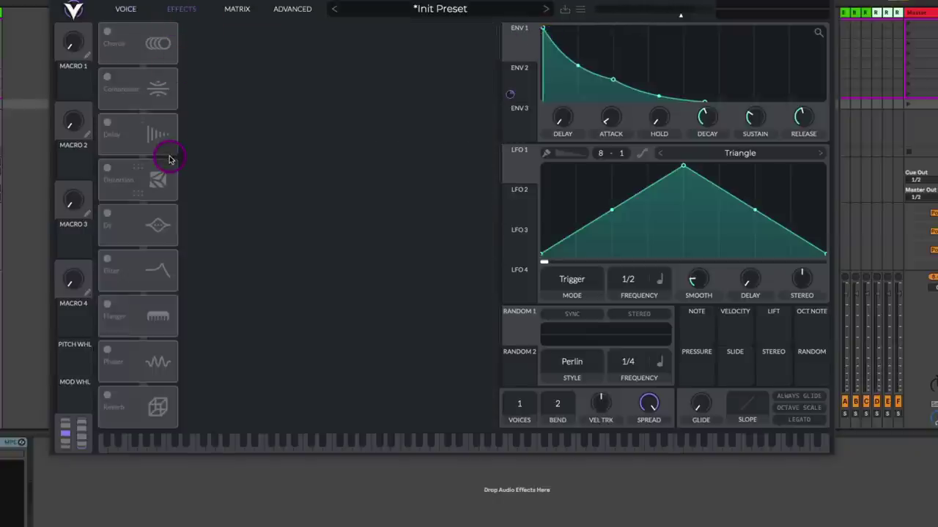
{"action": "left_click", "coordinate": [107, 169]}
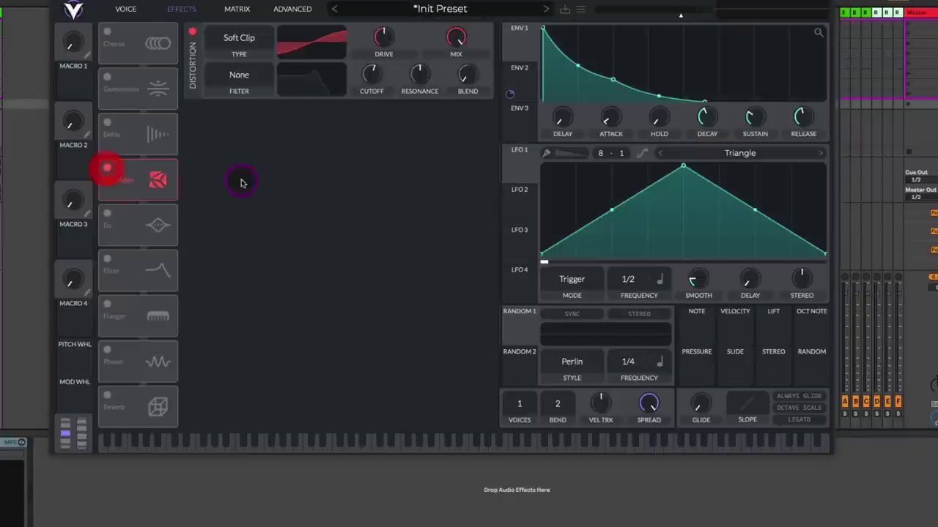
{"action": "left_click_drag", "start_coordinate": [378, 49], "coordinate": [387, 31]}
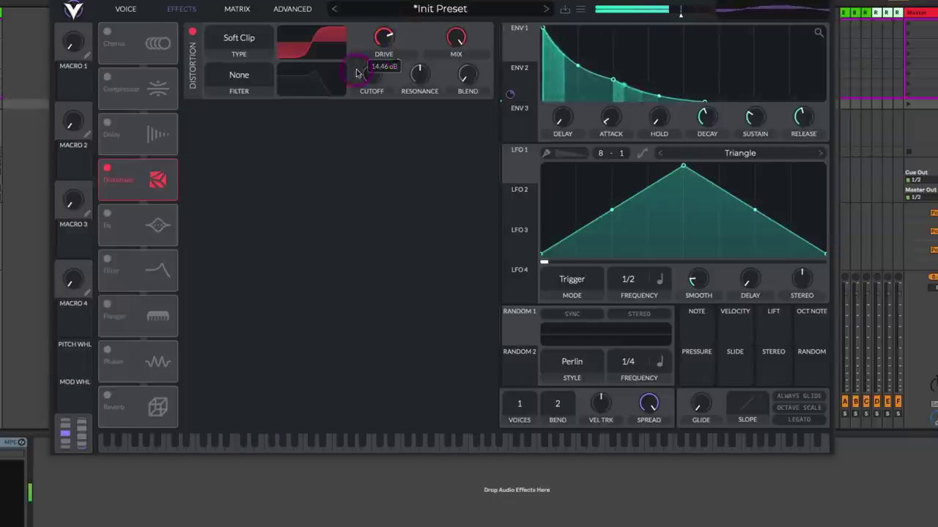
Step: Give the distortion a Post filter with low resonance and about 80.55 semitones cutoff, and change the distortion type to Hard Clip
{"action": "left_click", "coordinate": [241, 78]}
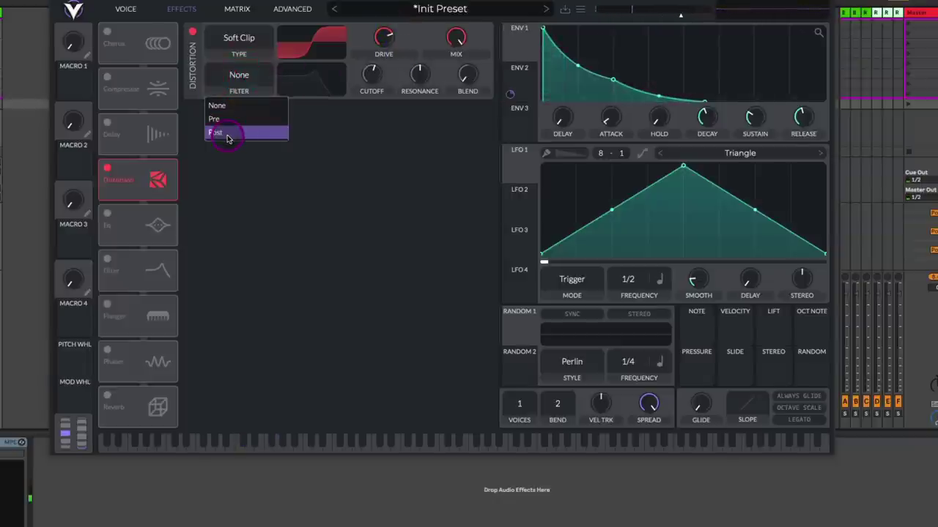
{"action": "left_click", "coordinate": [228, 131]}
{"action": "left_click_drag", "start_coordinate": [418, 75], "coordinate": [419, 115]}
{"action": "left_click_drag", "start_coordinate": [371, 79], "coordinate": [368, 77]}
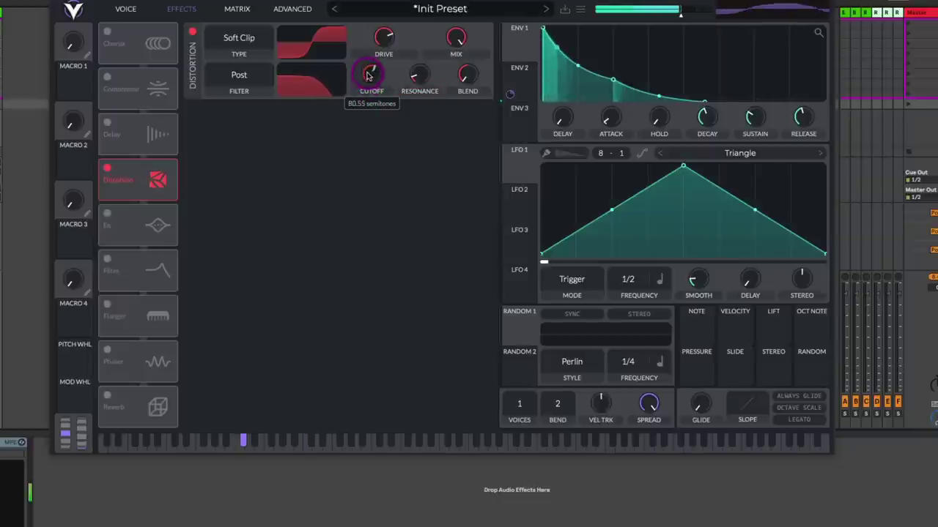
{"action": "left_click", "coordinate": [241, 38]}
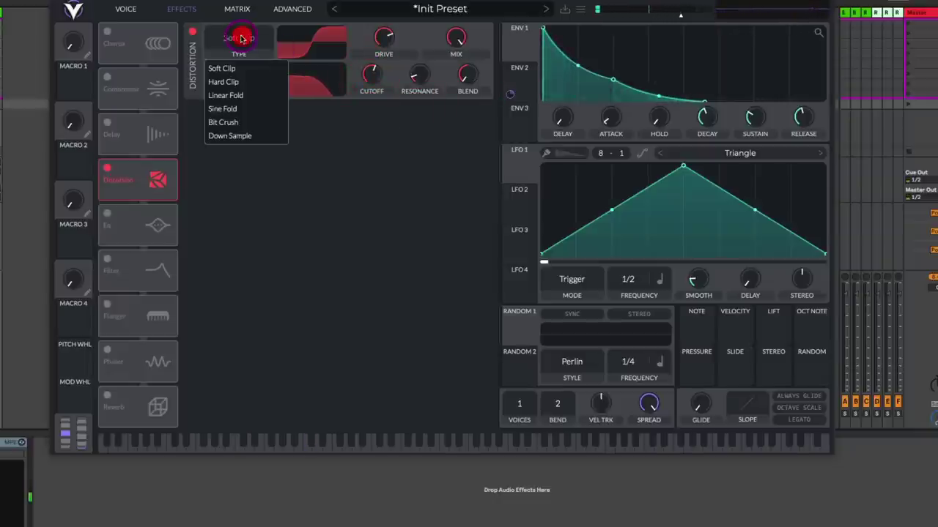
{"action": "left_click", "coordinate": [243, 81]}
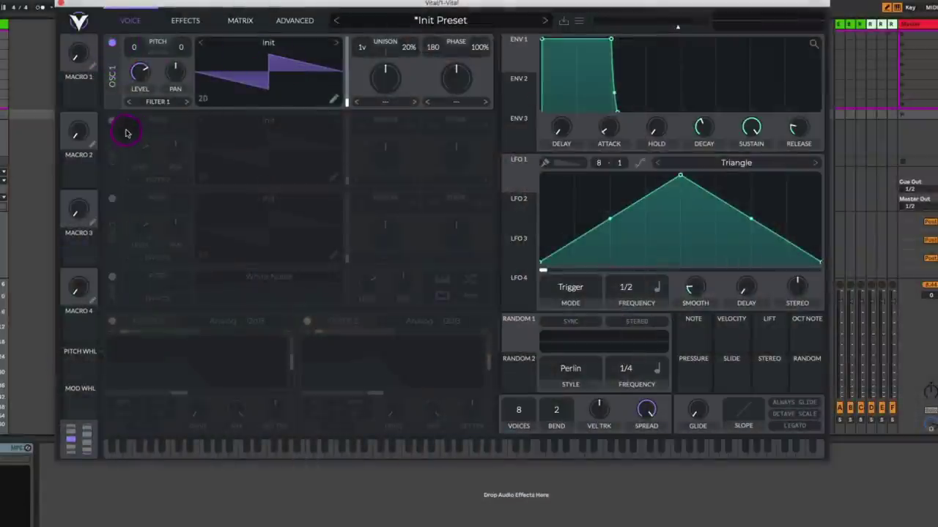
Step: Enable oscillator 2 and detune it by setting its fine tune to 52
{"action": "left_click", "coordinate": [112, 121]}
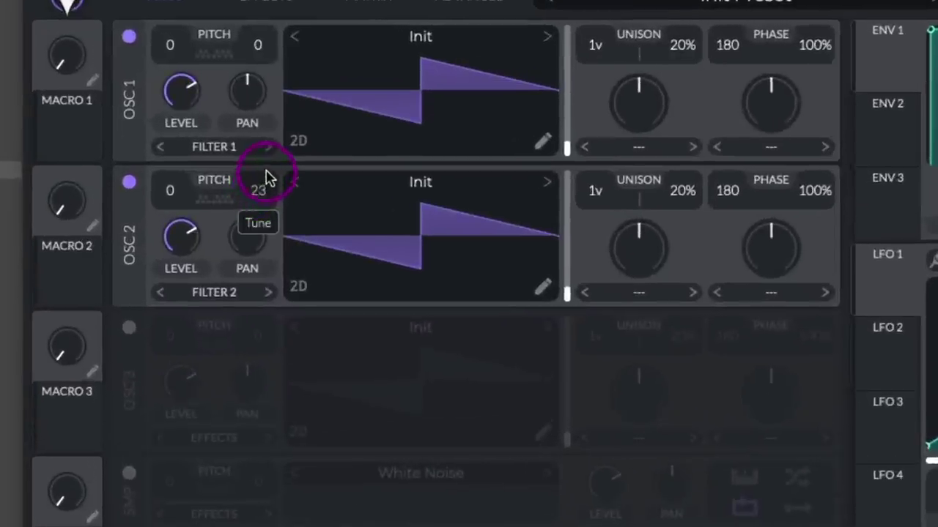
{"action": "mouse_move", "coordinate": [266, 178]}
{"action": "left_mouse_down"}
{"action": "mouse_move", "coordinate": [263, 194]}
{"action": "mouse_move", "coordinate": [269, 169]}
{"action": "left_mouse_up"}
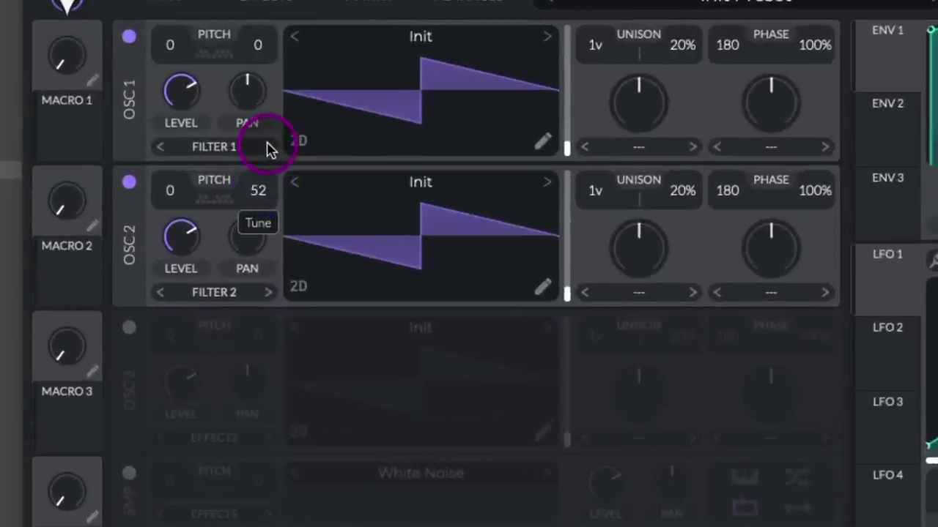
{"action": "left_click_drag", "start_coordinate": [269, 148], "coordinate": [266, 147]}
Step: Route oscillator 2 to Filter 1 and lower that filter's cutoff and resonance
{"action": "left_click", "coordinate": [284, 287]}
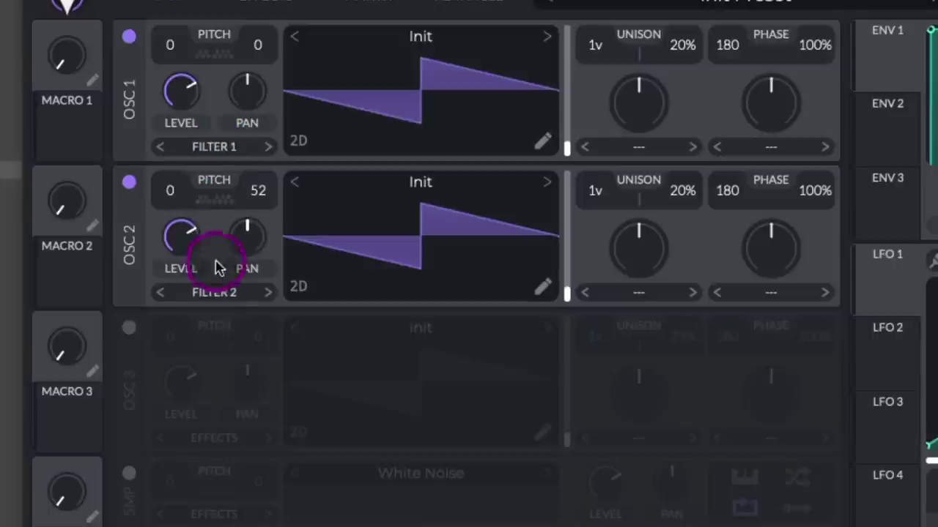
{"action": "left_click", "coordinate": [227, 297]}
{"action": "left_click", "coordinate": [221, 327]}
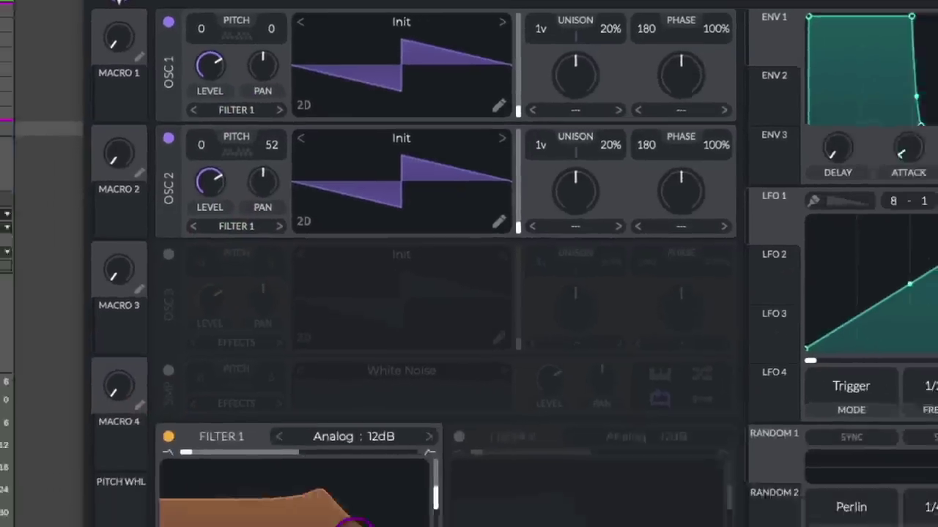
{"action": "left_click_drag", "start_coordinate": [322, 415], "coordinate": [263, 428]}
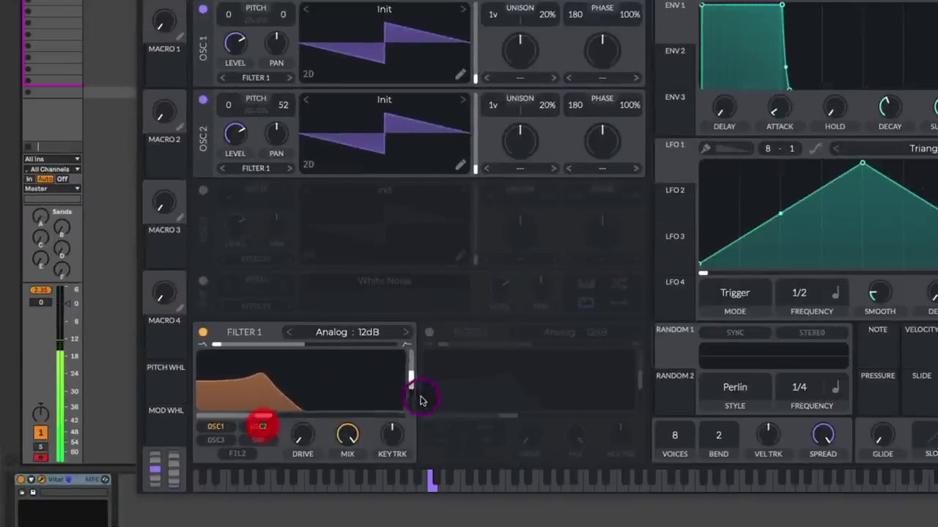
{"action": "left_click_drag", "start_coordinate": [411, 401], "coordinate": [411, 402]}
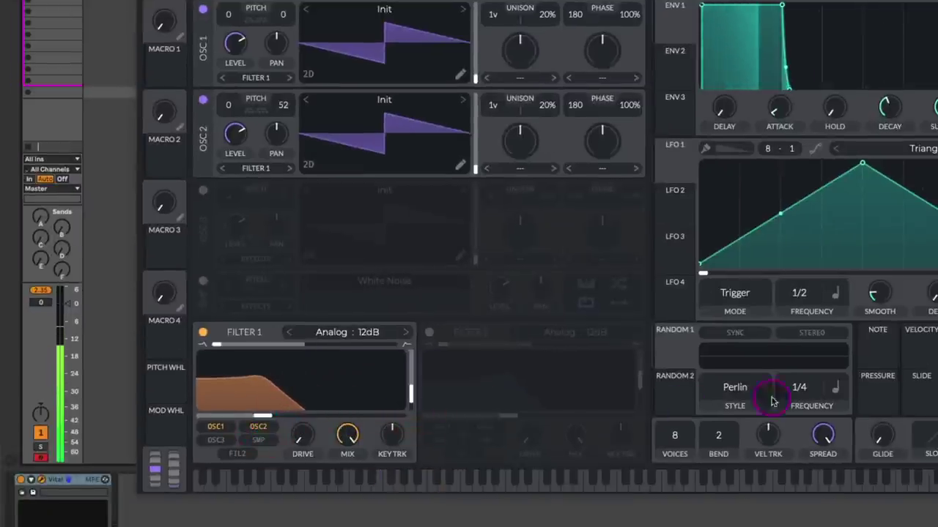
Step: Reduce the polyphony to 1 voice and increase the glide between notes
{"action": "left_click", "coordinate": [674, 438]}
{"action": "left_click_drag", "start_coordinate": [678, 438], "coordinate": [681, 510]}
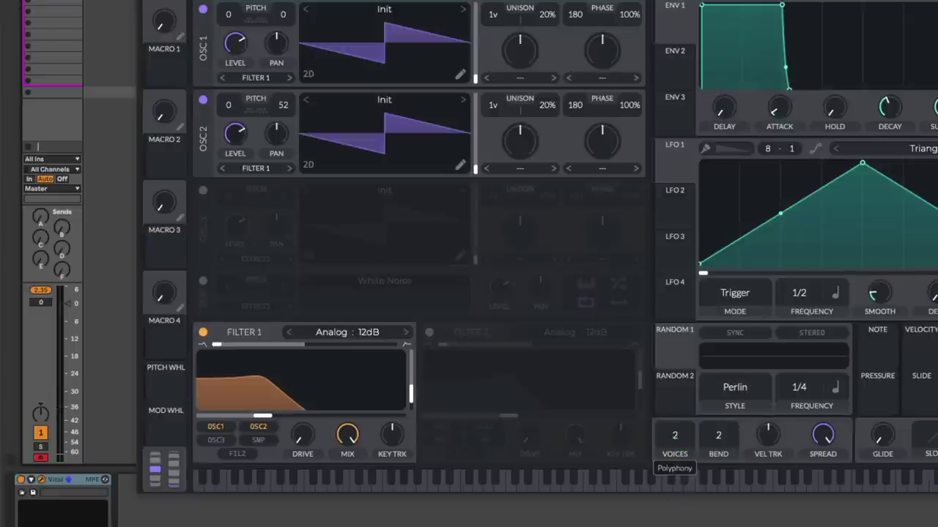
{"action": "left_click", "coordinate": [885, 439]}
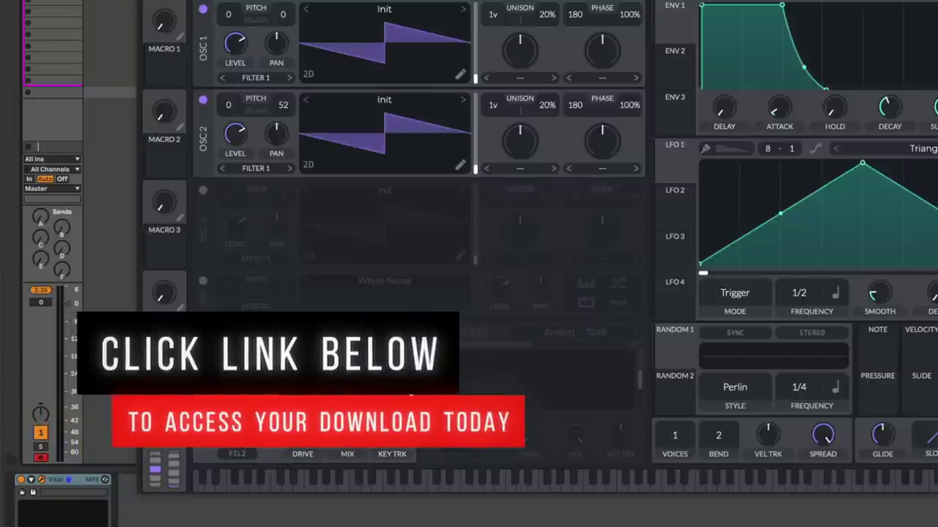
{"action": "left_click", "coordinate": [778, 114]}
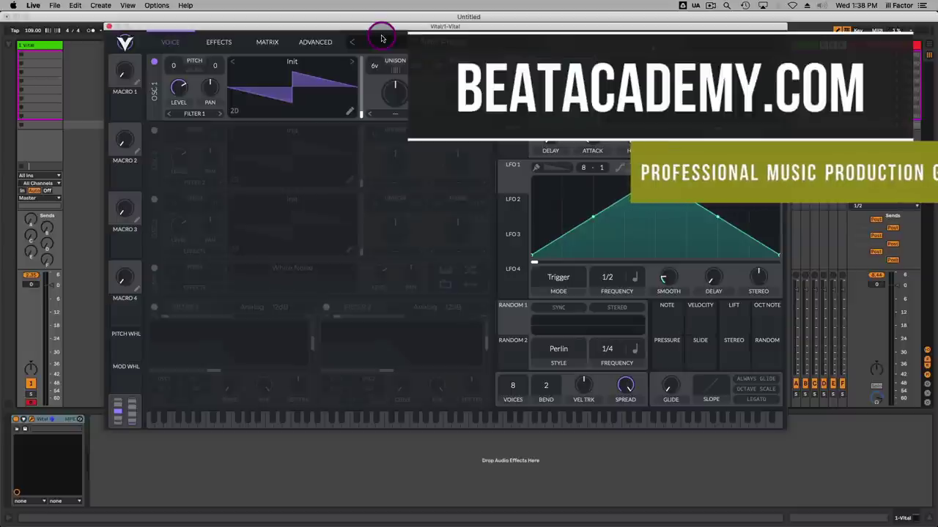
Step: Set oscillator 1's unison to 6 voices with 7% detune
{"action": "left_click", "coordinate": [153, 133]}
{"action": "left_click", "coordinate": [154, 133]}
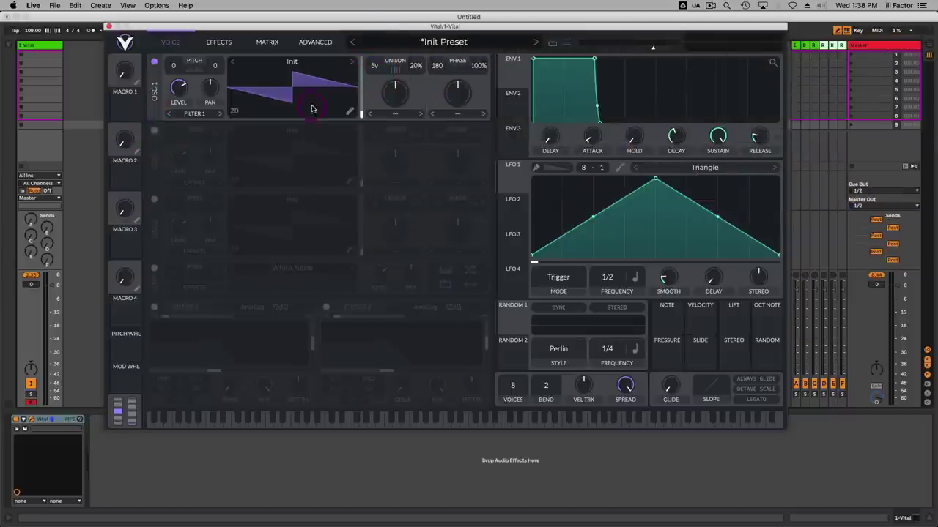
{"action": "left_click", "coordinate": [377, 65]}
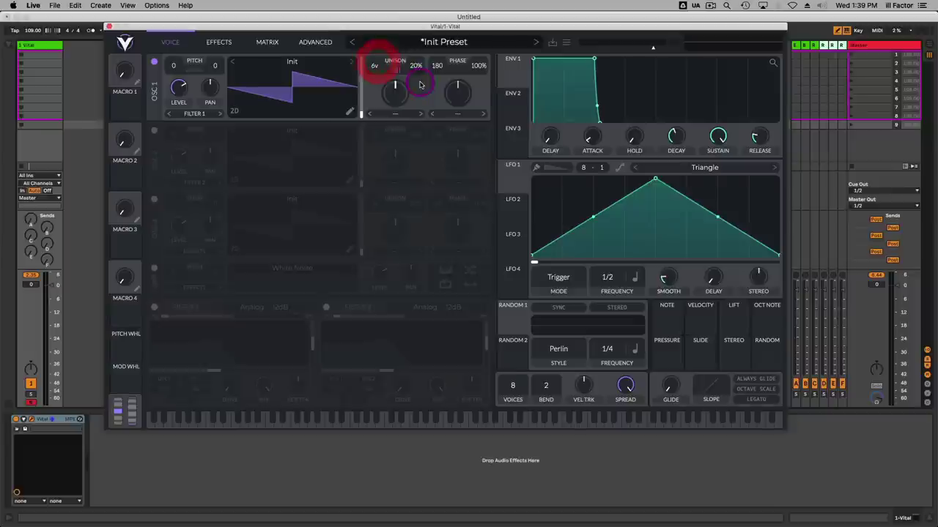
{"action": "mouse_move", "coordinate": [415, 88]}
{"action": "left_mouse_down"}
{"action": "mouse_move", "coordinate": [414, 69]}
{"action": "mouse_move", "coordinate": [418, 86]}
{"action": "left_mouse_up"}
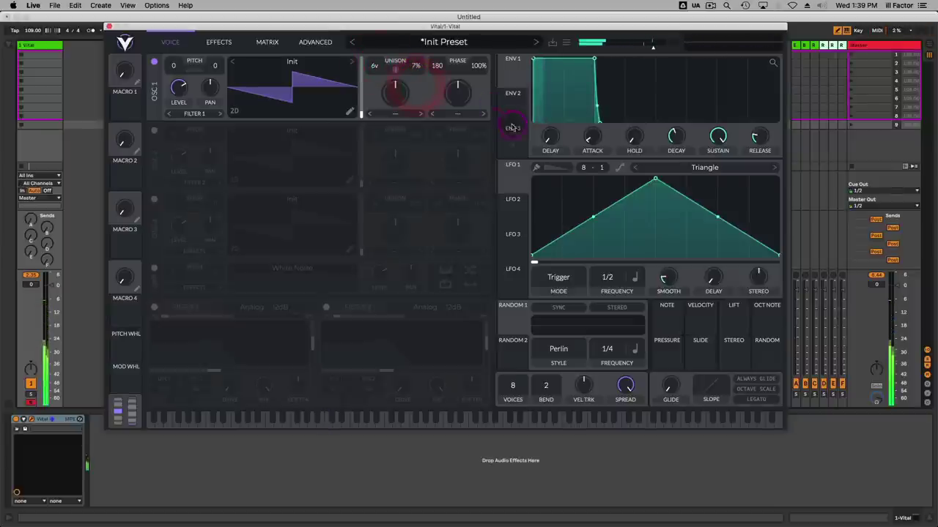
Step: Enable Filter 1 with about 29.92% resonance and modulate its cutoff with Envelope 2
{"action": "left_click", "coordinate": [154, 307]}
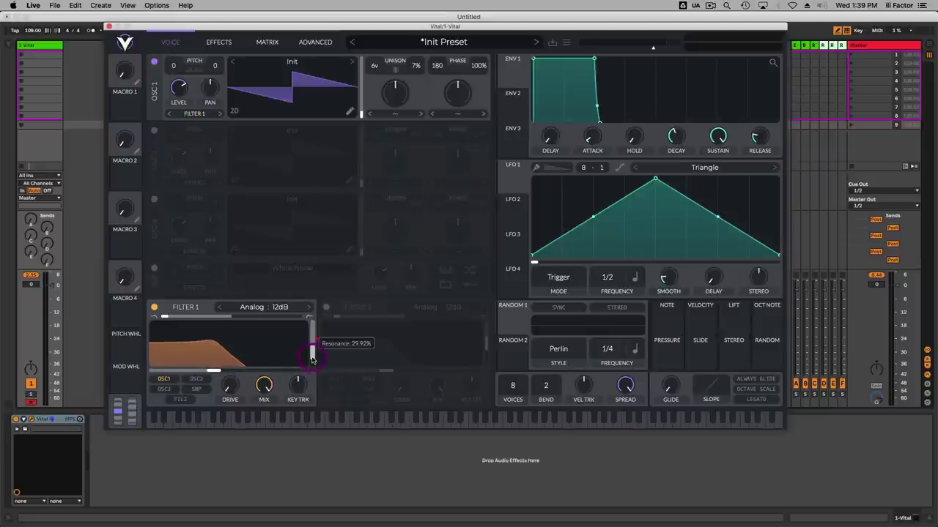
{"action": "left_click", "coordinate": [511, 109]}
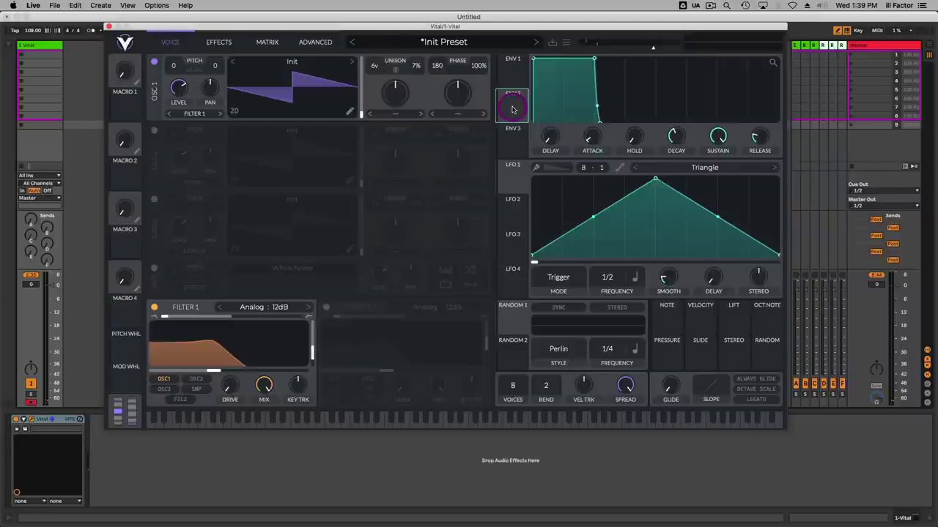
{"action": "left_click_drag", "start_coordinate": [461, 146], "coordinate": [228, 358]}
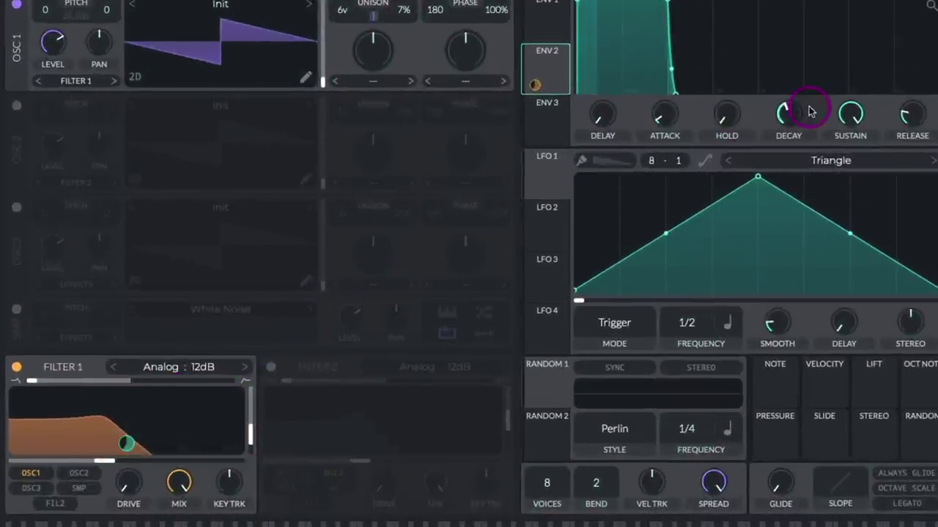
Step: Shorten Envelope 2's decay and lower its sustain to a small amount for a plucky filter sweep
{"action": "left_click_drag", "start_coordinate": [791, 117], "coordinate": [785, 125]}
{"action": "left_click_drag", "start_coordinate": [848, 115], "coordinate": [827, 213]}
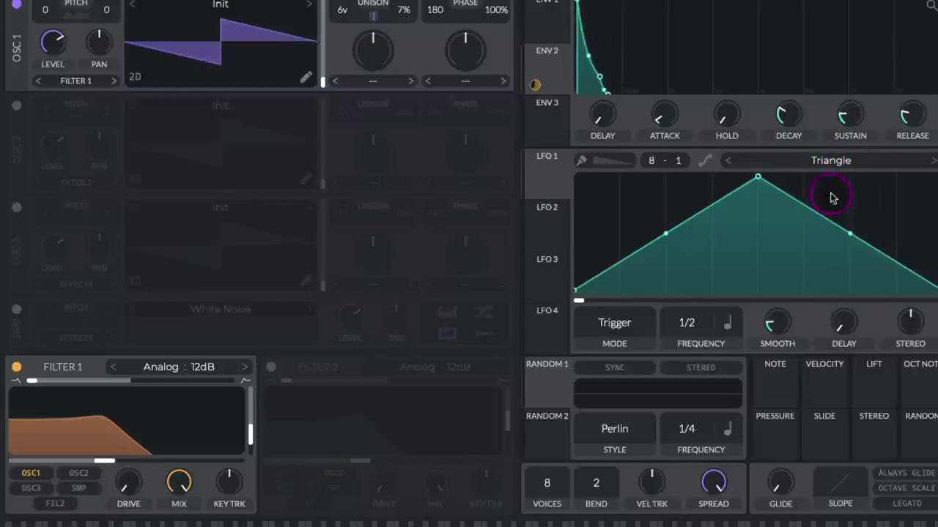
{"action": "left_click_drag", "start_coordinate": [847, 112], "coordinate": [850, 124]}
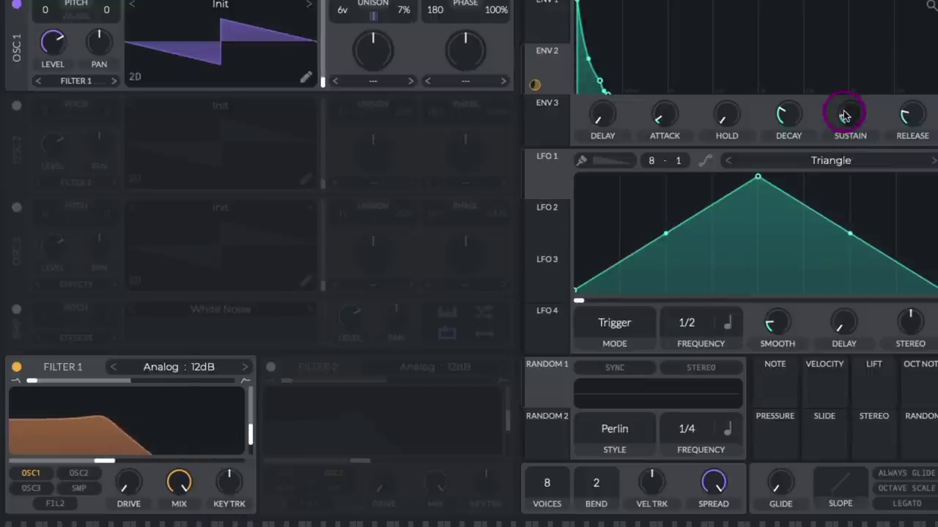
Step: Lower Envelope 1's sustain partway and lengthen its release to about 0.458 seconds
{"action": "left_click", "coordinate": [540, 19]}
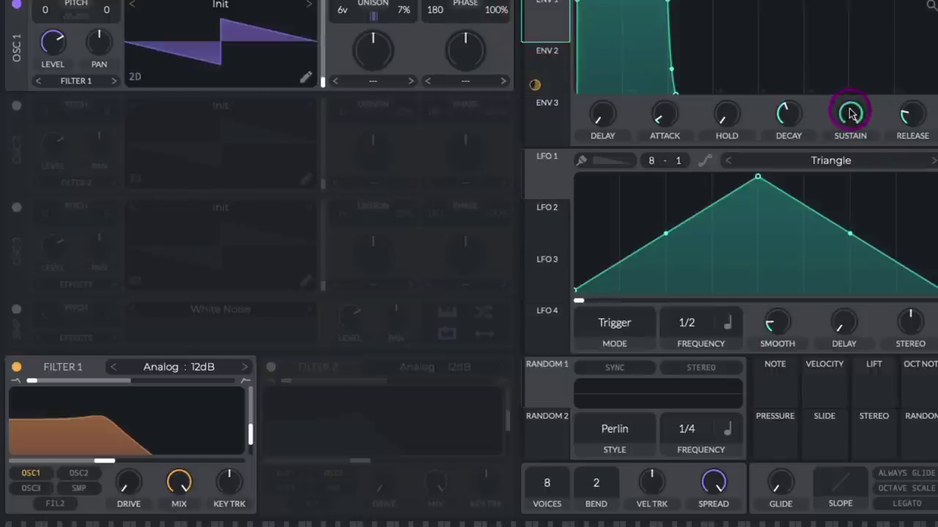
{"action": "left_click_drag", "start_coordinate": [852, 113], "coordinate": [843, 163]}
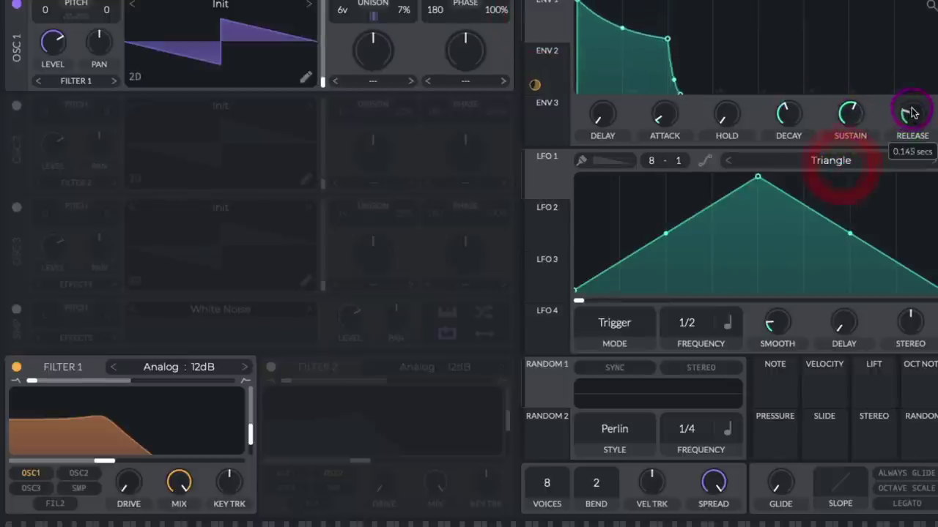
{"action": "left_click_drag", "start_coordinate": [910, 111], "coordinate": [910, 99]}
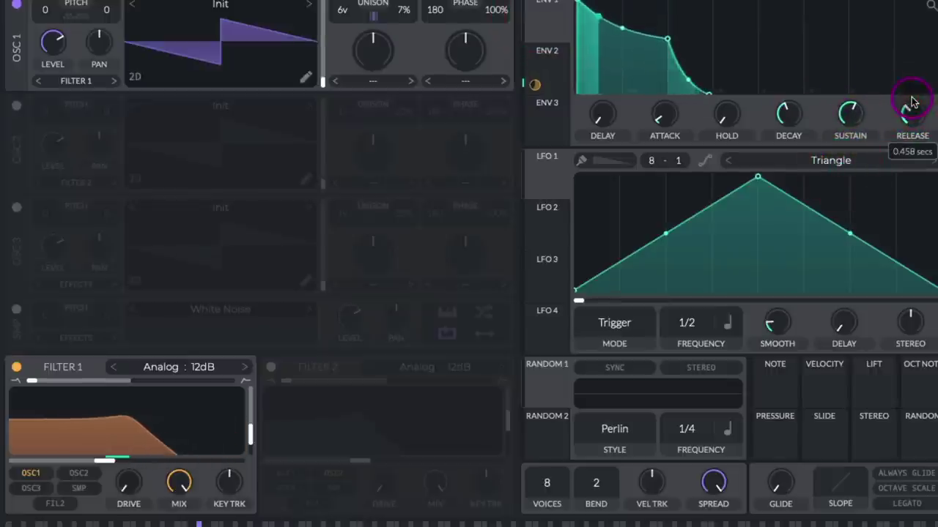
Step: Fine-tune the amount by which Envelope 2 modulates Filter 1's cutoff
{"action": "left_click", "coordinate": [535, 84]}
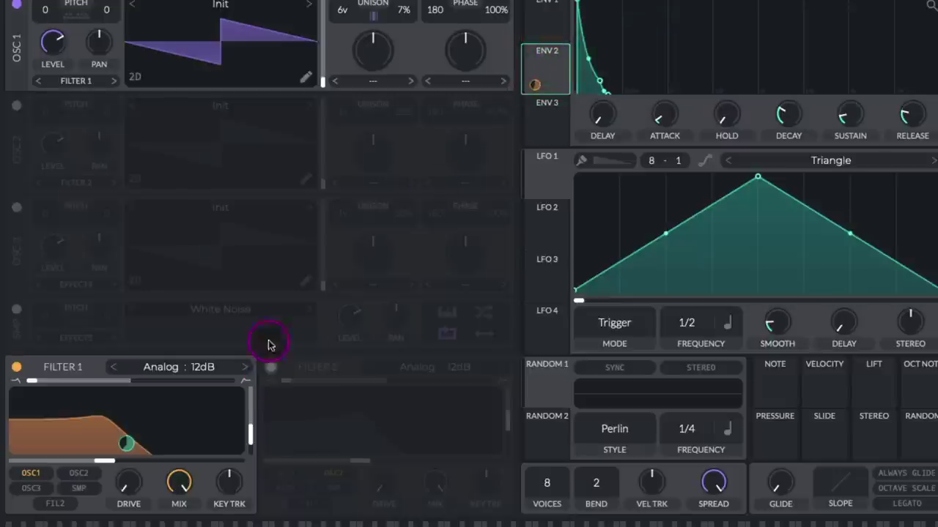
{"action": "mouse_move", "coordinate": [123, 440]}
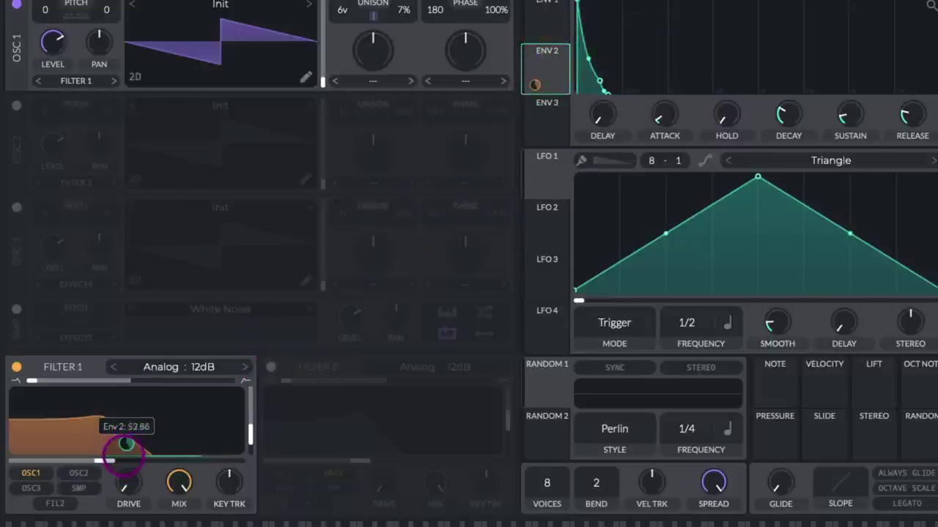
{"action": "left_click_drag", "start_coordinate": [126, 448], "coordinate": [123, 460]}
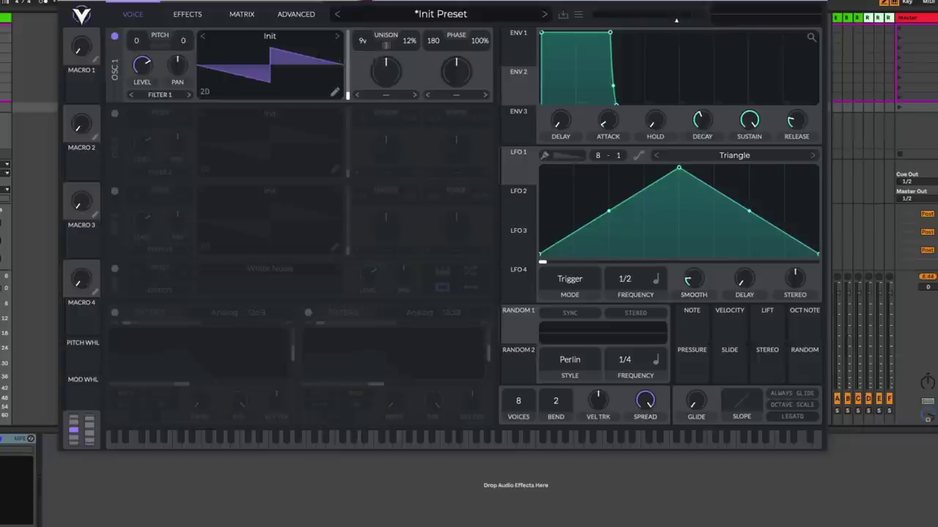
Step: Set oscillator 1's unison to 11 voices with 26% detune
{"action": "left_click_drag", "start_coordinate": [366, 42], "coordinate": [369, 24]}
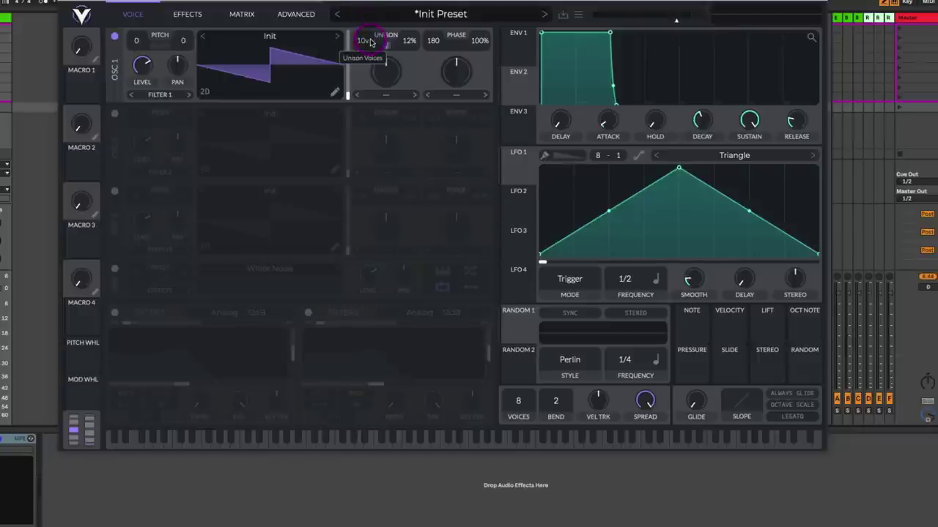
{"action": "left_click_drag", "start_coordinate": [387, 68], "coordinate": [411, 44]}
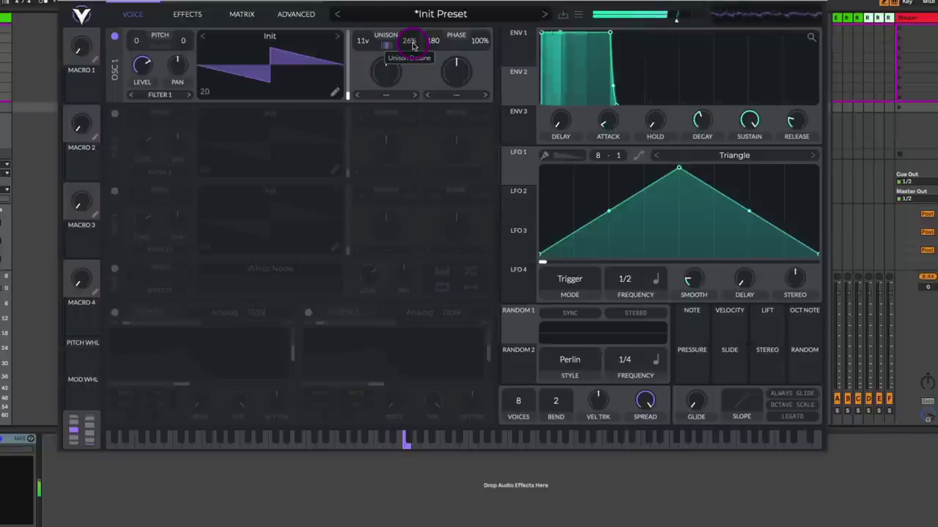
{"action": "left_click", "coordinate": [520, 71]}
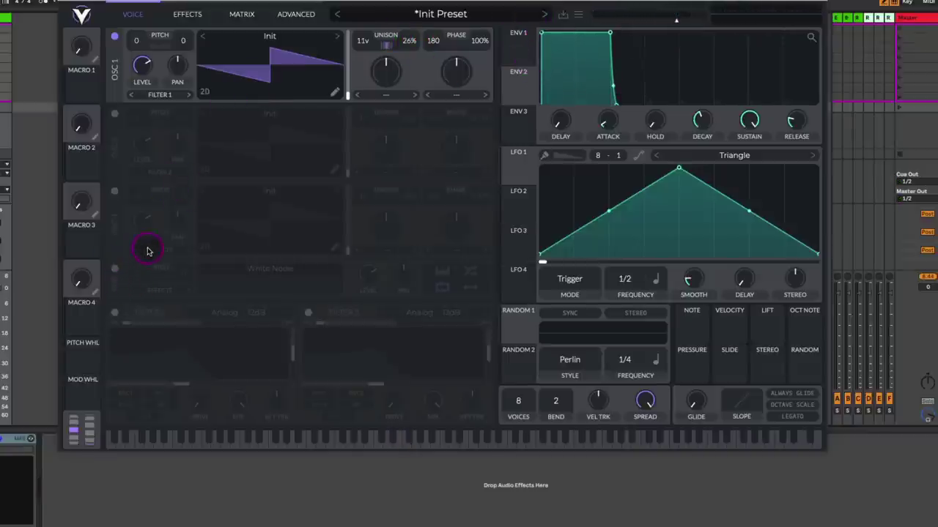
Step: Enable the sampler's White Noise and lower its level well below the default
{"action": "left_click", "coordinate": [114, 268]}
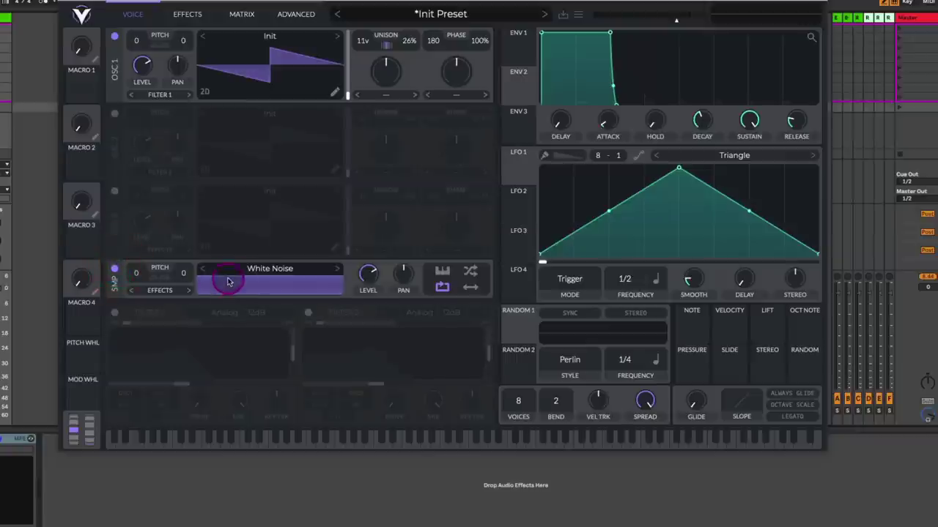
{"action": "left_click", "coordinate": [176, 284]}
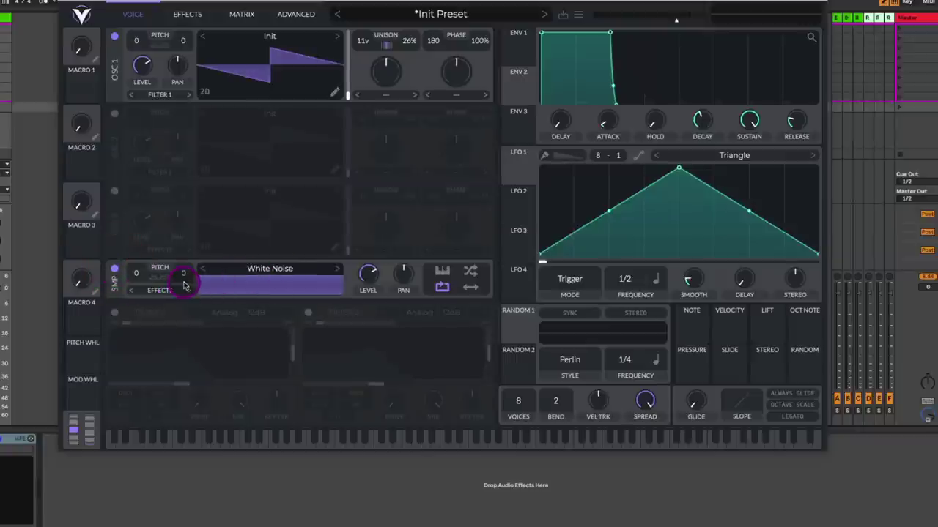
{"action": "left_click", "coordinate": [370, 277]}
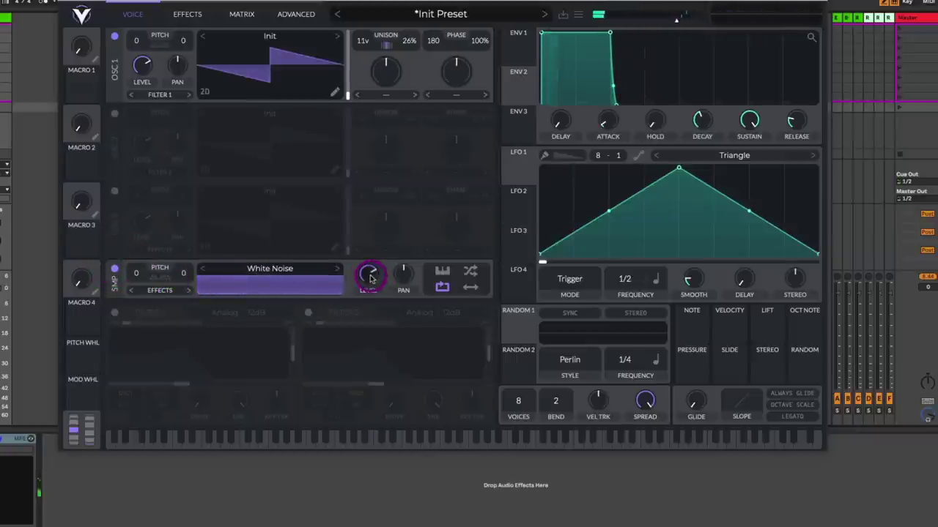
{"action": "left_click_drag", "start_coordinate": [370, 282], "coordinate": [366, 319]}
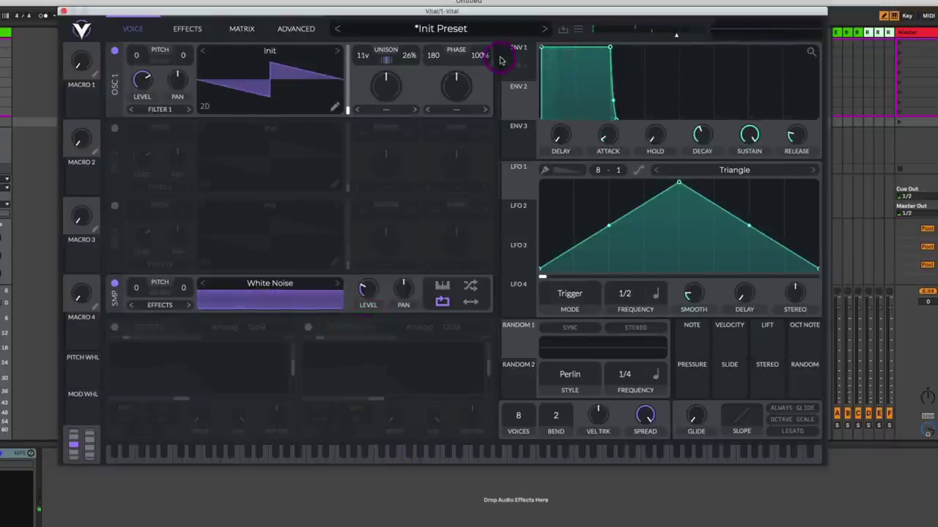
Step: Shorten Envelope 1's release slightly and set its attack to about 0.084 seconds
{"action": "left_click", "coordinate": [501, 42]}
{"action": "left_click", "coordinate": [820, 106]}
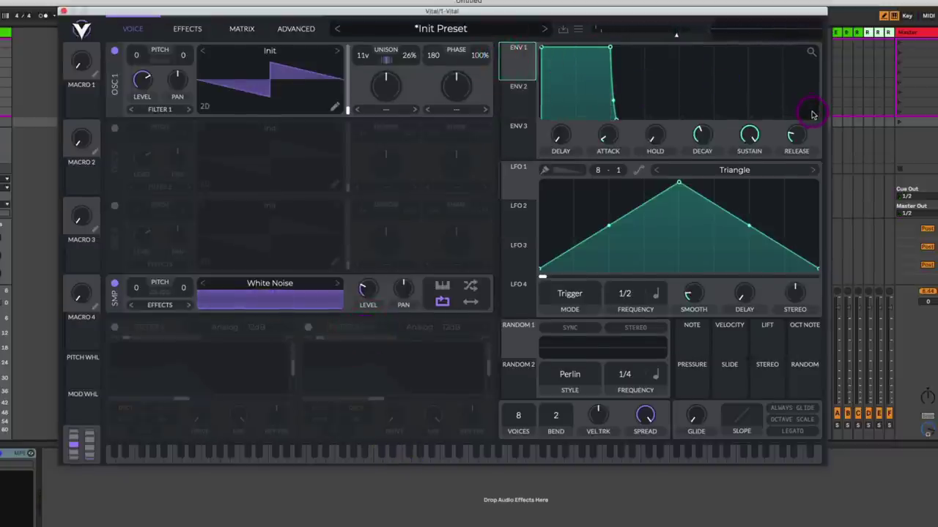
{"action": "left_click", "coordinate": [799, 135]}
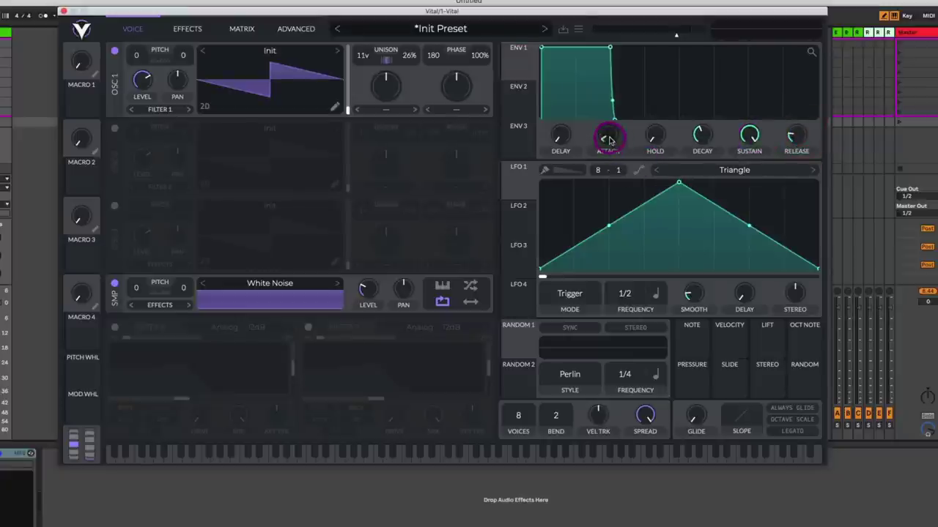
{"action": "left_click_drag", "start_coordinate": [609, 135], "coordinate": [614, 125]}
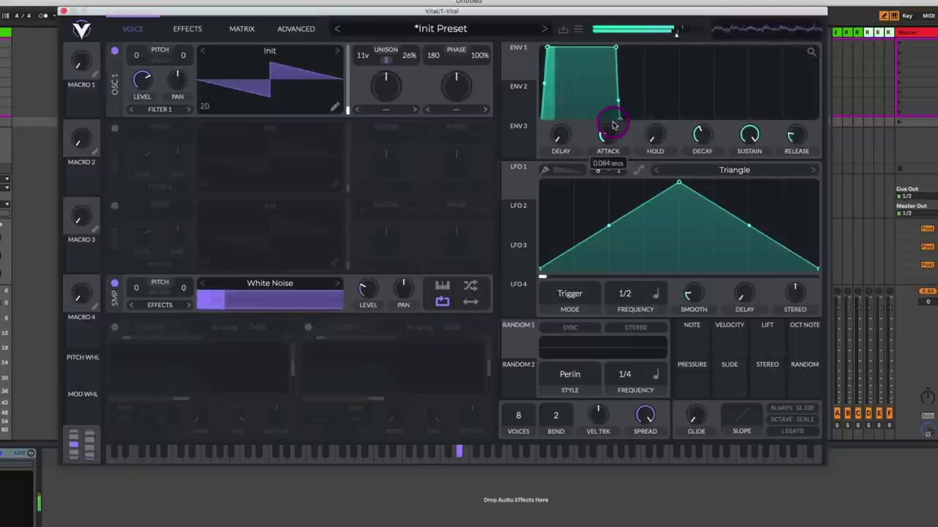
Step: Enable the Chorus effect and lower its mix
{"action": "left_click", "coordinate": [195, 30]}
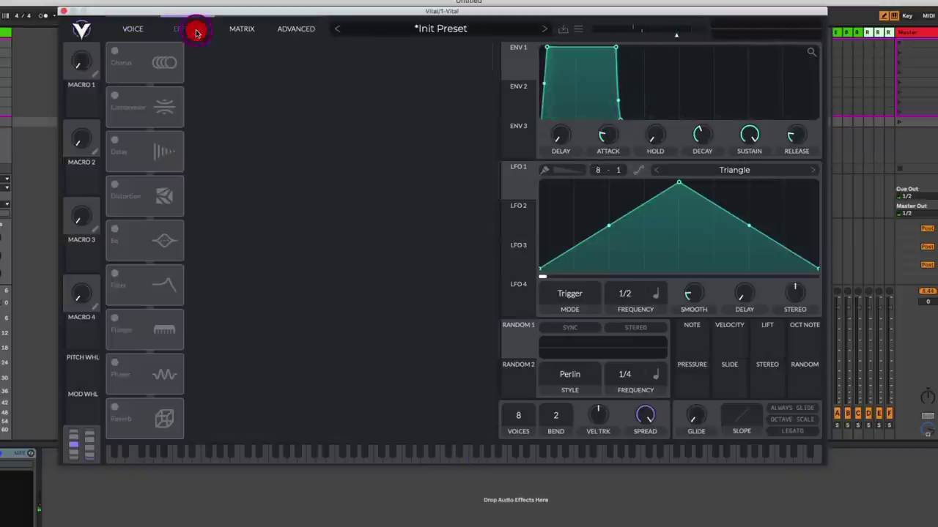
{"action": "left_click", "coordinate": [112, 76]}
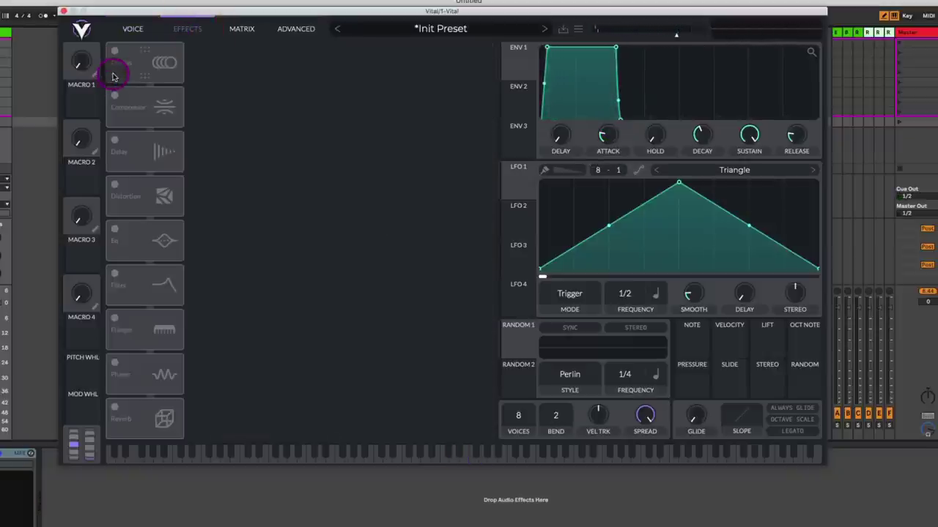
{"action": "left_click", "coordinate": [115, 50]}
{"action": "left_click", "coordinate": [483, 73]}
{"action": "left_click_drag", "start_coordinate": [471, 71], "coordinate": [472, 91]}
Step: Enable the Delay effect at about 28.20% mix and set Envelope 1's attack to 0 seconds
{"action": "left_click", "coordinate": [119, 141]}
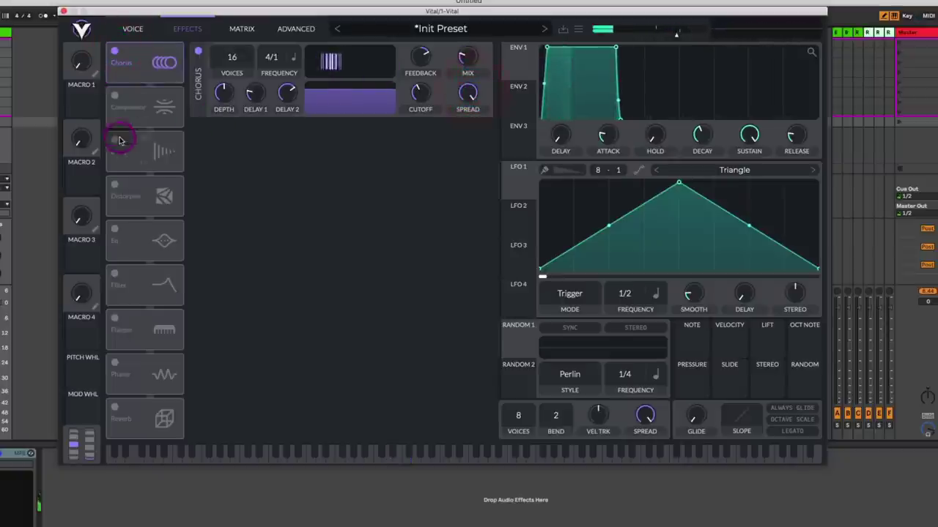
{"action": "left_click", "coordinate": [467, 139]}
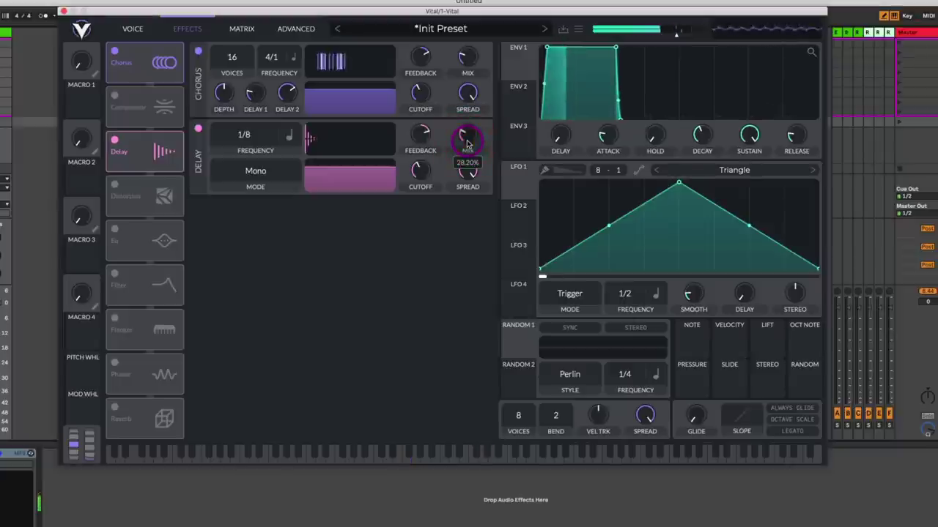
{"action": "left_click_drag", "start_coordinate": [602, 135], "coordinate": [606, 147]}
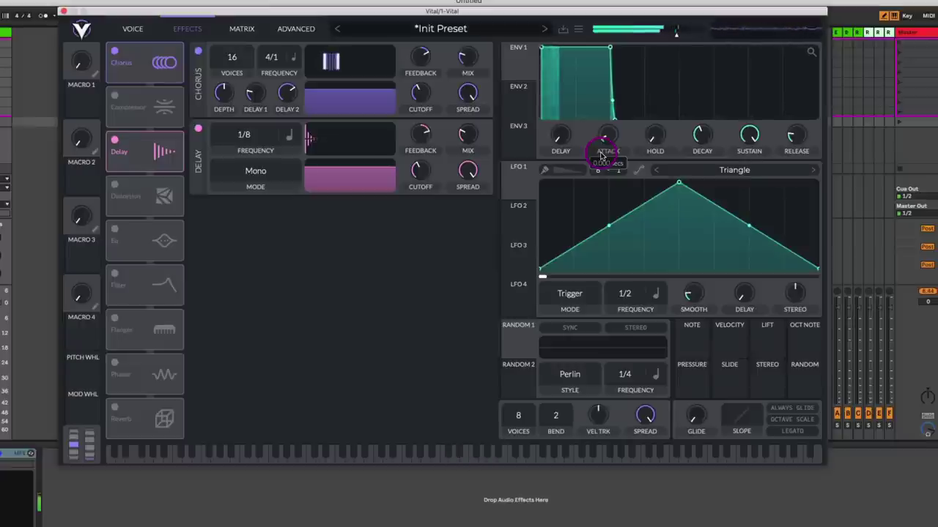
Step: Lower the Delay mix slightly further and enable Reverb with a raised mix
{"action": "left_click_drag", "start_coordinate": [468, 136], "coordinate": [470, 140]}
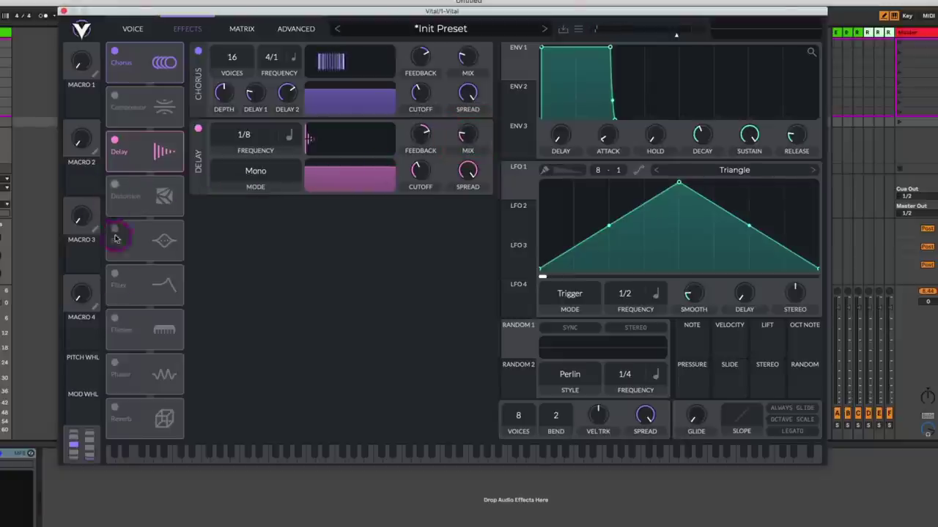
{"action": "left_click", "coordinate": [113, 409]}
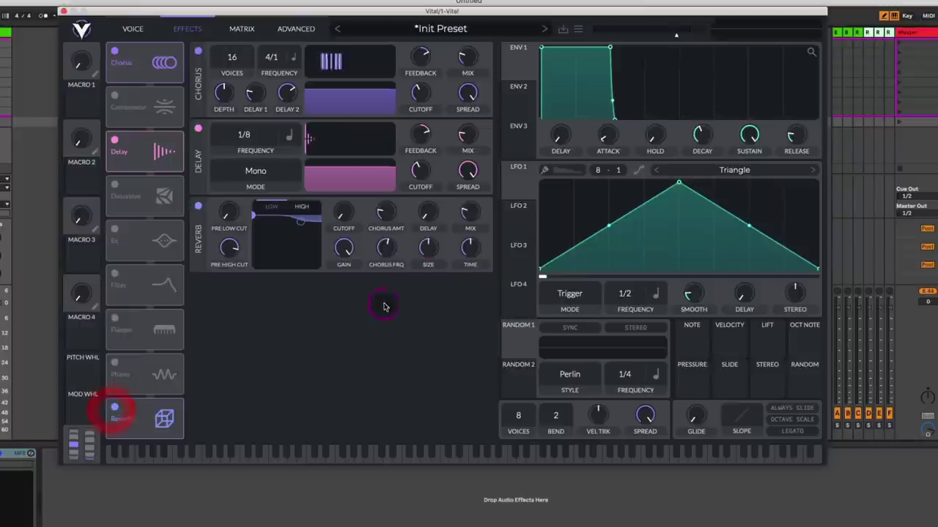
{"action": "left_click_drag", "start_coordinate": [469, 212], "coordinate": [475, 193]}
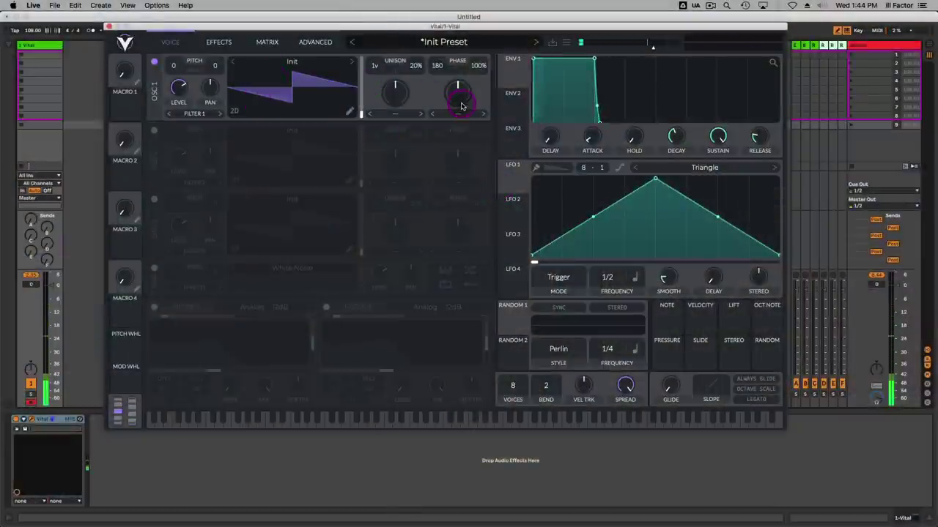
Step: Enable Filter 1 and modulate its cutoff with Envelope 2, shaped with zero sustain and a very short decay
{"action": "left_click", "coordinate": [516, 101]}
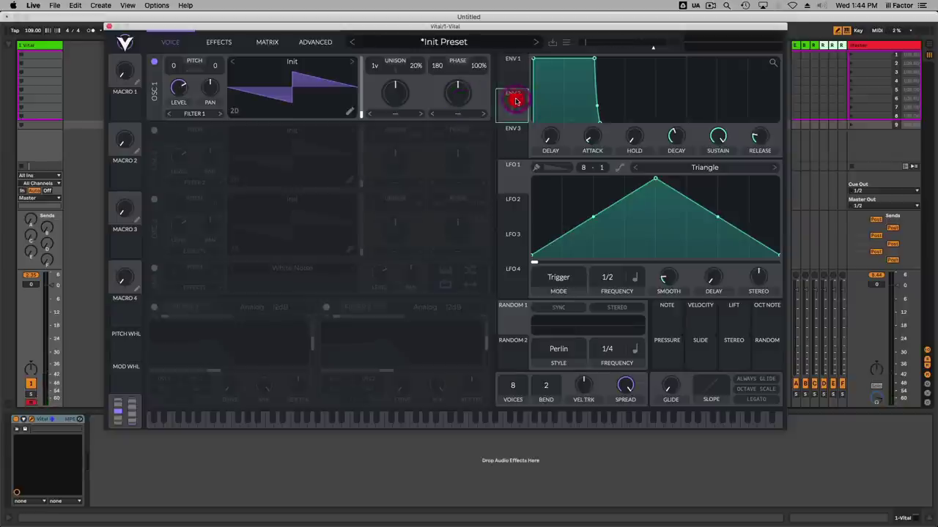
{"action": "left_click", "coordinate": [155, 307]}
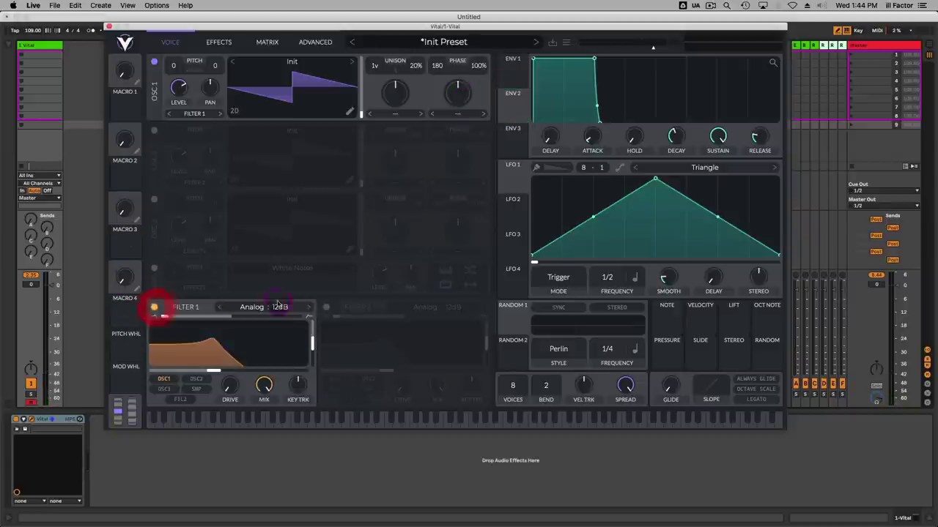
{"action": "left_click", "coordinate": [510, 101]}
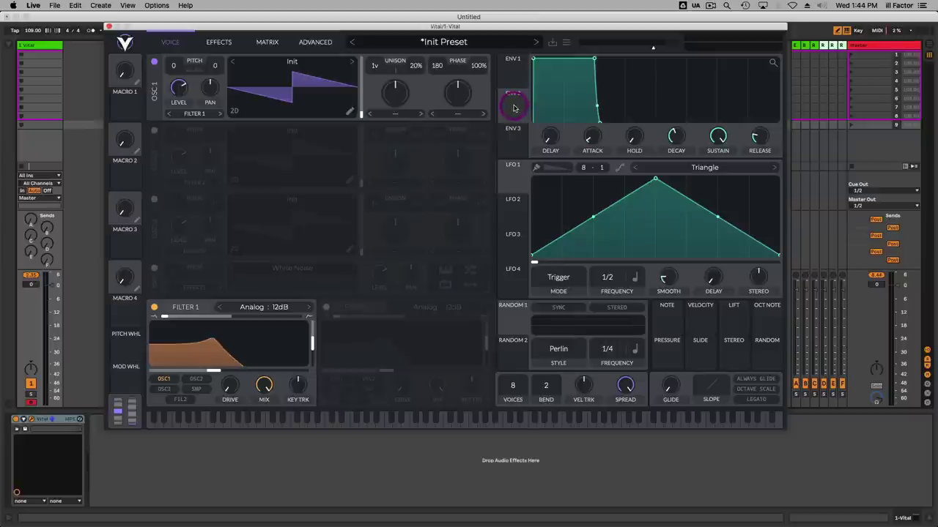
{"action": "left_click_drag", "start_coordinate": [513, 109], "coordinate": [250, 354]}
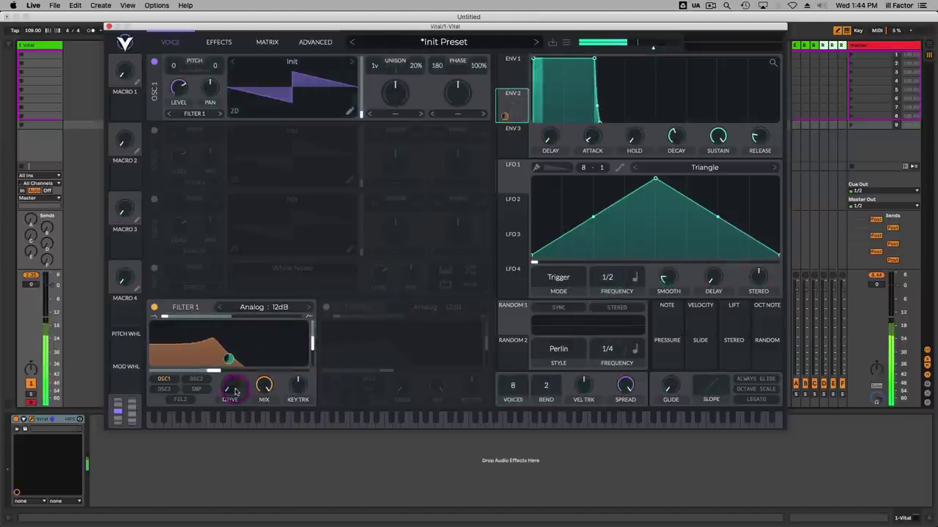
{"action": "left_click_drag", "start_coordinate": [718, 136], "coordinate": [711, 230]}
{"action": "left_click_drag", "start_coordinate": [674, 137], "coordinate": [670, 155]}
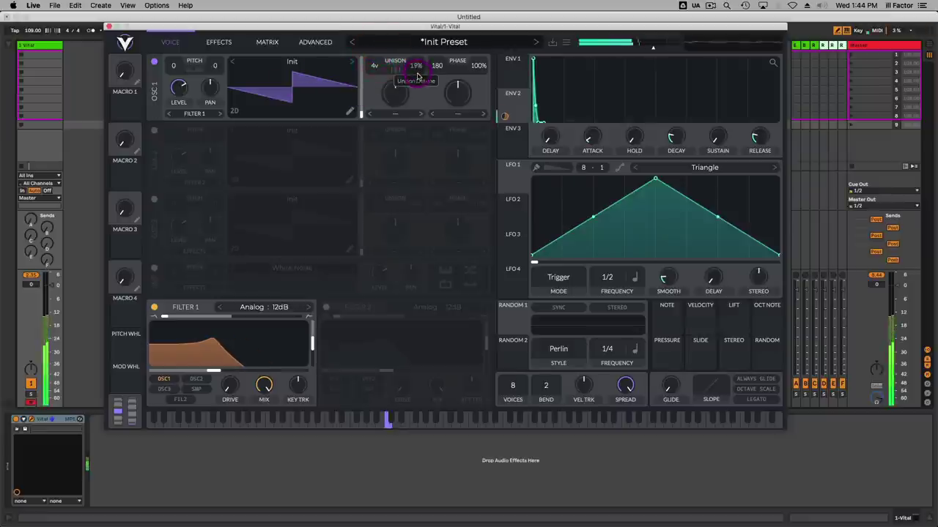
Step: Set oscillator 1's unison to 4 voices with 10% detune and lower Filter 1's cutoff slightly
{"action": "left_click_drag", "start_coordinate": [415, 80], "coordinate": [393, 110]}
{"action": "left_click_drag", "start_coordinate": [210, 372], "coordinate": [229, 372]}
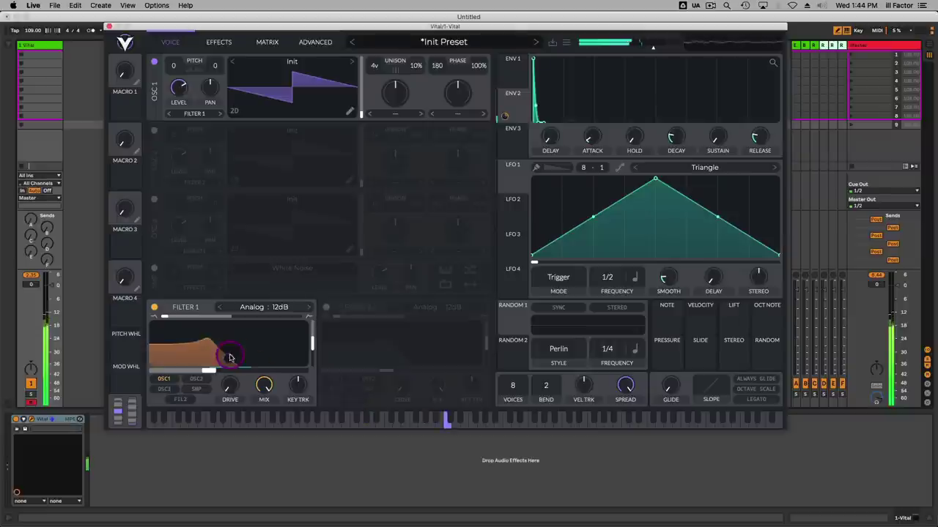
Step: Enable the Delay effect in Stereo mode with a mix of about 30.64%
{"action": "left_click", "coordinate": [229, 47]}
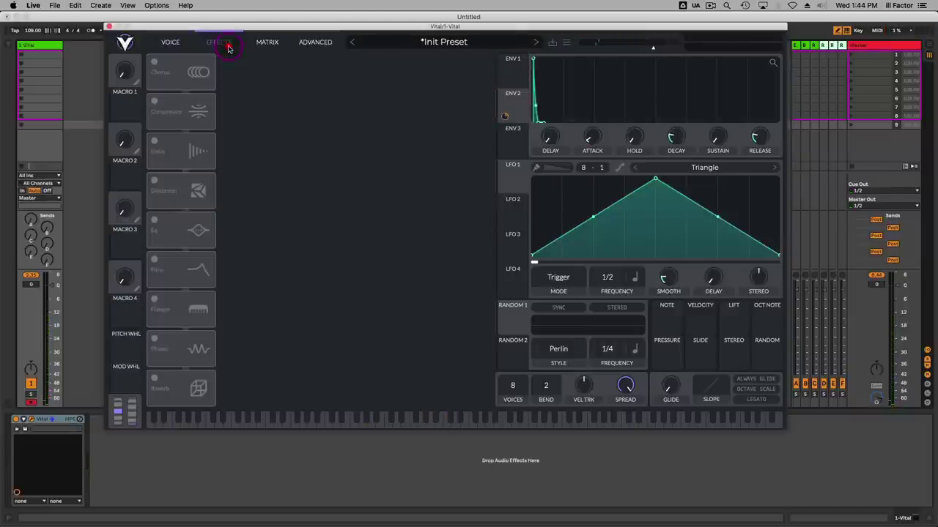
{"action": "left_click", "coordinate": [154, 146]}
{"action": "left_click", "coordinate": [284, 102]}
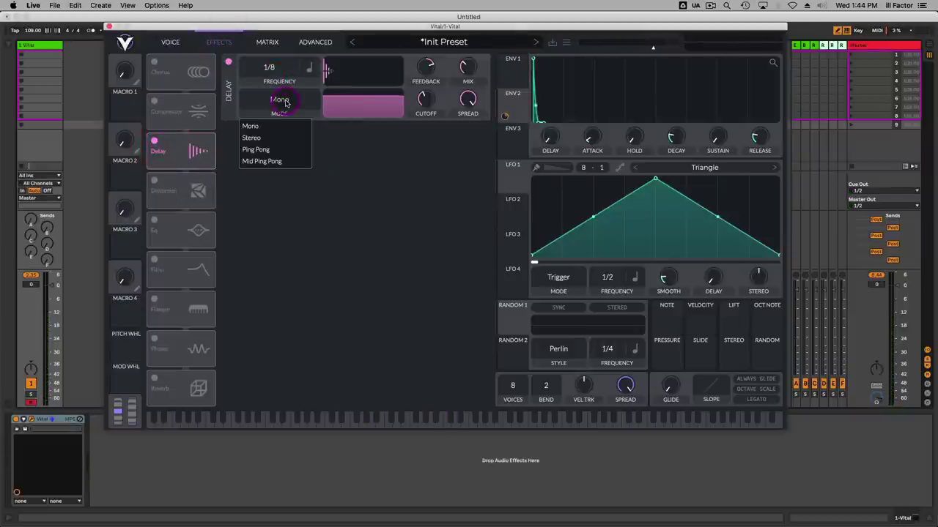
{"action": "left_click", "coordinate": [279, 139]}
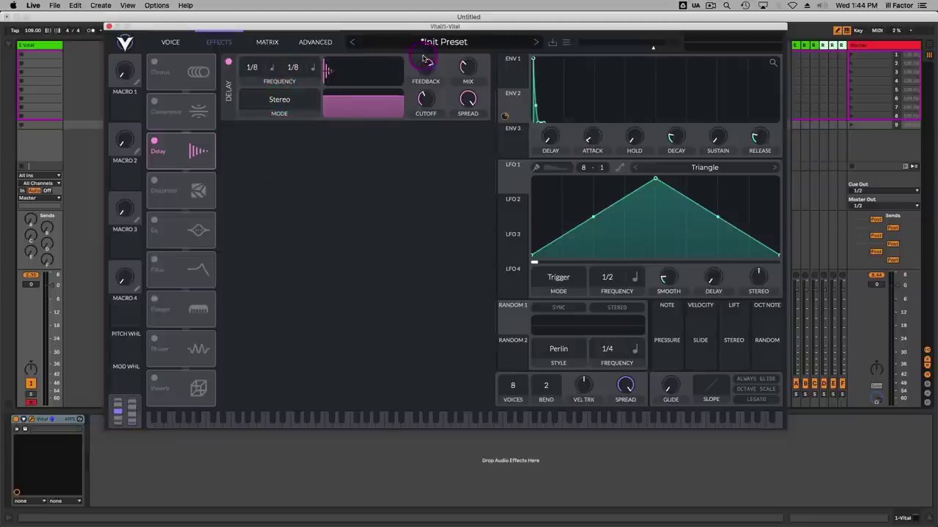
{"action": "left_click", "coordinate": [297, 75]}
{"action": "left_click", "coordinate": [466, 70]}
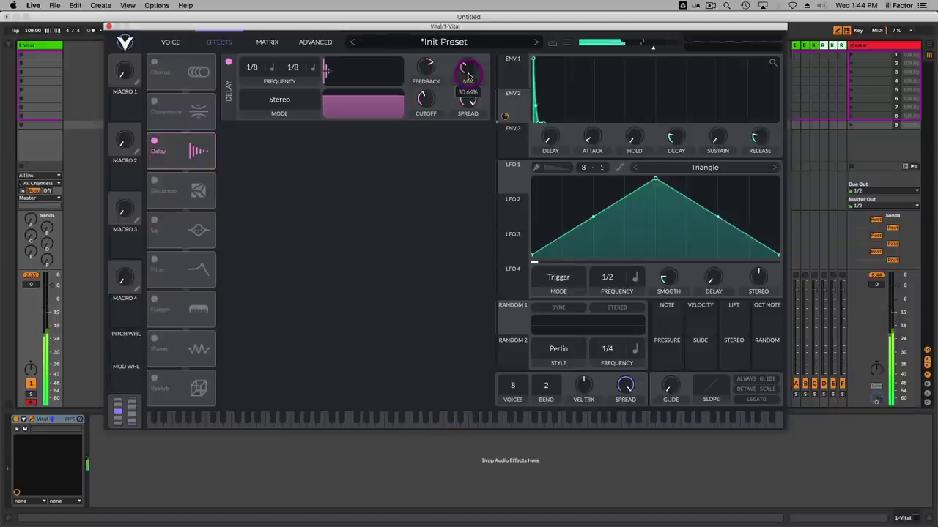
Step: Enable Reverb and Flanger, placing the Flanger after the Reverb in the effects chain
{"action": "left_click", "coordinate": [154, 381]}
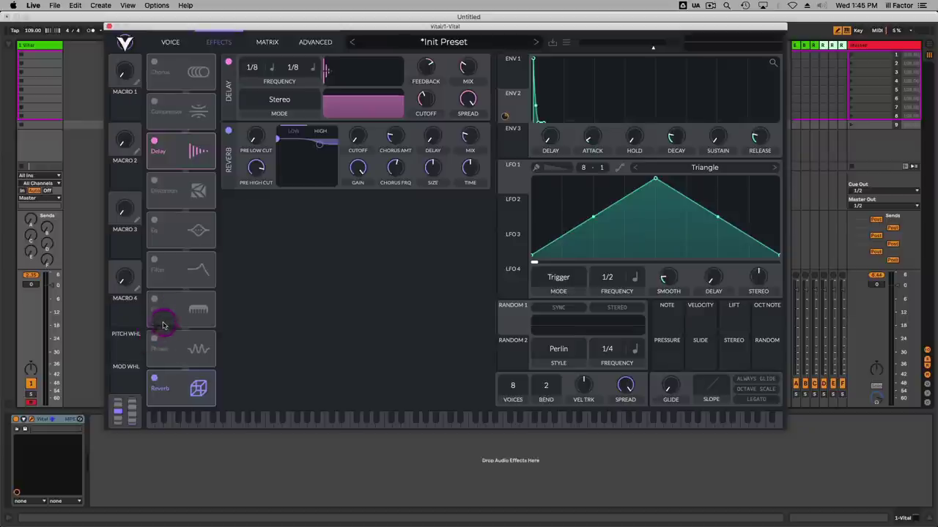
{"action": "left_click", "coordinate": [149, 301]}
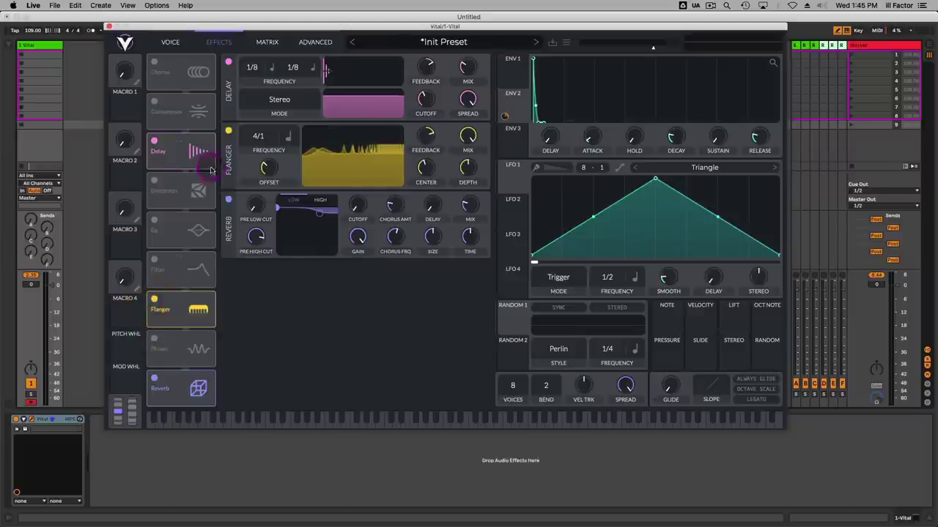
{"action": "left_click_drag", "start_coordinate": [146, 306], "coordinate": [166, 402]}
Step: Lower the Flanger's mix substantially and reduce the Delay's mix
{"action": "left_click_drag", "start_coordinate": [468, 205], "coordinate": [456, 264]}
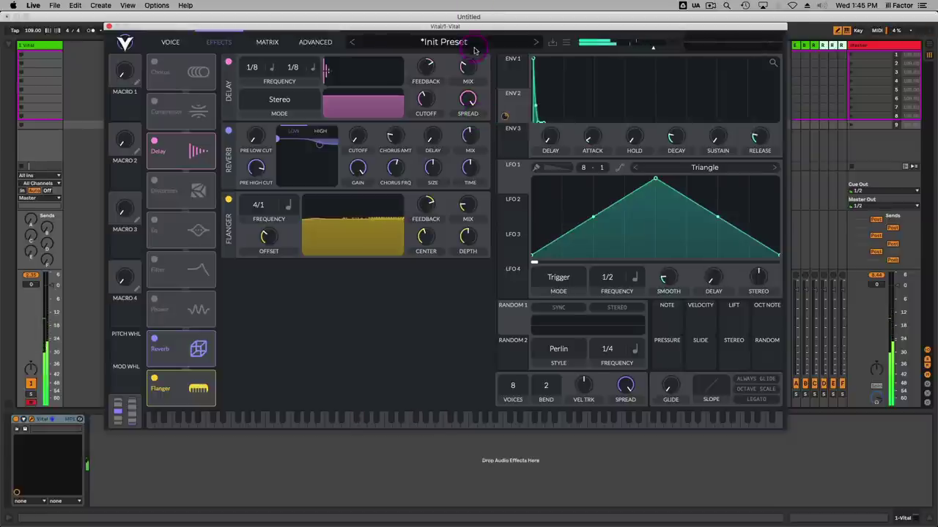
{"action": "left_click_drag", "start_coordinate": [470, 66], "coordinate": [468, 74]}
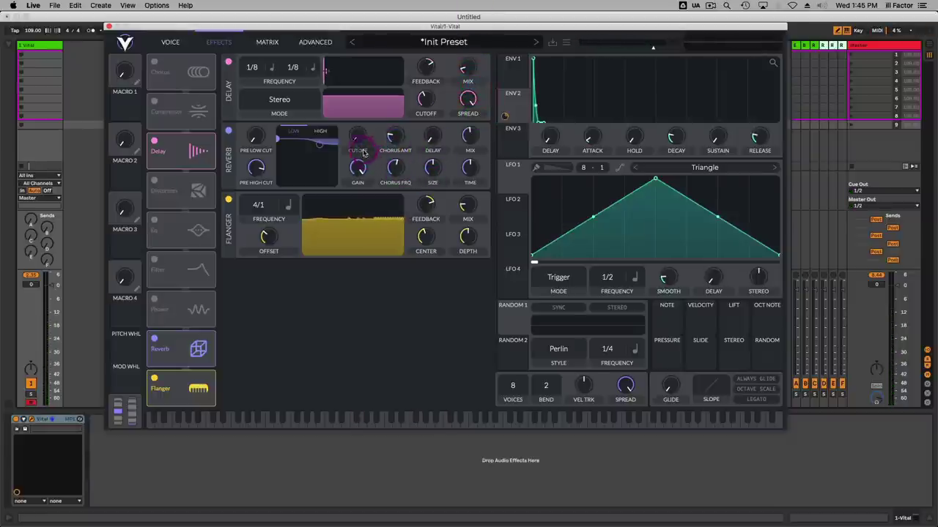
Step: Increase the Reverb's time and play notes to audition the patch
{"action": "left_click", "coordinate": [443, 167]}
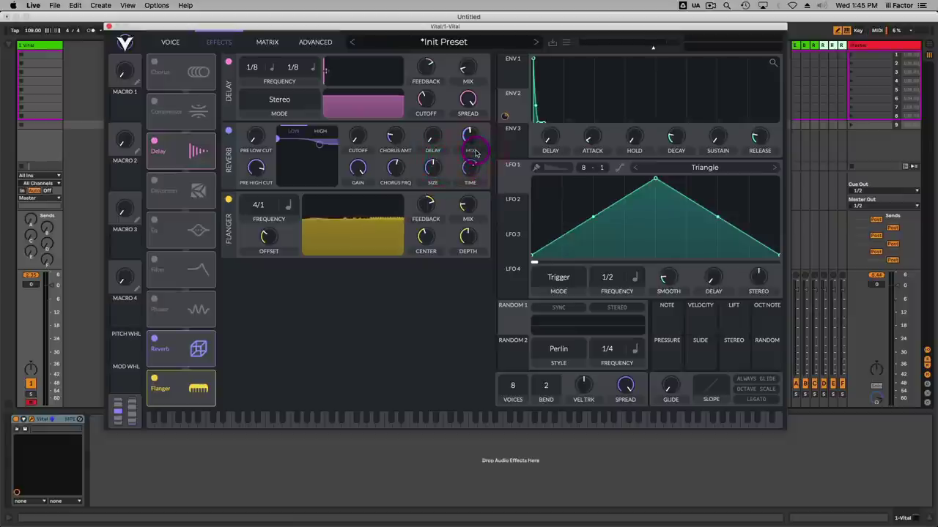
{"action": "key", "text": "a"}
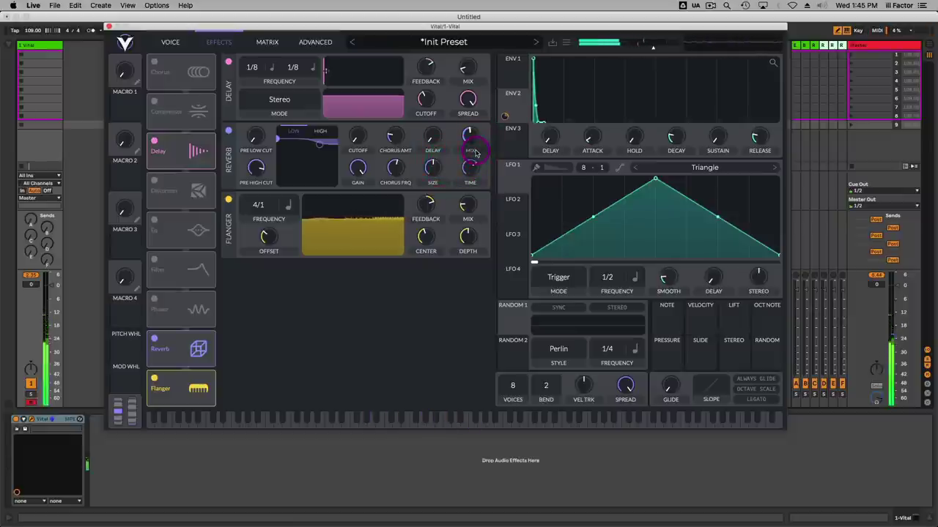
{"action": "key", "text": "u"}
{"action": "key", "text": "o"}
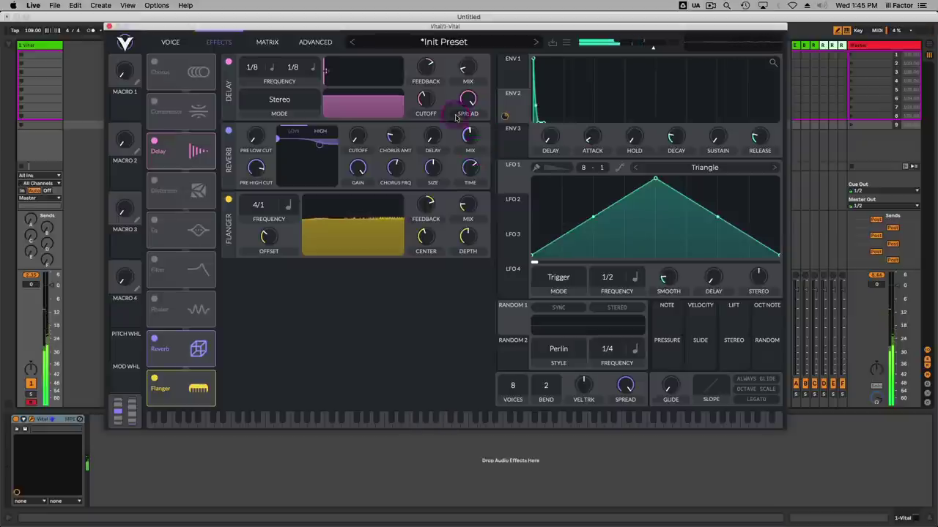
Step: Replace oscillator 1's Init wavetable with Basic Shapes
{"action": "left_click", "coordinate": [170, 42]}
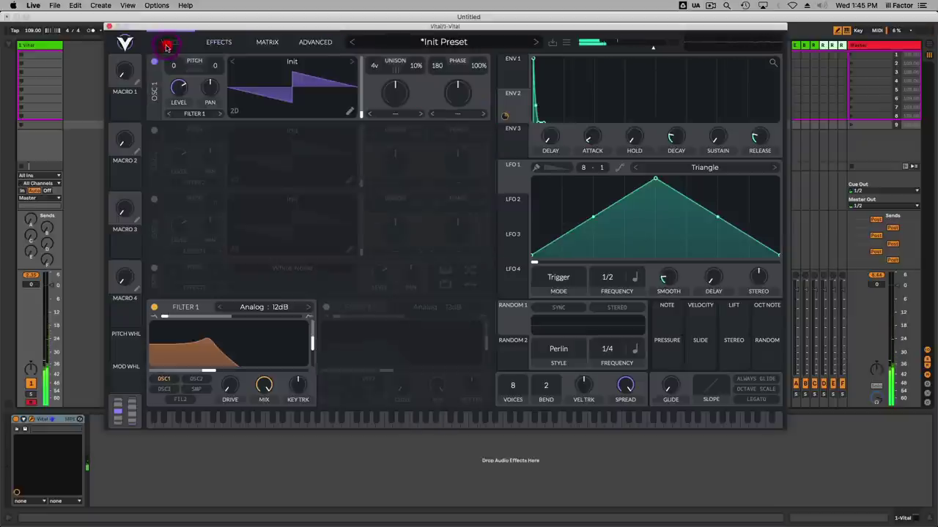
{"action": "left_click", "coordinate": [302, 58]}
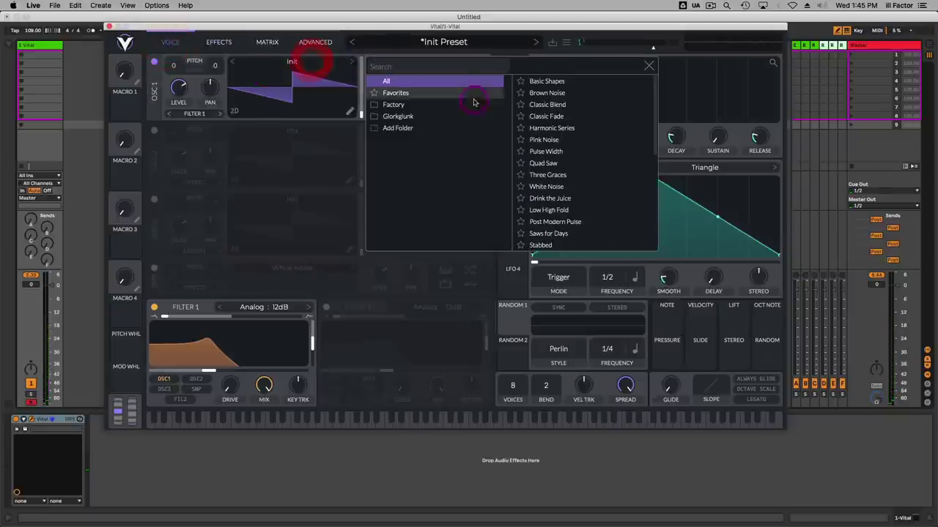
{"action": "left_click", "coordinate": [547, 82]}
{"action": "left_click", "coordinate": [336, 81]}
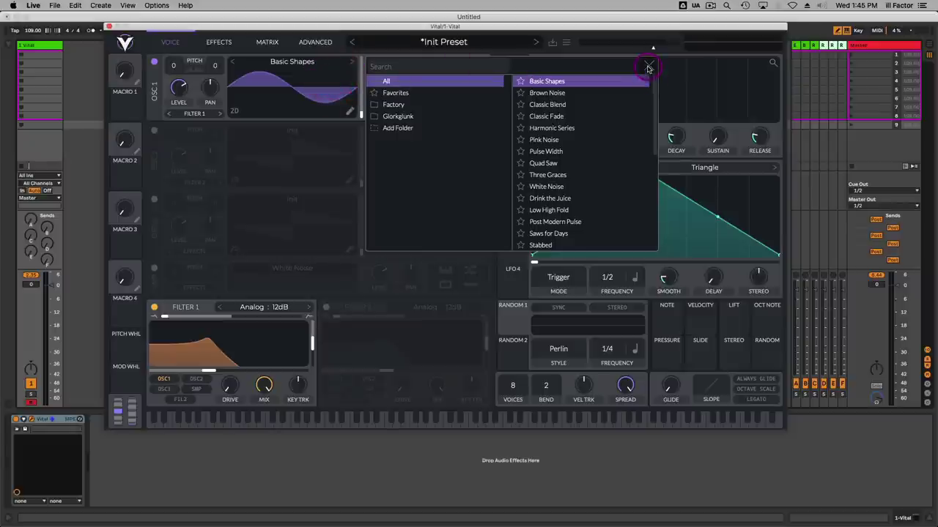
{"action": "left_click", "coordinate": [648, 68]}
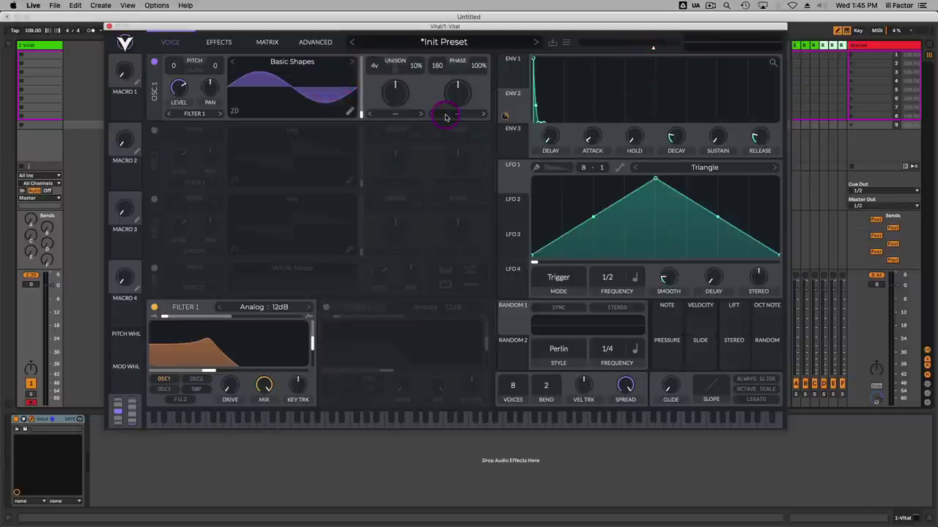
Step: Try the Brown Noise wavetable, return oscillator 1 to Basic Shapes, and morph its wave position from sine toward triangle
{"action": "left_click", "coordinate": [350, 65]}
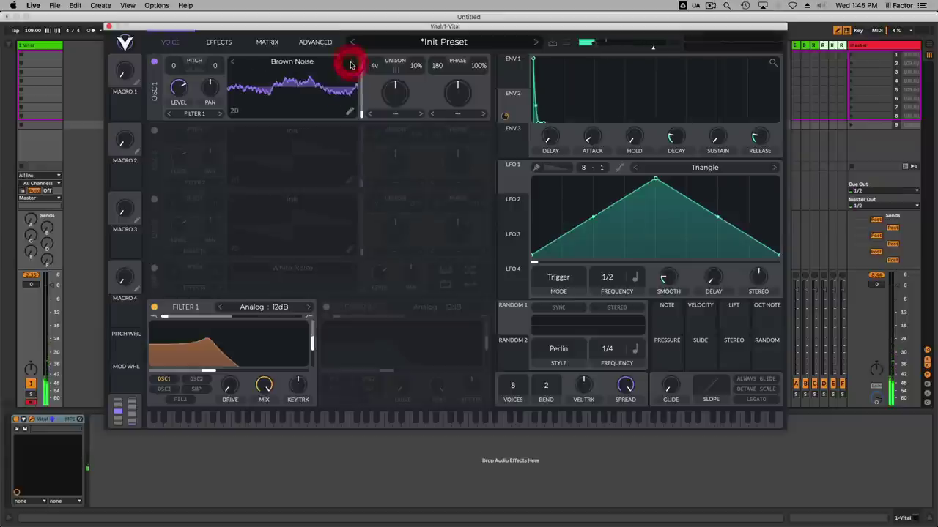
{"action": "left_click", "coordinate": [233, 61]}
{"action": "mouse_move", "coordinate": [298, 85]}
{"action": "left_mouse_down"}
{"action": "mouse_move", "coordinate": [300, 59]}
{"action": "mouse_move", "coordinate": [300, 67]}
{"action": "left_mouse_up"}
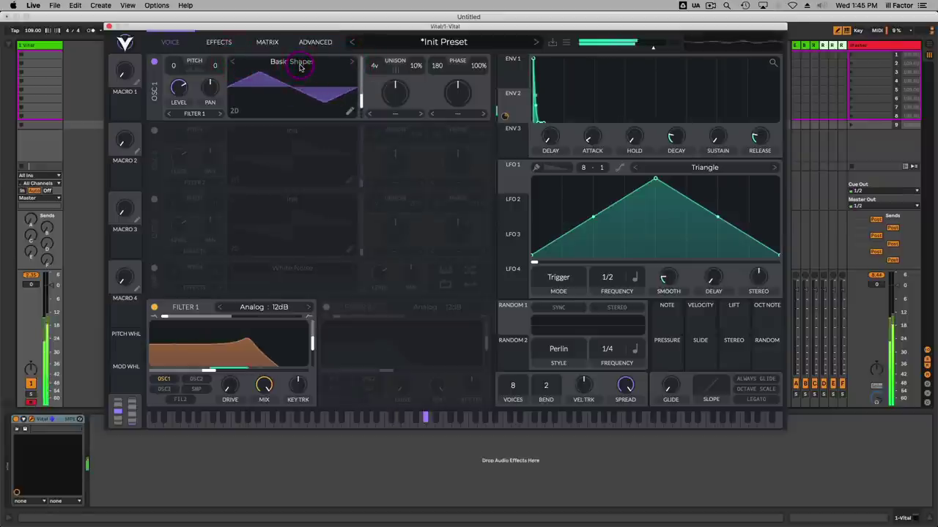
{"action": "left_click_drag", "start_coordinate": [305, 95], "coordinate": [306, 80]}
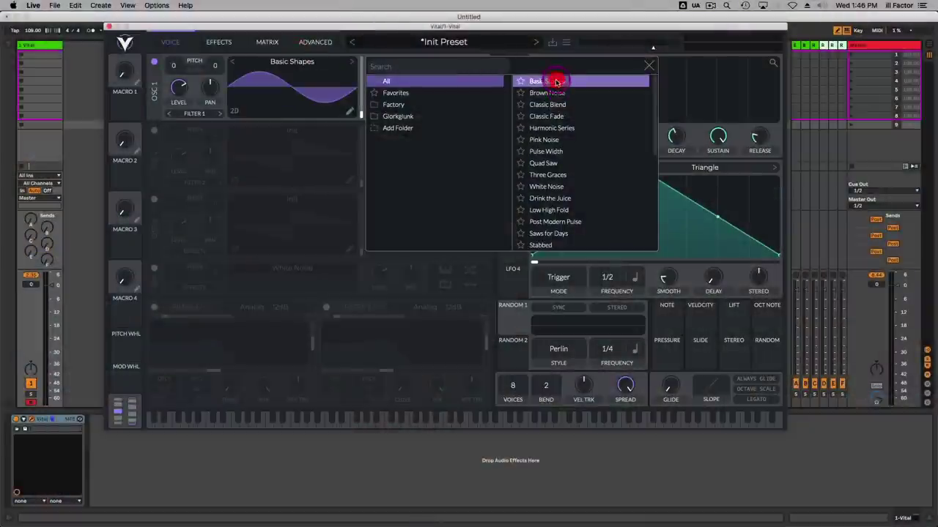
Step: Load the Basic Shapes wavetable into oscillator 1 of the fresh init patch and audition the sine tone
{"action": "left_click", "coordinate": [273, 111]}
{"action": "left_click", "coordinate": [650, 69]}
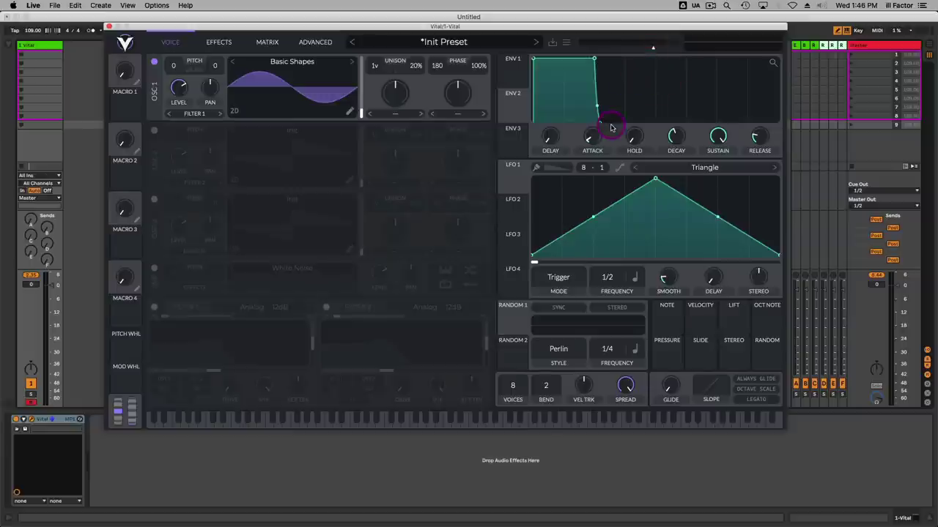
{"action": "left_click", "coordinate": [635, 96]}
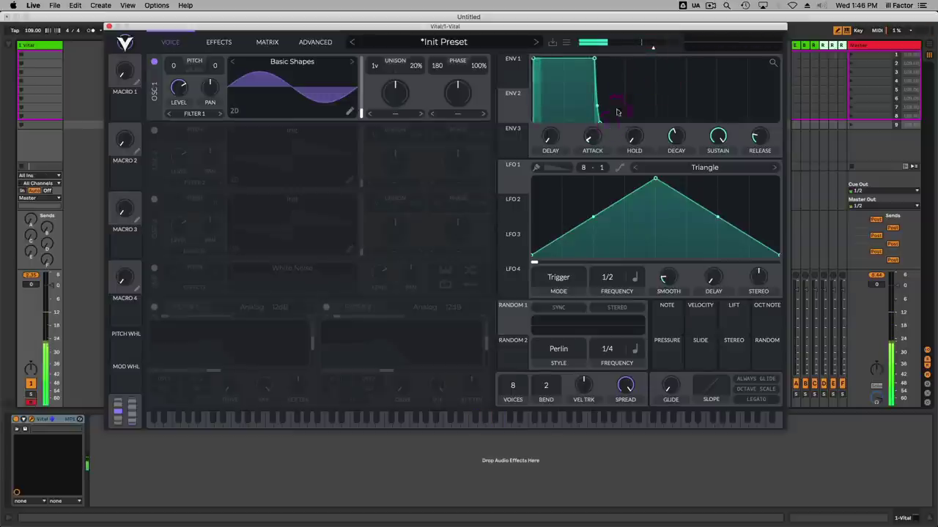
Step: Enable Filter 1 on oscillator 1
{"action": "left_click", "coordinate": [504, 97]}
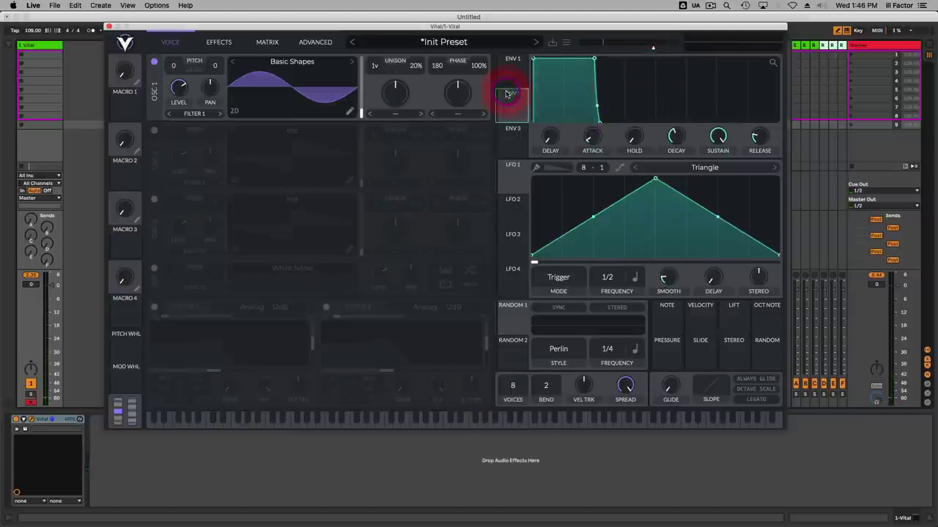
{"action": "left_click", "coordinate": [511, 108]}
{"action": "left_click", "coordinate": [254, 312]}
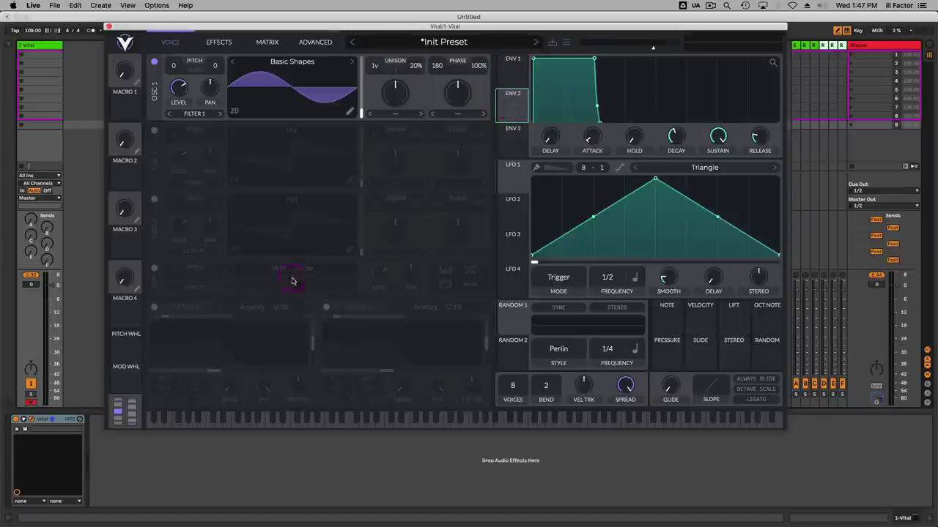
{"action": "left_click", "coordinate": [154, 308]}
Step: Modulate Filter 1's cutoff with Envelope 2 and give that envelope a short decay and low sustain
{"action": "left_click", "coordinate": [255, 271]}
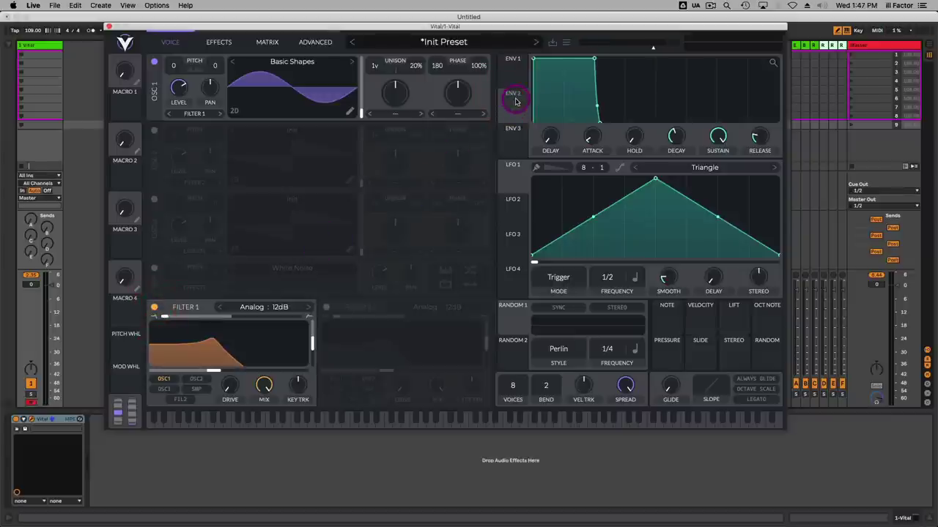
{"action": "left_click_drag", "start_coordinate": [513, 99], "coordinate": [256, 340]}
{"action": "left_click_drag", "start_coordinate": [689, 132], "coordinate": [710, 224]}
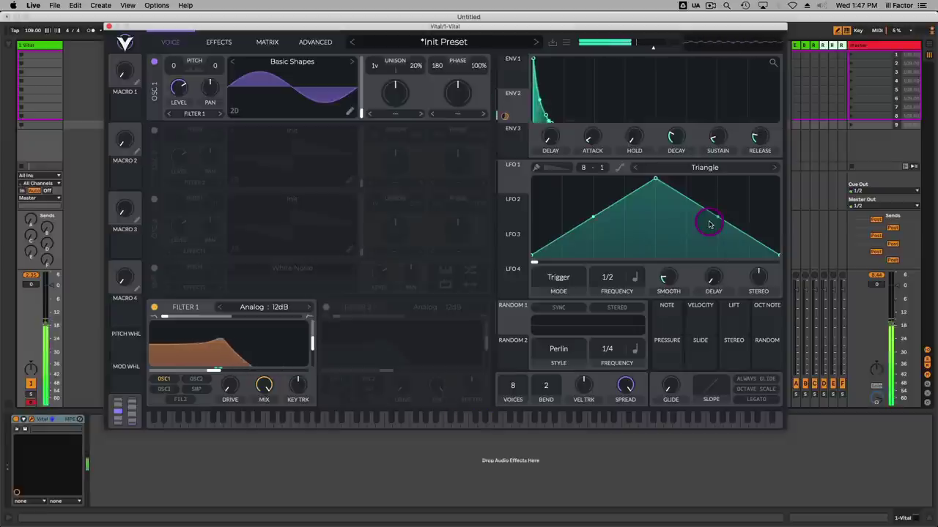
Step: Enable the White Noise sampler with key tracking on and its level at about 0.016
{"action": "left_click", "coordinate": [155, 271]}
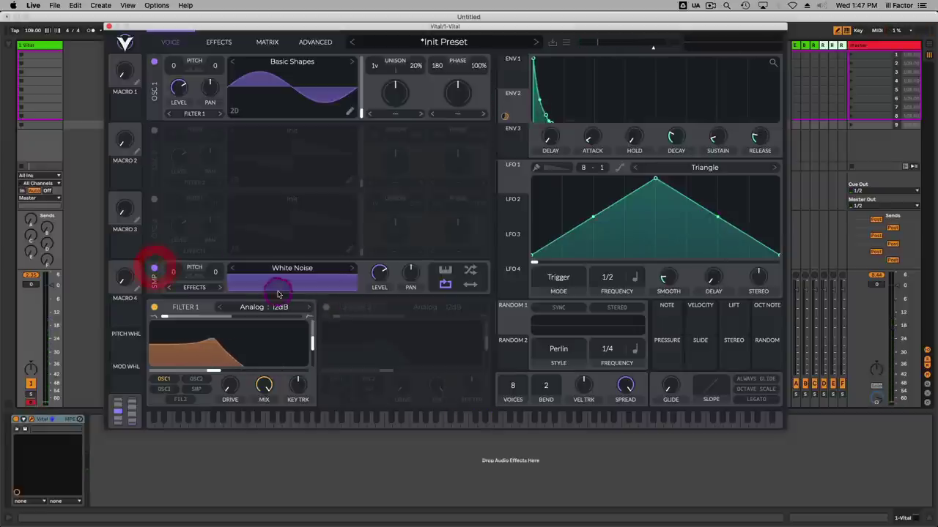
{"action": "left_click_drag", "start_coordinate": [376, 292], "coordinate": [372, 300]}
{"action": "left_click", "coordinate": [447, 274]}
{"action": "left_click_drag", "start_coordinate": [376, 291], "coordinate": [379, 281]}
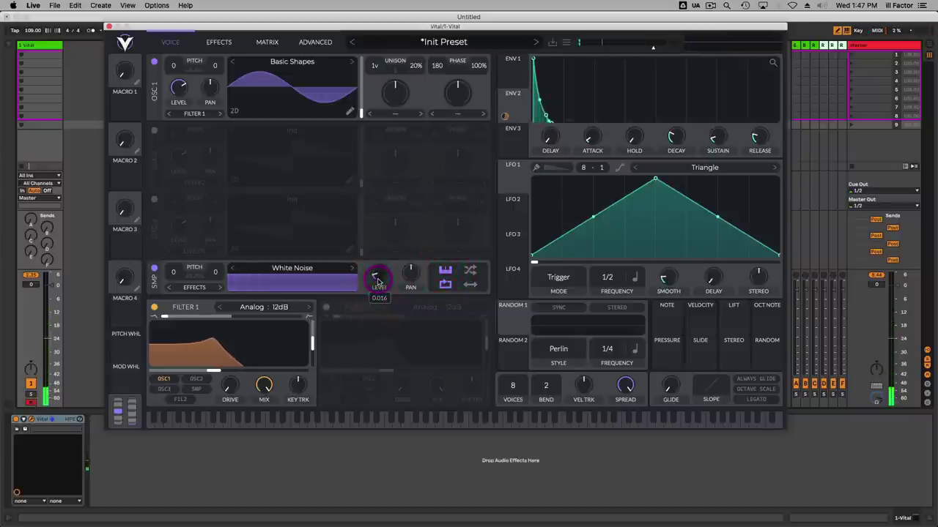
Step: Lower Envelope 1's sustain with a release of about 3.074 seconds, and adjust Envelope 2's modulation of Filter 1's cutoff
{"action": "left_click", "coordinate": [512, 59]}
{"action": "mouse_move", "coordinate": [758, 137]}
{"action": "left_mouse_down"}
{"action": "mouse_move", "coordinate": [768, 120]}
{"action": "mouse_move", "coordinate": [718, 144]}
{"action": "mouse_move", "coordinate": [704, 196]}
{"action": "mouse_move", "coordinate": [762, 135]}
{"action": "left_mouse_up"}
{"action": "left_click", "coordinate": [718, 135]}
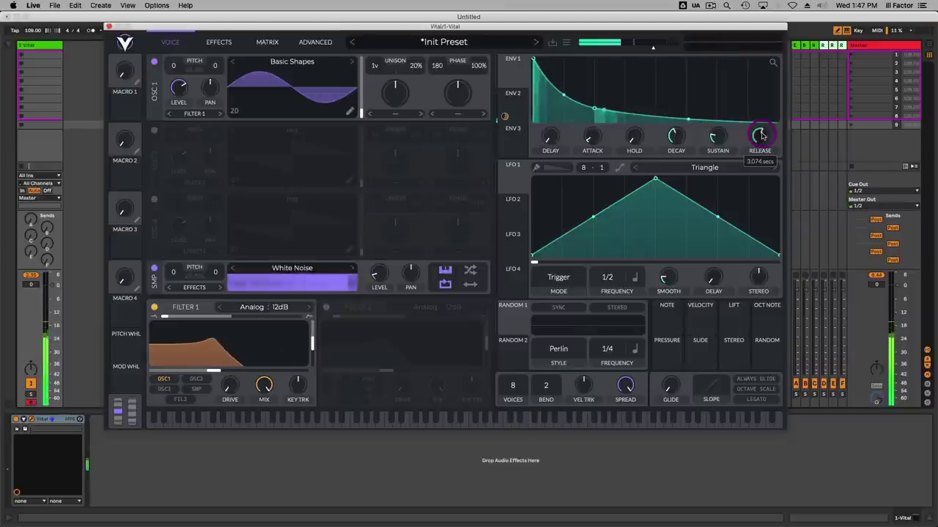
{"action": "left_click_drag", "start_coordinate": [520, 103], "coordinate": [229, 364]}
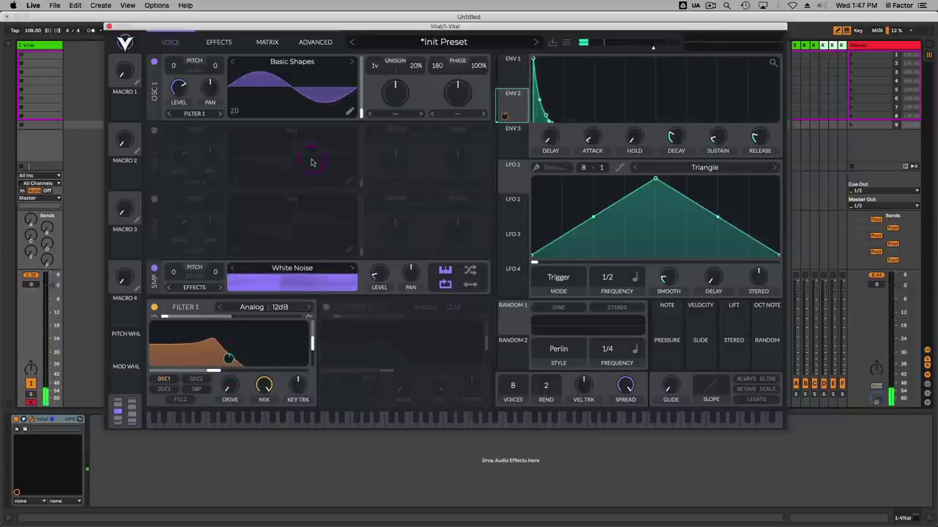
Step: Enable oscillator 2 with the Init wave, transpose it up 12 semitones, and lower its level well below oscillator 1's
{"action": "left_click", "coordinate": [155, 135]}
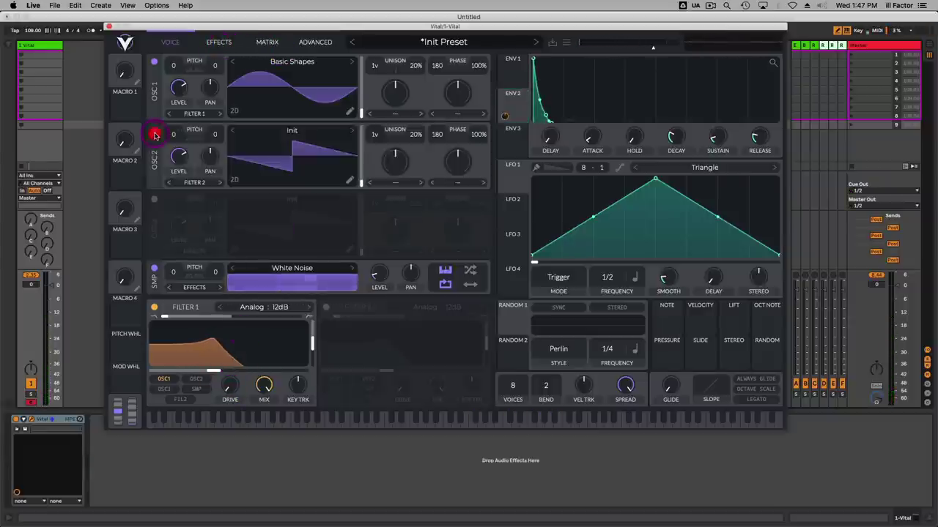
{"action": "left_click_drag", "start_coordinate": [174, 136], "coordinate": [178, 107]}
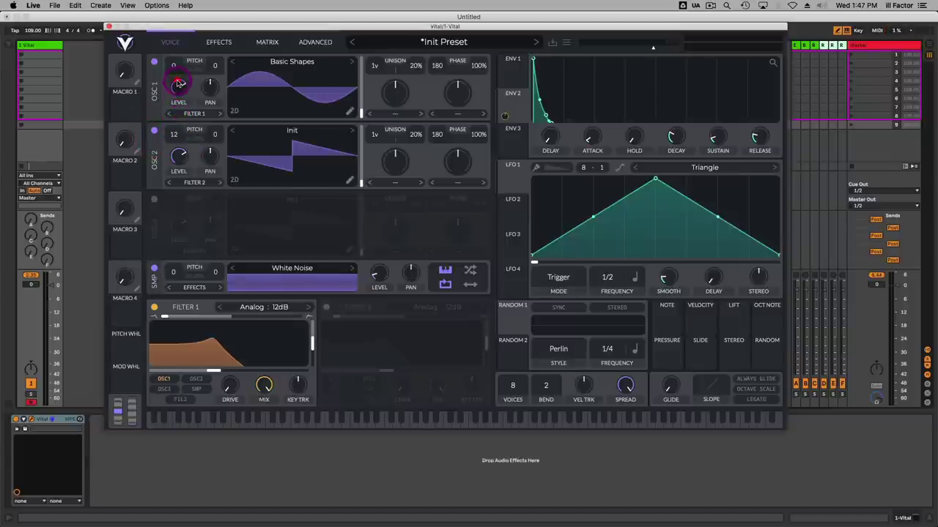
{"action": "left_click_drag", "start_coordinate": [181, 155], "coordinate": [181, 175]}
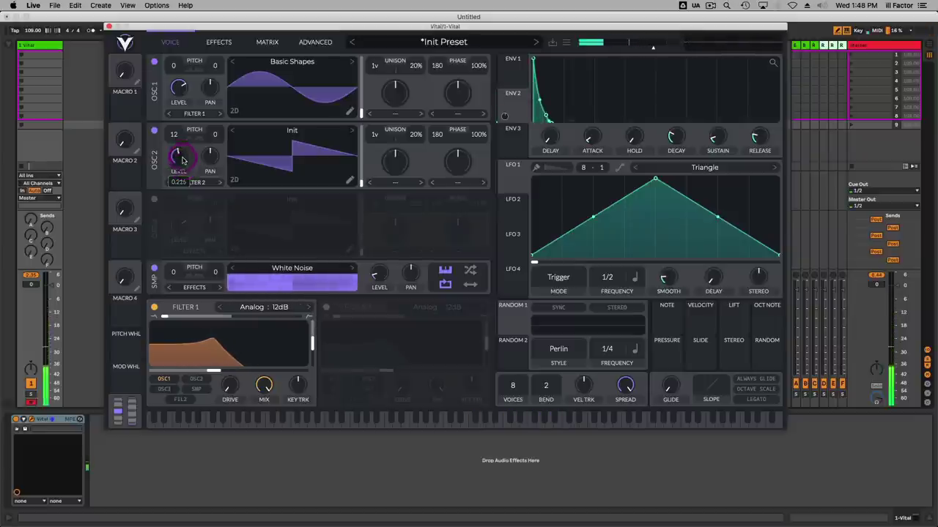
{"action": "left_click_drag", "start_coordinate": [183, 161], "coordinate": [184, 180]}
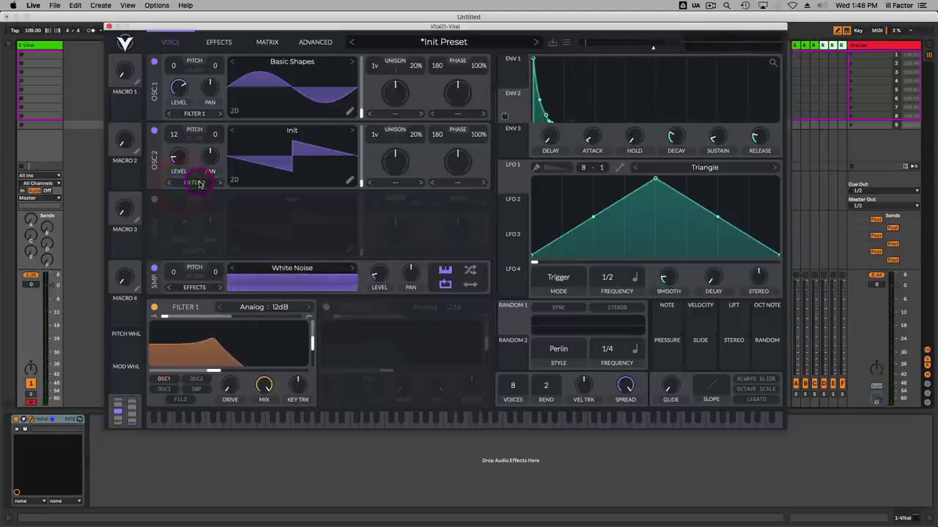
Step: Route oscillator 2 through Filter 1 and raise its level moderately
{"action": "left_click", "coordinate": [196, 182]}
{"action": "left_click", "coordinate": [198, 195]}
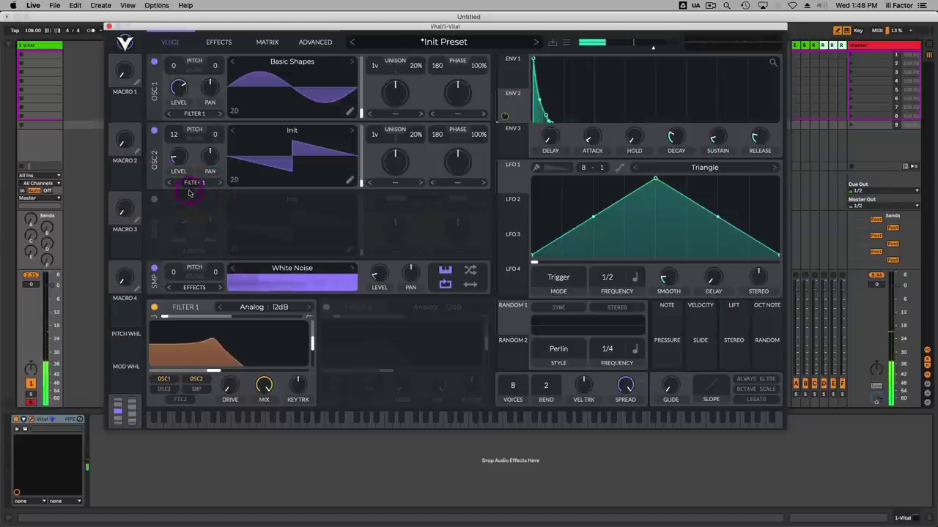
{"action": "left_click_drag", "start_coordinate": [180, 163], "coordinate": [178, 138]}
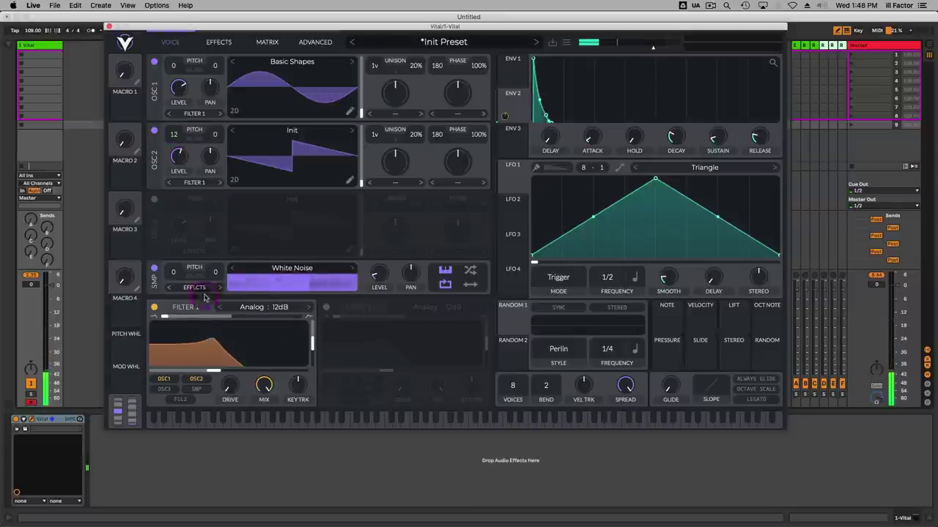
{"action": "mouse_move", "coordinate": [381, 279]}
Step: Enable the Chorus effect and reduce its mix
{"action": "left_click", "coordinate": [213, 41]}
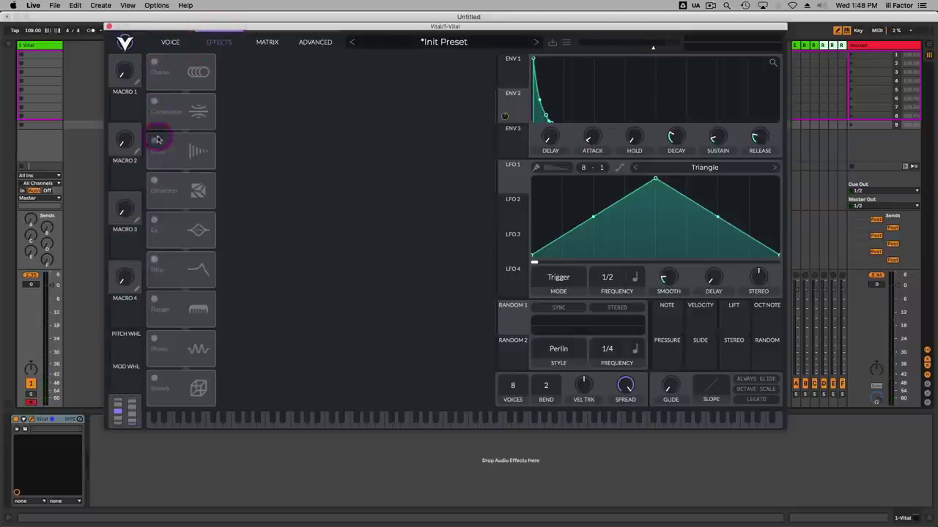
{"action": "left_click", "coordinate": [154, 64]}
{"action": "mouse_move", "coordinate": [469, 69]}
{"action": "left_mouse_down"}
{"action": "mouse_move", "coordinate": [471, 90]}
{"action": "mouse_move", "coordinate": [463, 73]}
{"action": "left_mouse_up"}
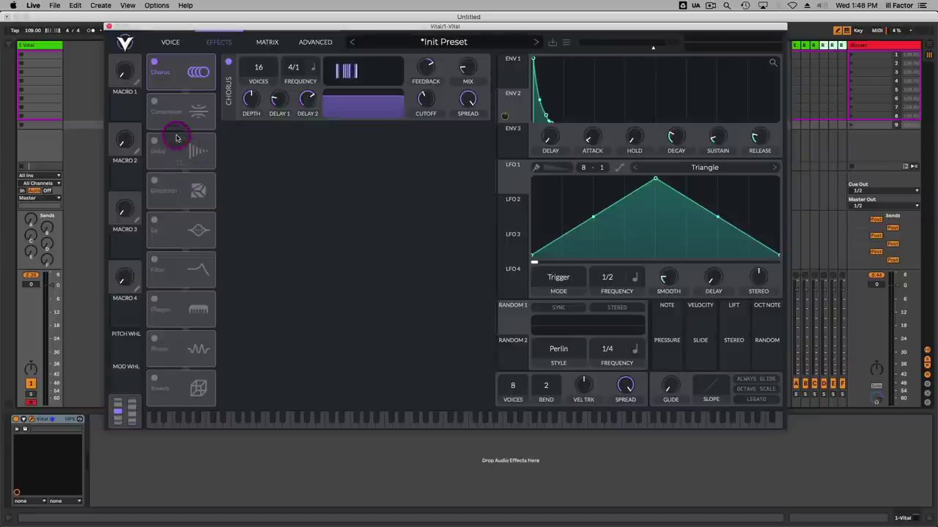
Step: Enable the Delay effect in Ping Pong mode and adjust its mix
{"action": "left_click", "coordinate": [154, 143]}
{"action": "left_click", "coordinate": [279, 172]}
{"action": "left_click", "coordinate": [267, 221]}
{"action": "left_click", "coordinate": [309, 154]}
{"action": "left_click_drag", "start_coordinate": [469, 130], "coordinate": [426, 157]}
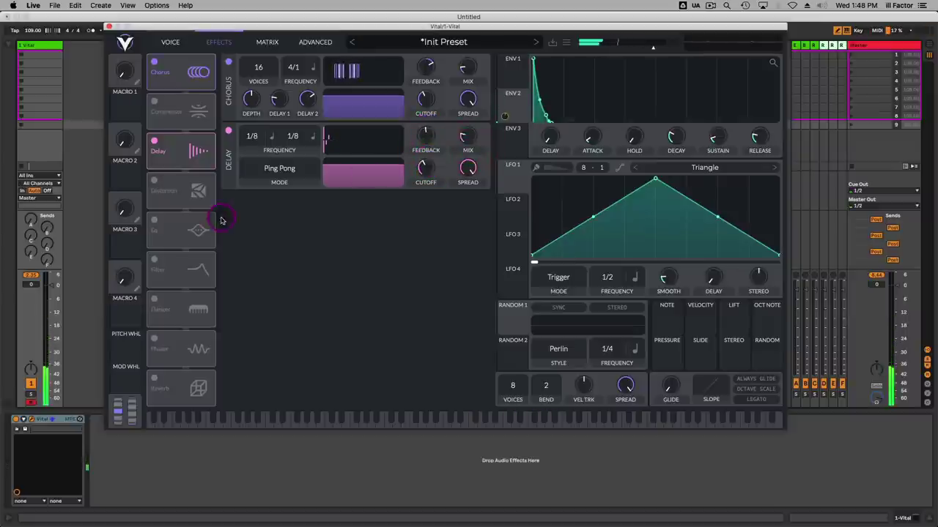
Step: Enable the Reverb effect and raise its mix to about 51.54%
{"action": "left_click", "coordinate": [154, 379]}
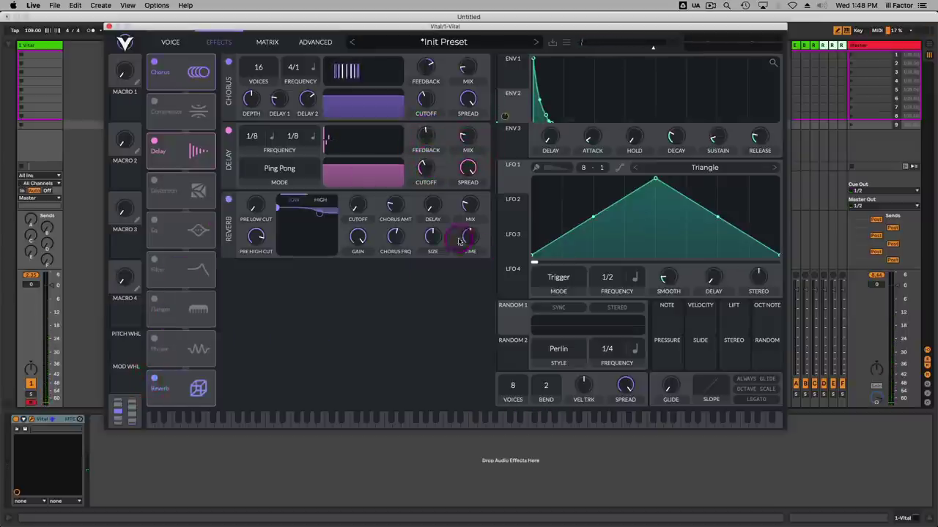
{"action": "left_click_drag", "start_coordinate": [466, 212], "coordinate": [475, 196]}
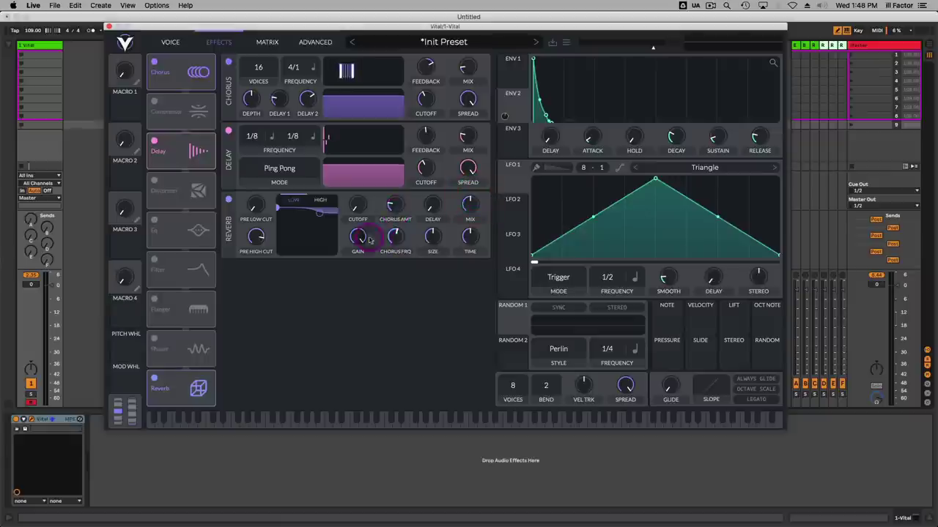
{"action": "left_click_drag", "start_coordinate": [470, 236], "coordinate": [471, 208]}
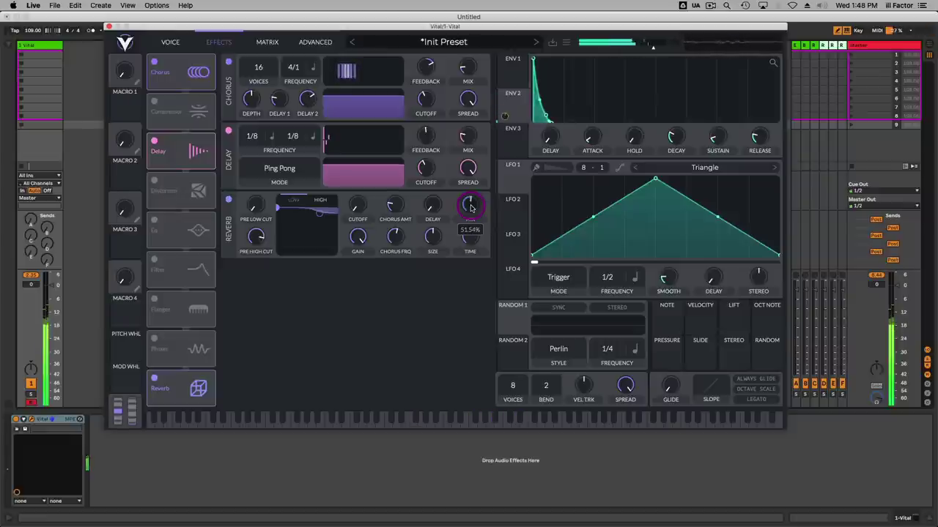
Step: Fine-tune the White Noise sampler's level
{"action": "left_click", "coordinate": [170, 42]}
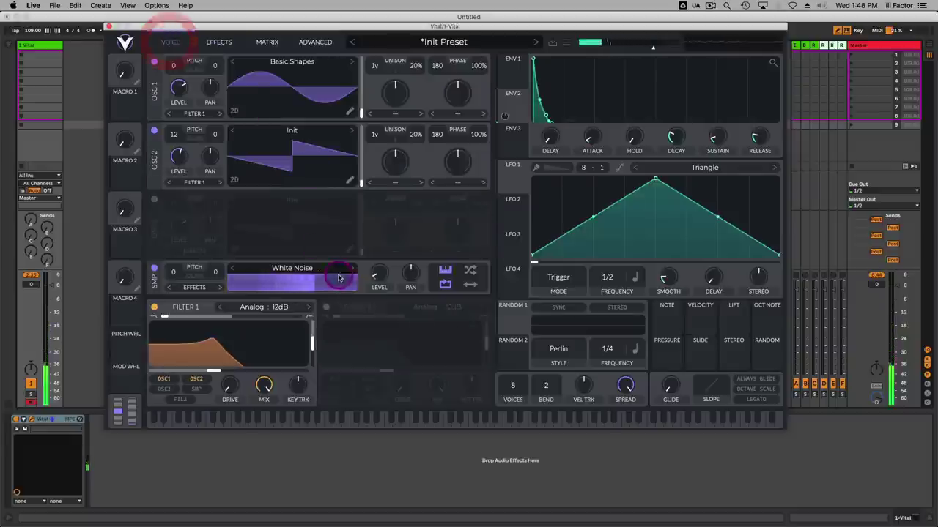
{"action": "left_click_drag", "start_coordinate": [379, 275], "coordinate": [404, 292]}
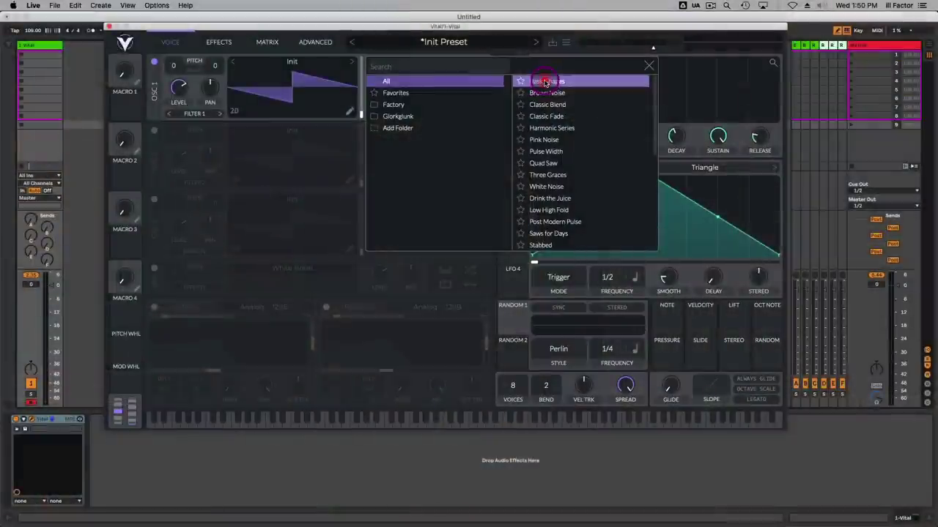
Step: Load the Basic Shapes wavetable into oscillator 1 and move its frame to the saw wave
{"action": "left_click", "coordinate": [544, 82]}
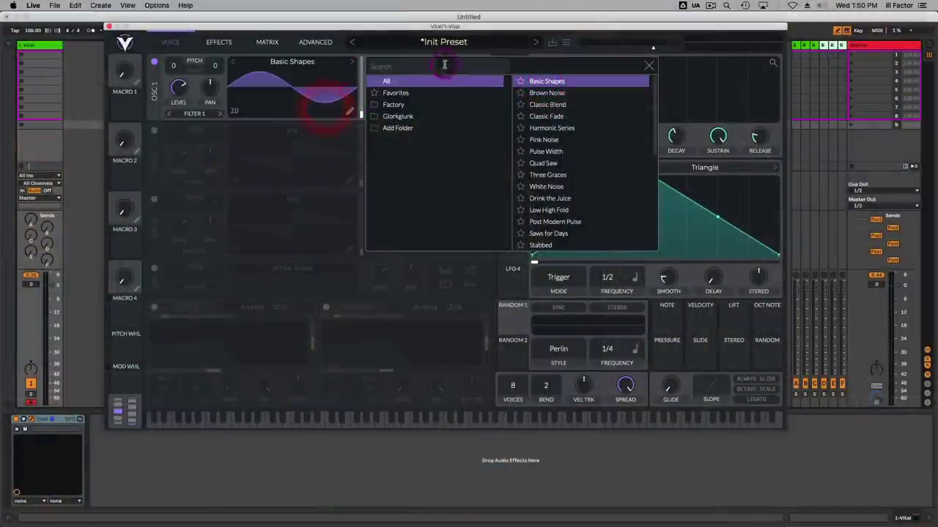
{"action": "left_click", "coordinate": [648, 66]}
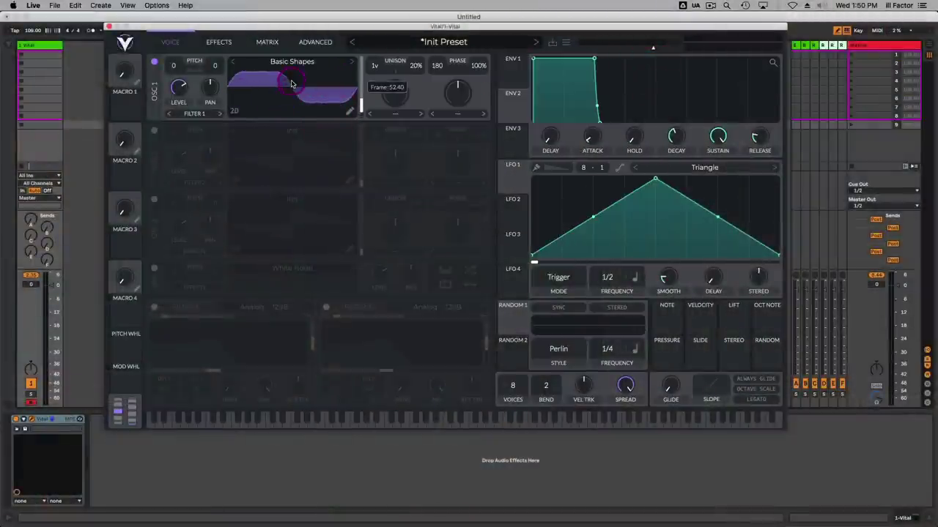
{"action": "left_click_drag", "start_coordinate": [291, 83], "coordinate": [303, 73]}
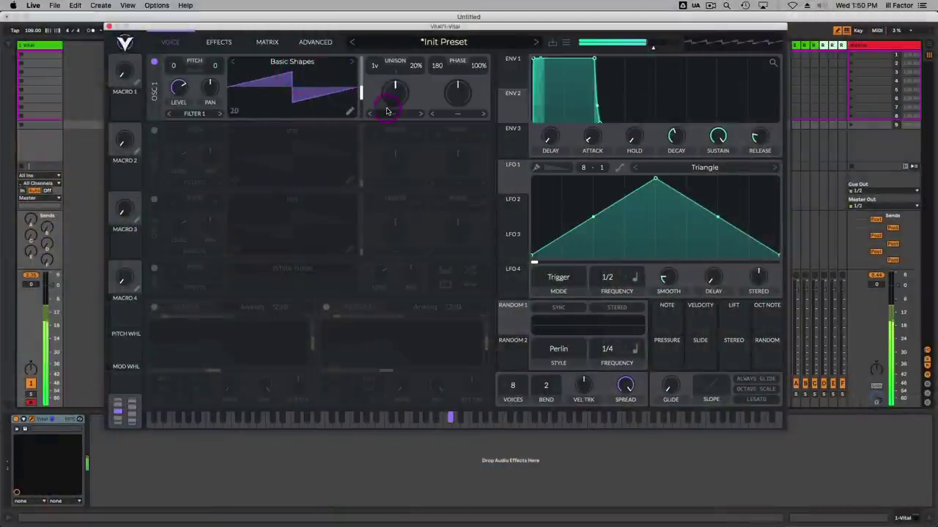
Step: Lengthen Envelope 1's attack to about 0.977 secs and increase its release
{"action": "left_click", "coordinate": [510, 71]}
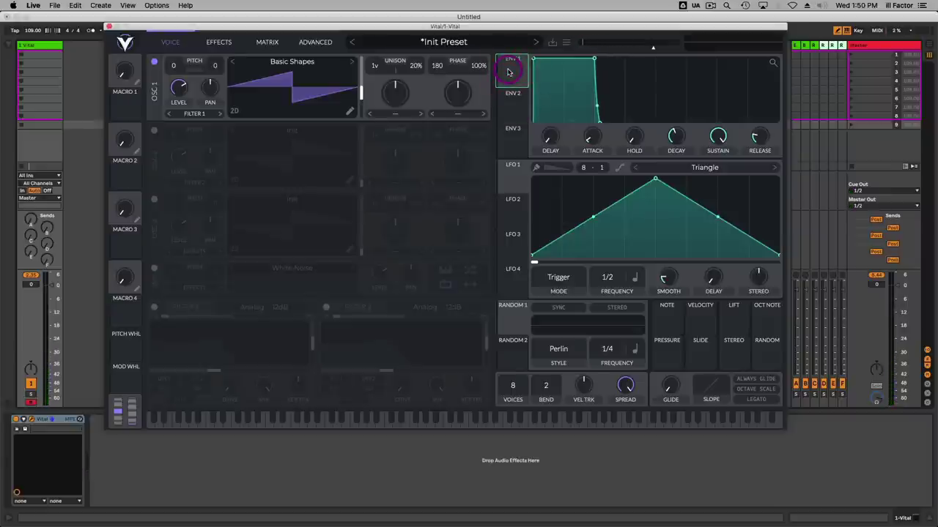
{"action": "left_click_drag", "start_coordinate": [504, 70], "coordinate": [595, 103]}
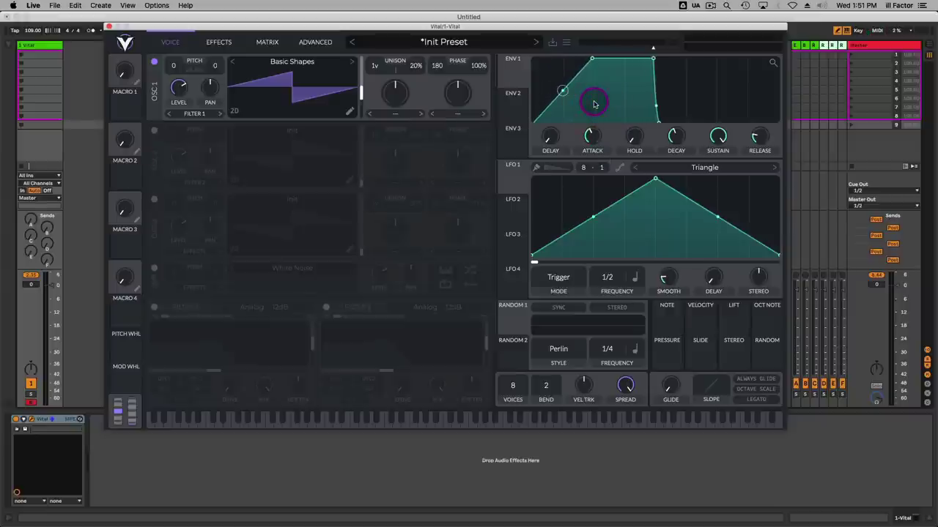
{"action": "left_click_drag", "start_coordinate": [595, 104], "coordinate": [593, 139]}
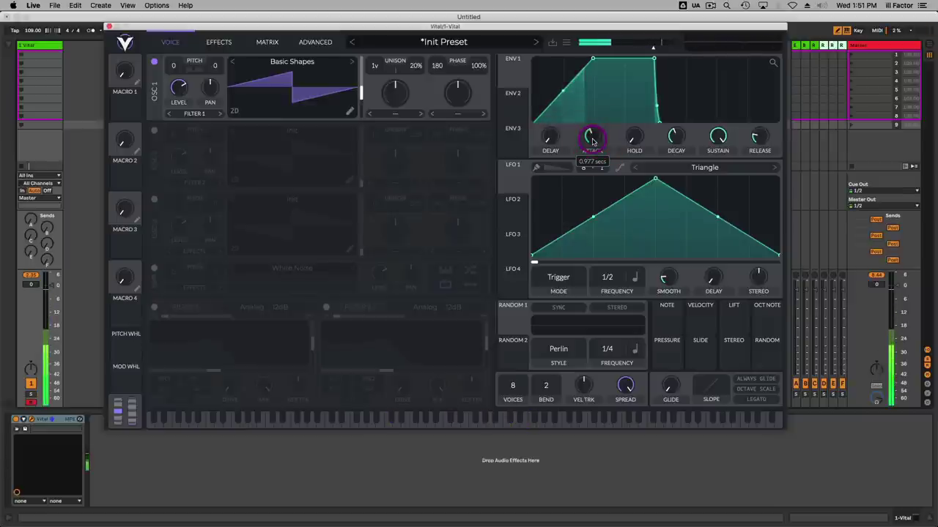
{"action": "left_click_drag", "start_coordinate": [758, 132], "coordinate": [762, 117]}
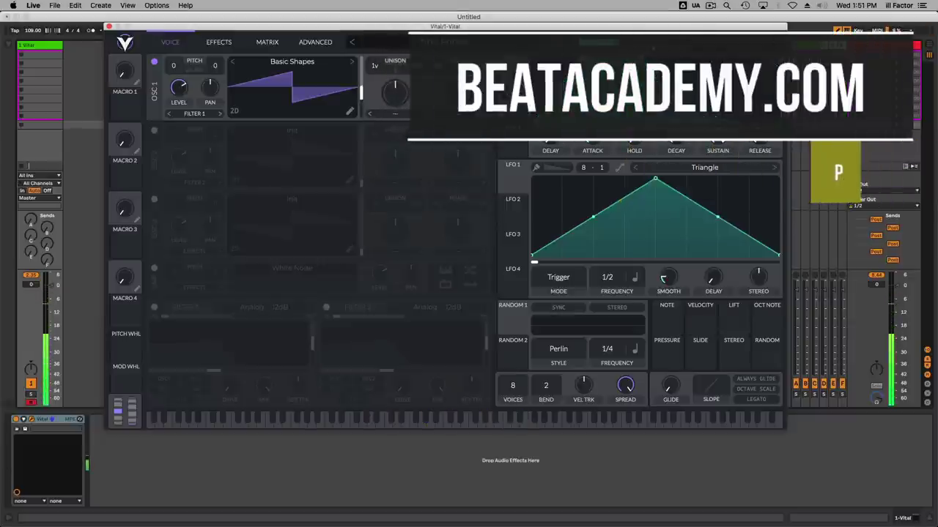
Step: Enable Filter 1, lower its cutoff and resonance, and give oscillator 1 a 7-voice unison with 19% detune
{"action": "left_click", "coordinate": [210, 113]}
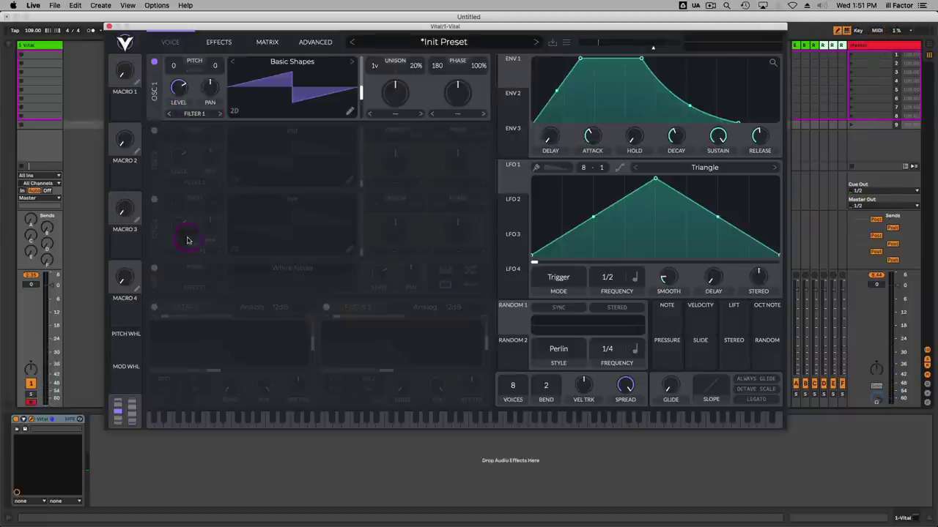
{"action": "left_click", "coordinate": [155, 304]}
{"action": "left_click", "coordinate": [268, 391]}
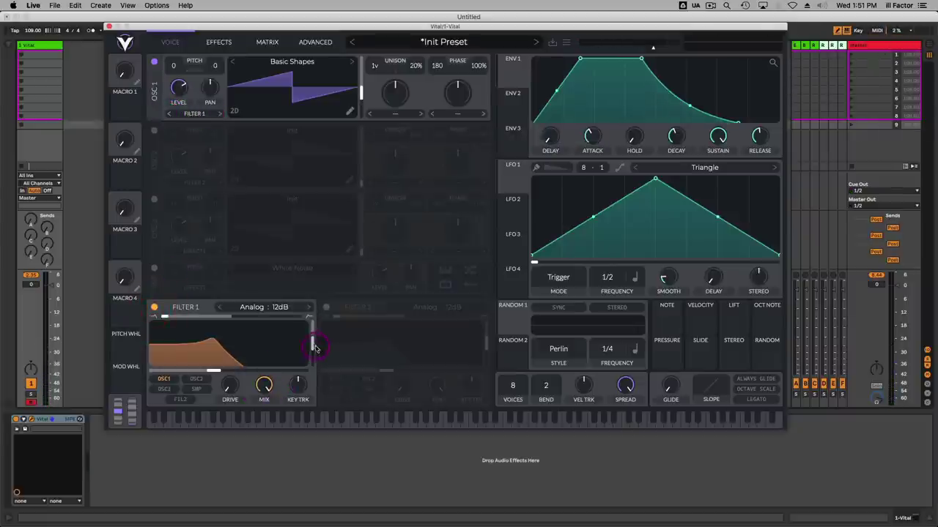
{"action": "left_click_drag", "start_coordinate": [213, 371], "coordinate": [210, 373]}
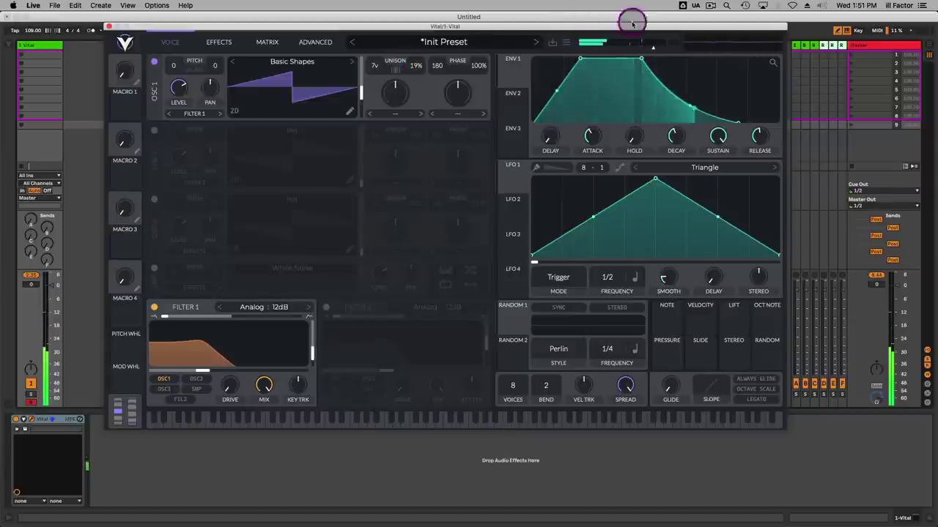
Step: Set Envelope 1's release to about 2.369 secs and shorten its attack to about 0.693 secs
{"action": "left_click_drag", "start_coordinate": [756, 137], "coordinate": [760, 134]}
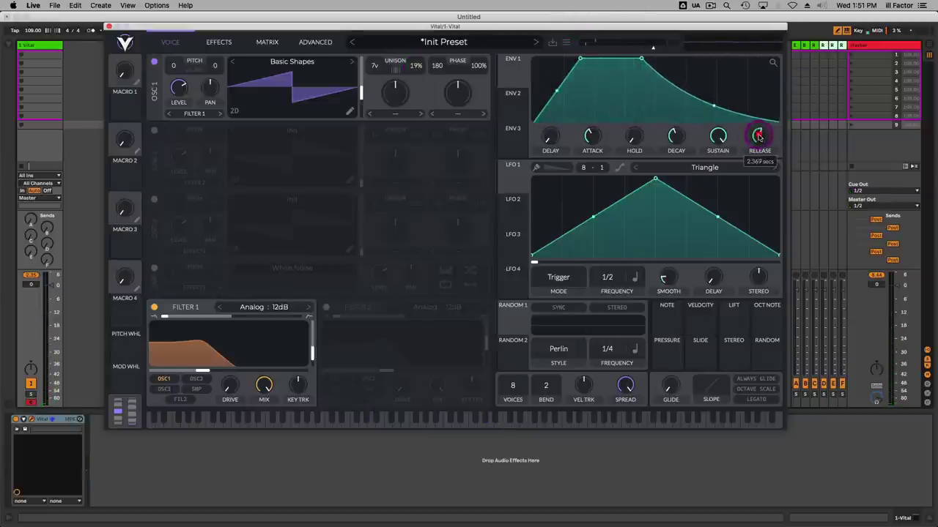
{"action": "left_click_drag", "start_coordinate": [676, 140], "coordinate": [677, 141]}
{"action": "left_click_drag", "start_coordinate": [592, 137], "coordinate": [593, 141]}
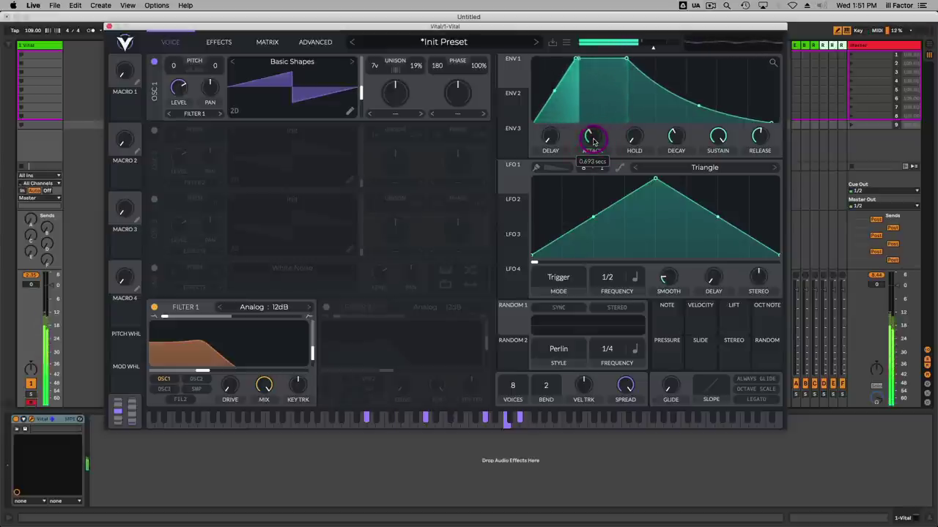
Step: Enable oscillator 2, load the Basic Shapes wavetable and move its frame to the saw wave
{"action": "left_click", "coordinate": [154, 131]}
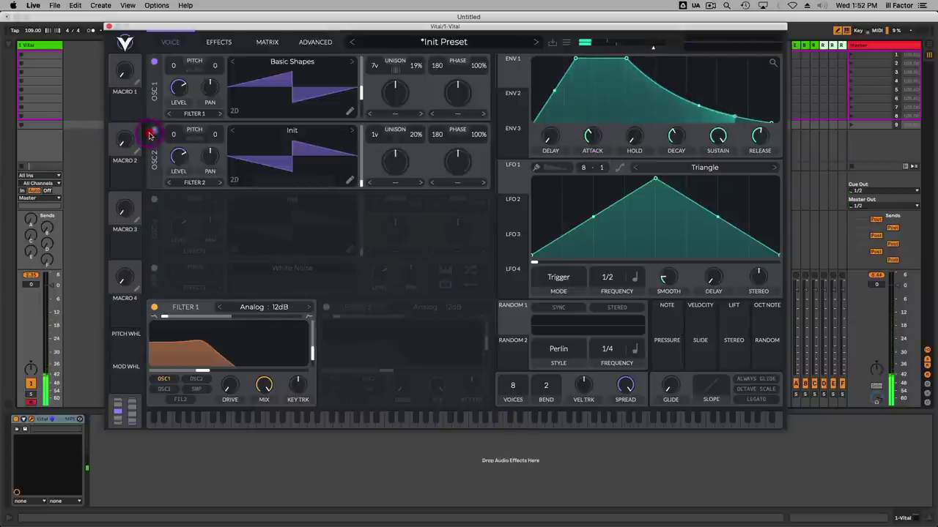
{"action": "left_click", "coordinate": [308, 131]}
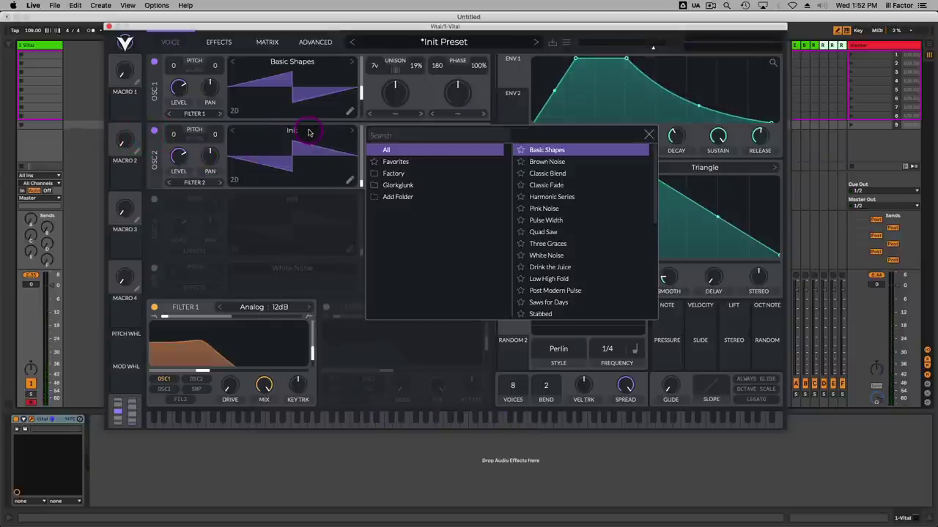
{"action": "left_click", "coordinate": [578, 150]}
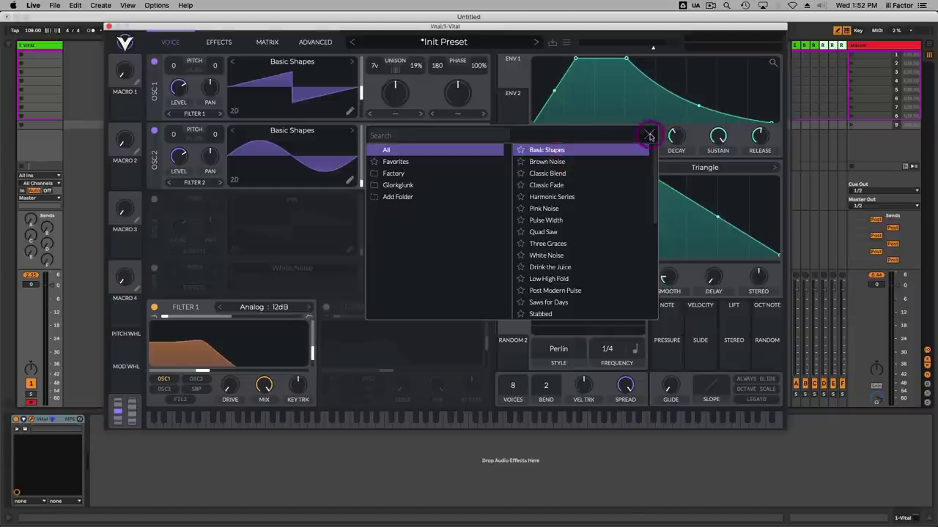
{"action": "left_click", "coordinate": [649, 136]}
{"action": "left_click_drag", "start_coordinate": [315, 119], "coordinate": [312, 134]}
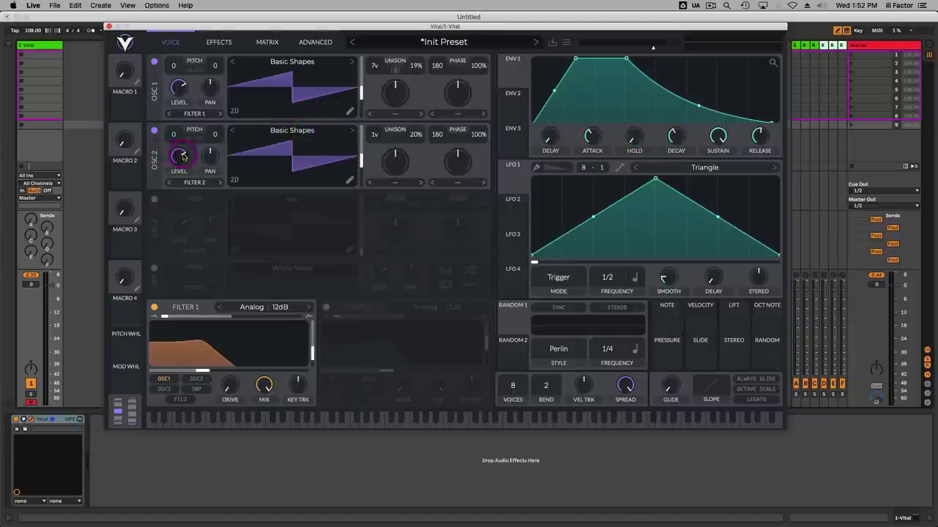
Step: Transpose oscillator 2 up 12 semitones, reduce its level and route it to Filter 1
{"action": "mouse_move", "coordinate": [175, 137]}
{"action": "left_mouse_down"}
{"action": "mouse_move", "coordinate": [191, 111]}
{"action": "mouse_move", "coordinate": [189, 89]}
{"action": "left_mouse_up"}
{"action": "left_click", "coordinate": [183, 157]}
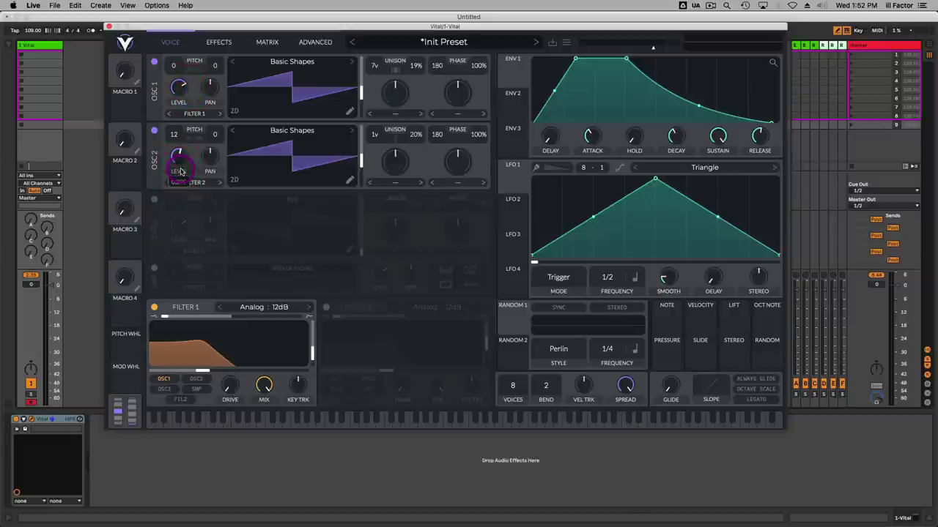
{"action": "left_click", "coordinate": [206, 185]}
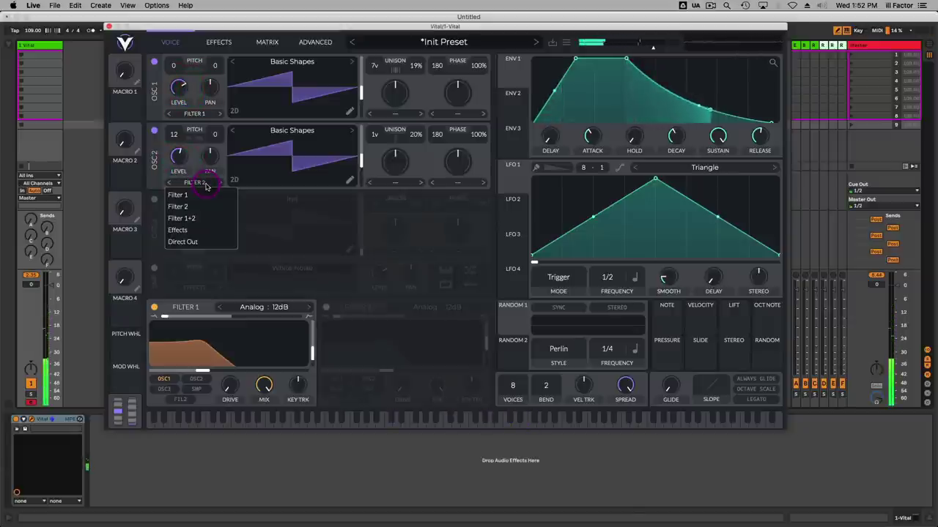
{"action": "left_click", "coordinate": [204, 195]}
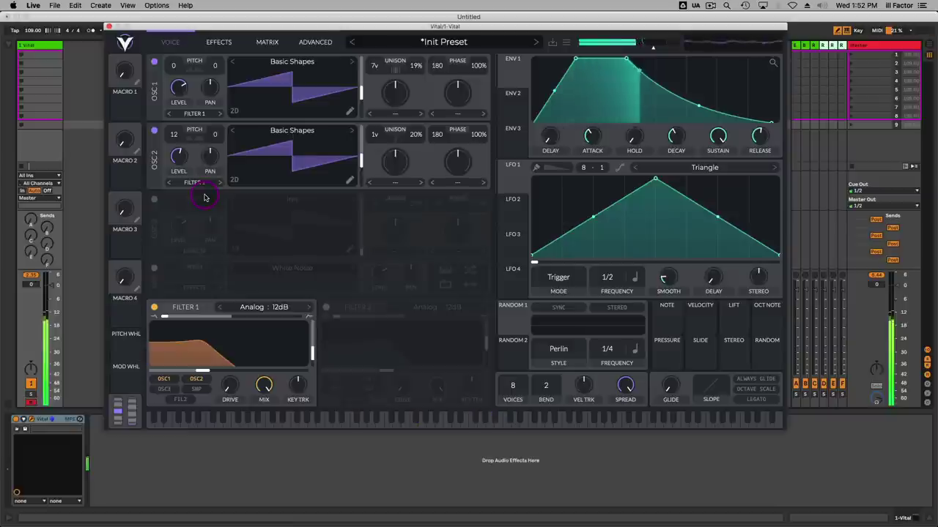
Step: Enable the Reverb effect and set its mix to about 38.82%
{"action": "left_click", "coordinate": [216, 43]}
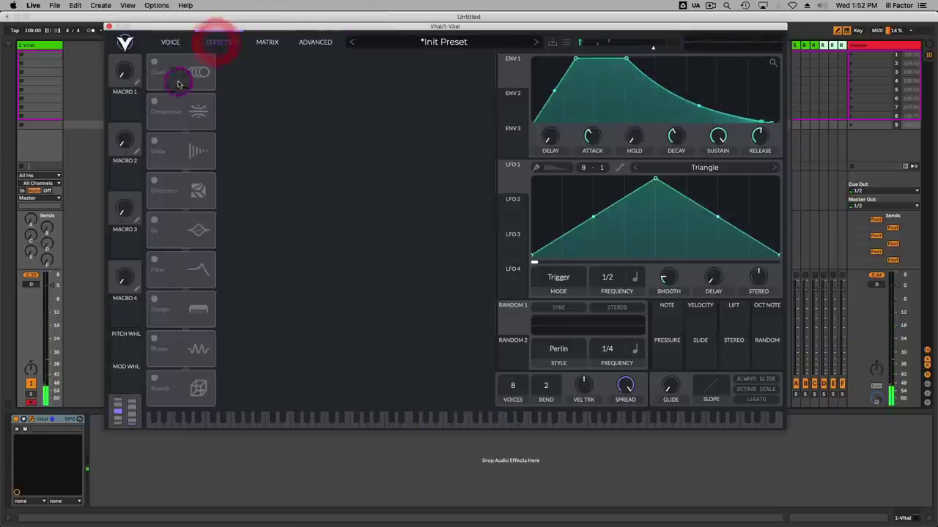
{"action": "left_click", "coordinate": [144, 67]}
{"action": "left_click", "coordinate": [193, 199]}
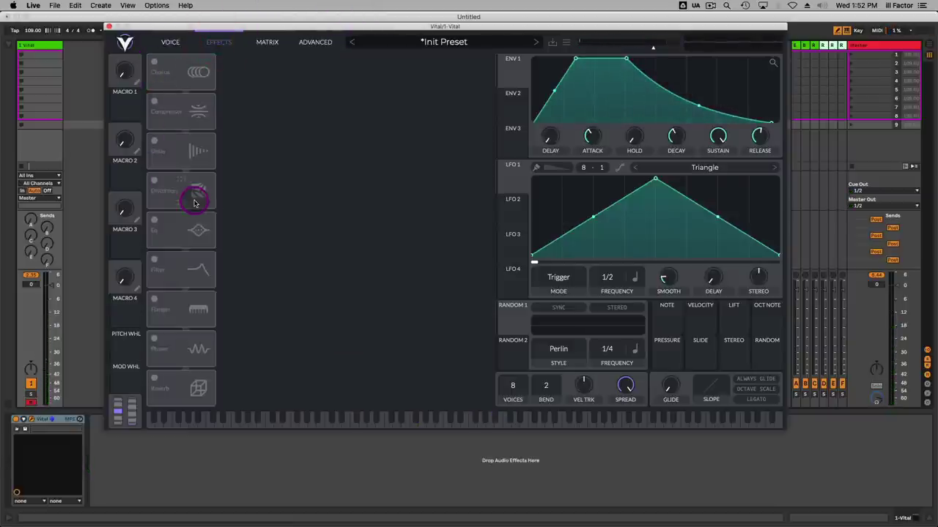
{"action": "left_click", "coordinate": [174, 253]}
{"action": "left_click", "coordinate": [151, 165]}
{"action": "left_click", "coordinate": [150, 362]}
{"action": "left_click", "coordinate": [154, 380]}
{"action": "left_click_drag", "start_coordinate": [479, 88], "coordinate": [474, 67]}
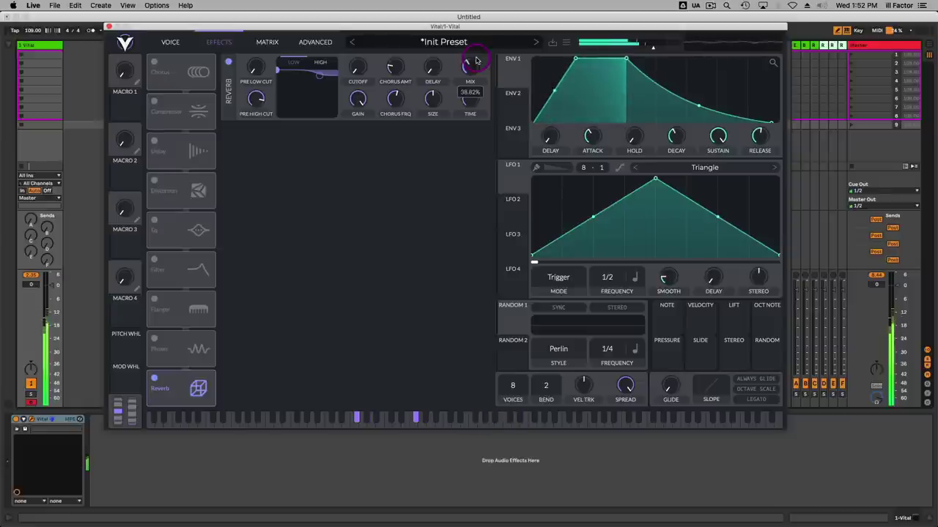
Step: Add a little drive to Filter 1 and sweep its cutoff upward
{"action": "left_click", "coordinate": [170, 42]}
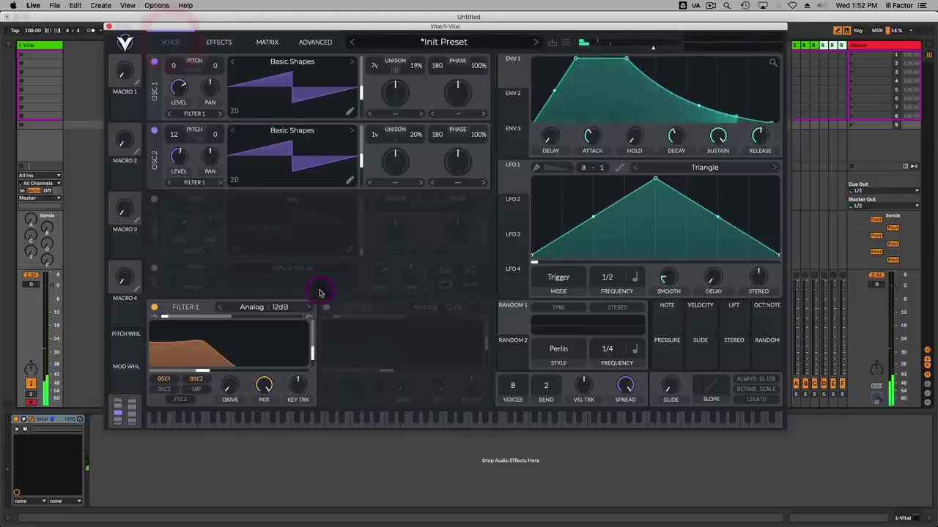
{"action": "left_click", "coordinate": [200, 371]}
{"action": "left_click", "coordinate": [224, 394]}
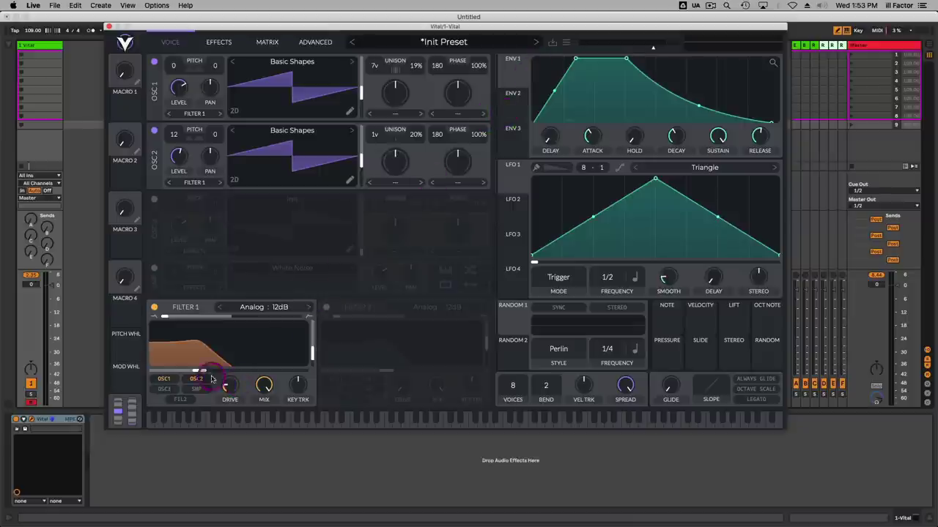
{"action": "left_click_drag", "start_coordinate": [200, 371], "coordinate": [227, 372]}
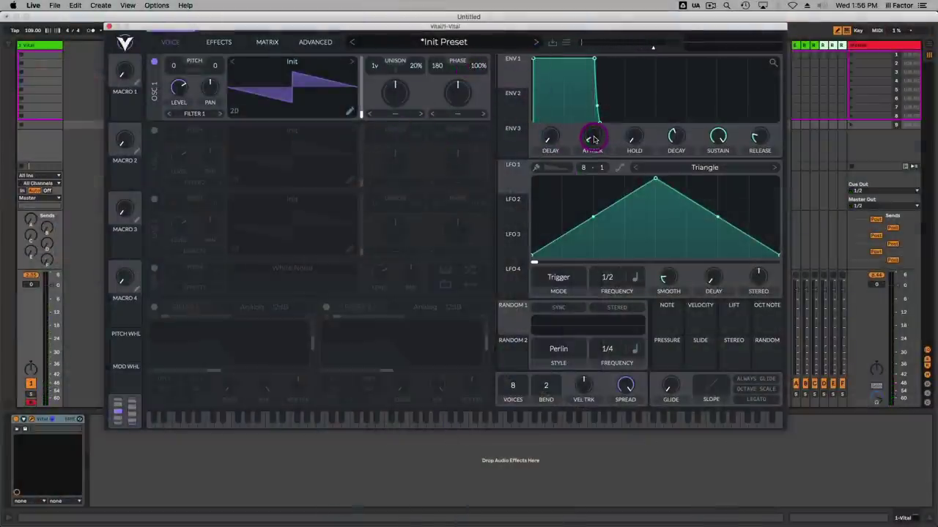
Step: Shorten Envelope 1's decay and lengthen its release for a new sound on the init preset
{"action": "left_click_drag", "start_coordinate": [593, 140], "coordinate": [599, 131]}
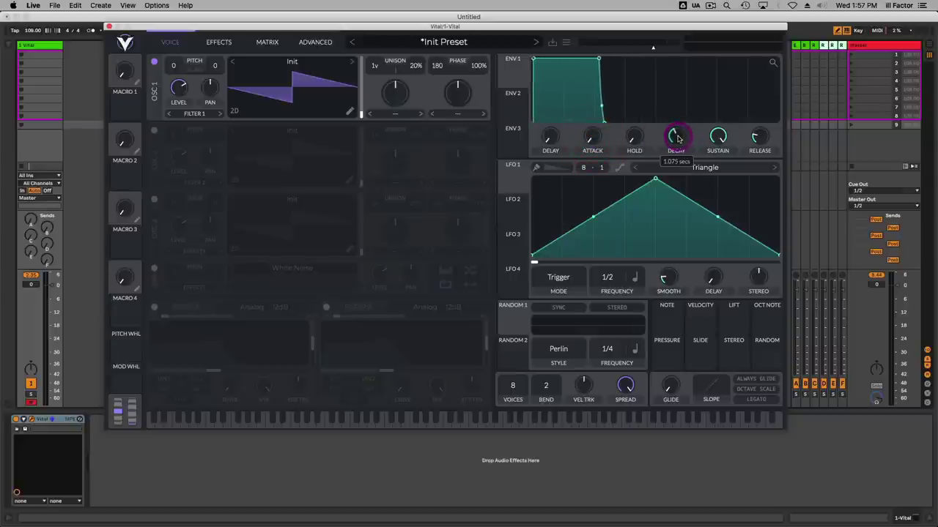
{"action": "left_click_drag", "start_coordinate": [677, 139], "coordinate": [675, 140]}
{"action": "left_click", "coordinate": [757, 137]}
{"action": "left_click_drag", "start_coordinate": [760, 129], "coordinate": [757, 101]}
{"action": "left_click_drag", "start_coordinate": [677, 145], "coordinate": [674, 142]}
Step: Enable Filter 1, modulate its cutoff with Envelope 1 and adjust the modulation amount
{"action": "left_click", "coordinate": [154, 307]}
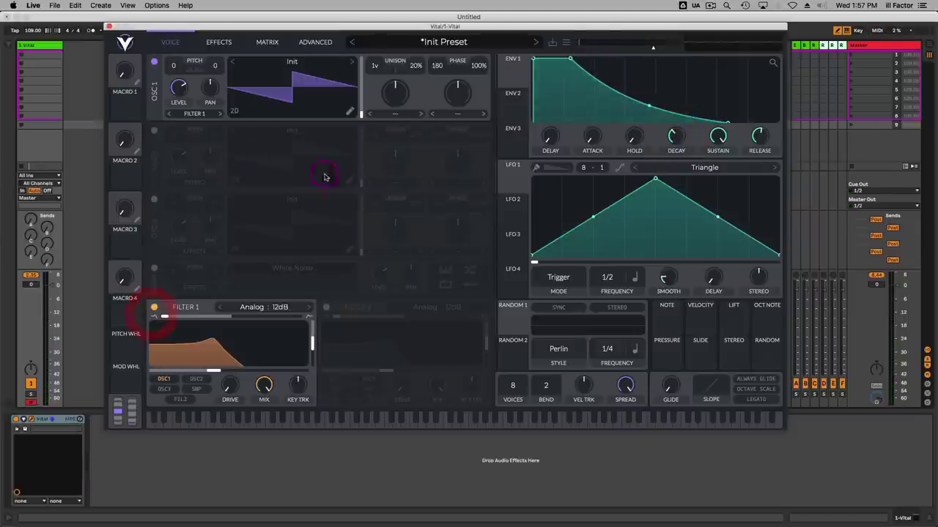
{"action": "left_click", "coordinate": [532, 69]}
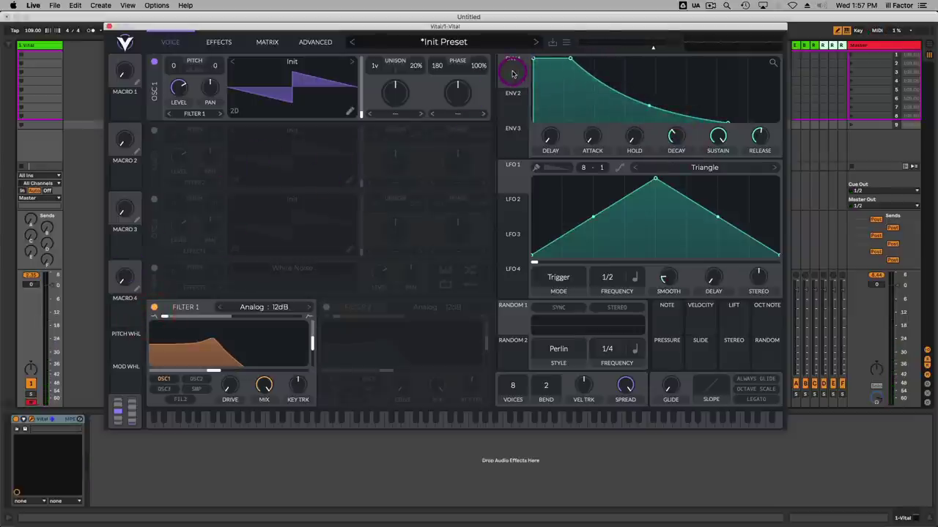
{"action": "left_click_drag", "start_coordinate": [512, 74], "coordinate": [231, 352]}
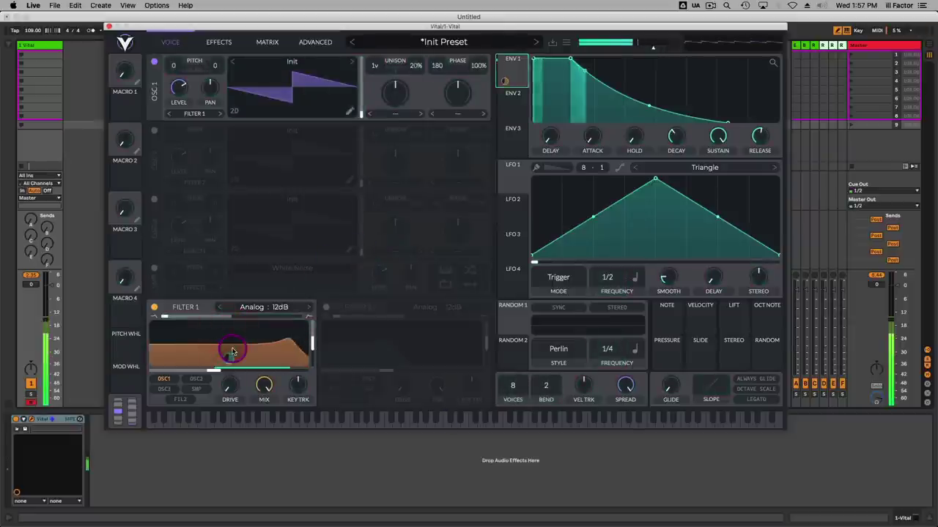
{"action": "left_click_drag", "start_coordinate": [232, 351], "coordinate": [228, 360]}
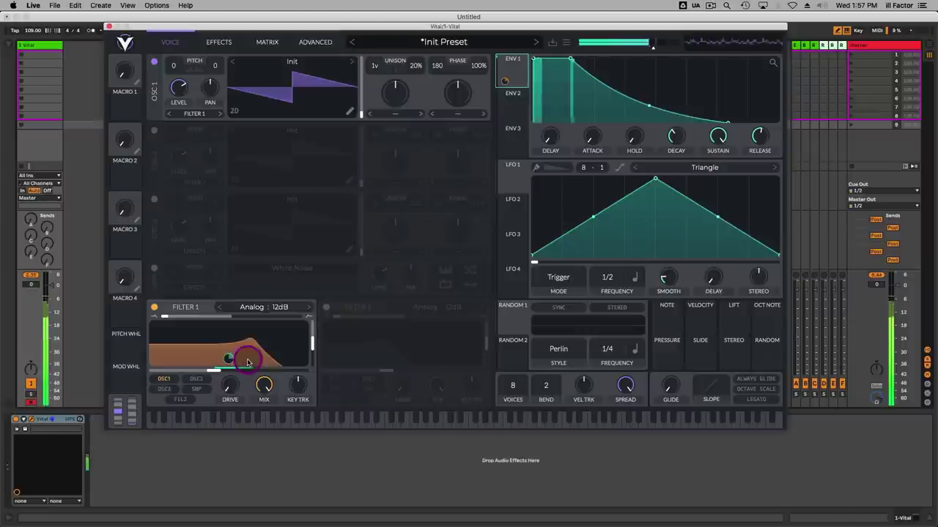
{"action": "mouse_move", "coordinate": [226, 361]}
{"action": "left_click_drag", "start_coordinate": [225, 360], "coordinate": [229, 356]}
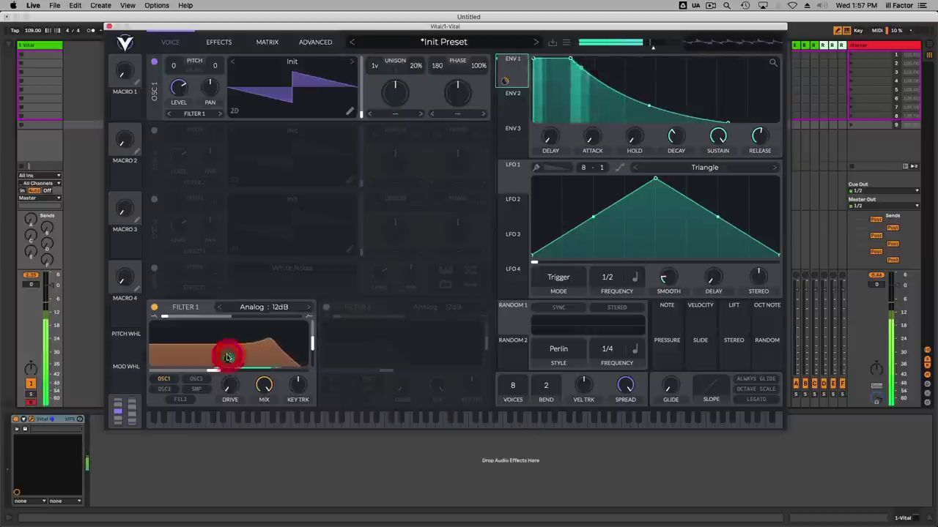
Step: Set oscillator 1's unison to 8 voices with 17% detune
{"action": "left_click", "coordinate": [376, 67]}
{"action": "left_click_drag", "start_coordinate": [380, 59], "coordinate": [381, 46]}
{"action": "left_click", "coordinate": [419, 65]}
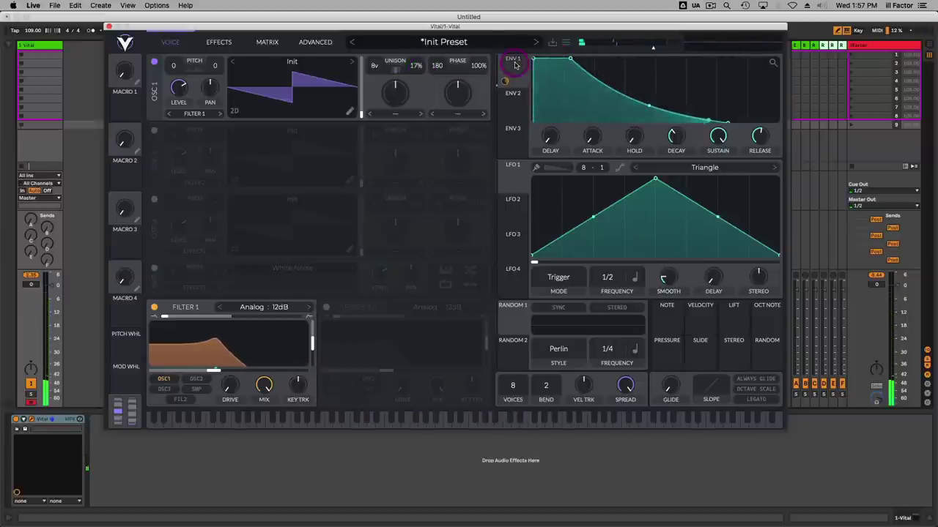
Step: Lengthen Envelope 1's decay to about 1.416 secs and readjust its modulation amount on Filter 1's cutoff
{"action": "left_click_drag", "start_coordinate": [577, 60], "coordinate": [618, 59]}
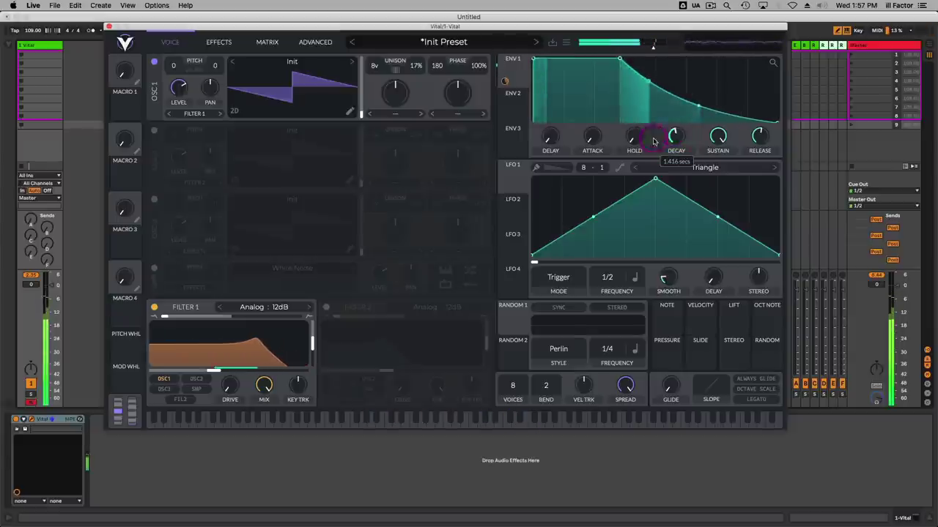
{"action": "left_click_drag", "start_coordinate": [515, 73], "coordinate": [228, 359]}
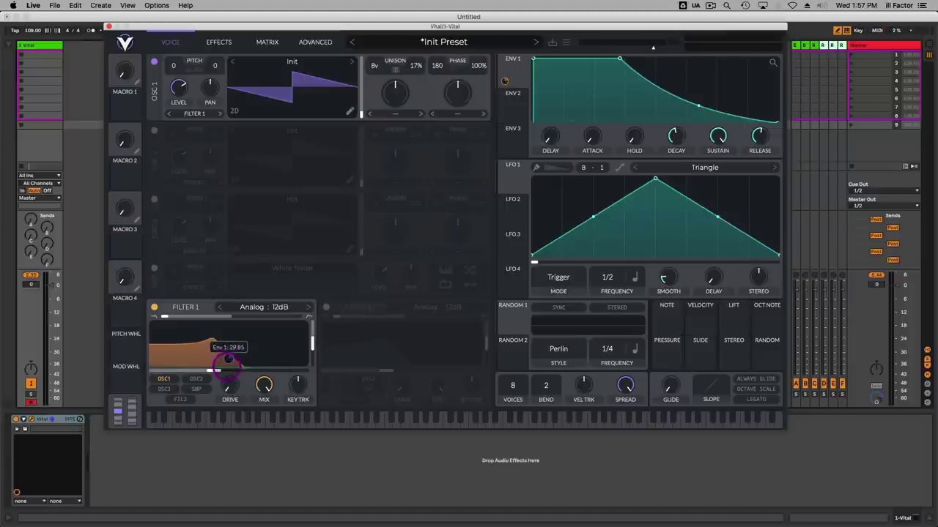
{"action": "left_click_drag", "start_coordinate": [228, 358], "coordinate": [411, 196]}
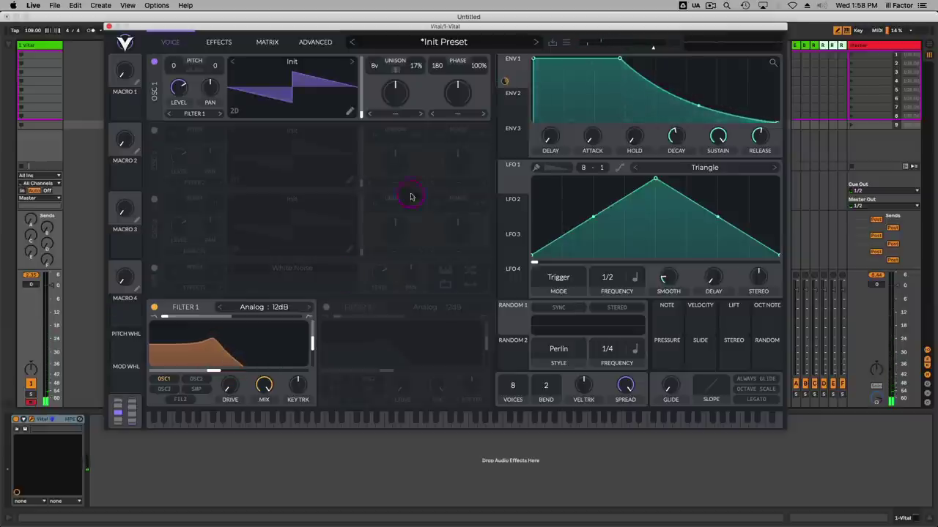
Step: Modulate oscillator 1's level with Envelope 2, giving the envelope zero sustain and a decay of about 0.290 secs
{"action": "left_click", "coordinate": [510, 103]}
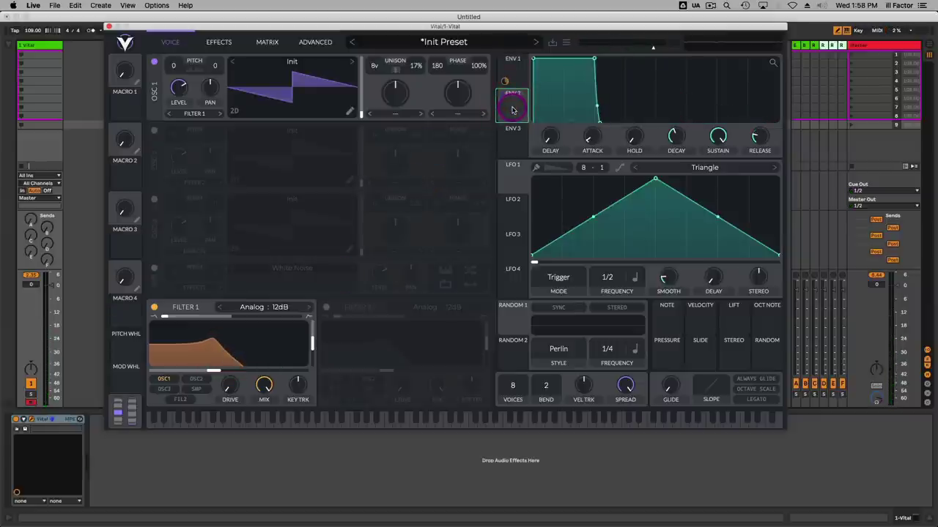
{"action": "left_click_drag", "start_coordinate": [512, 110], "coordinate": [177, 67]}
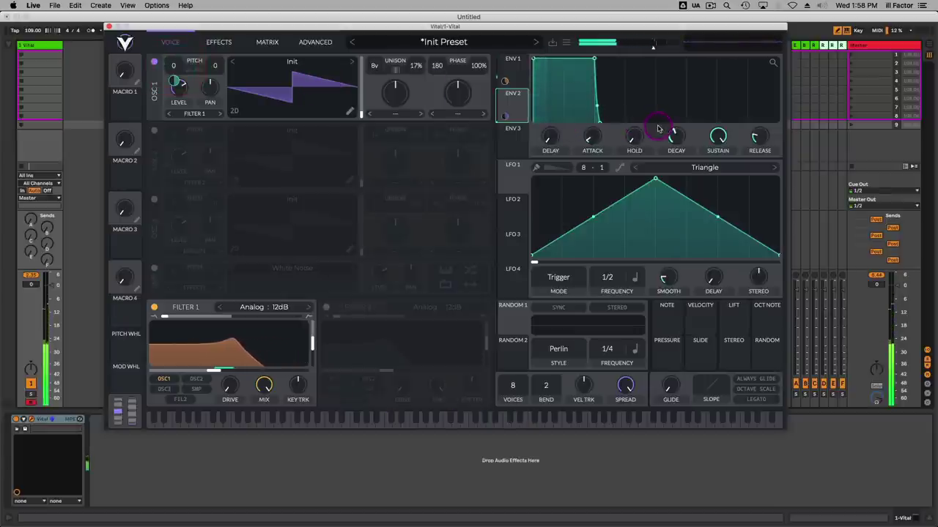
{"action": "left_click_drag", "start_coordinate": [674, 135], "coordinate": [699, 218]}
{"action": "left_click_drag", "start_coordinate": [761, 139], "coordinate": [759, 145]}
{"action": "left_click_drag", "start_coordinate": [678, 149], "coordinate": [676, 144]}
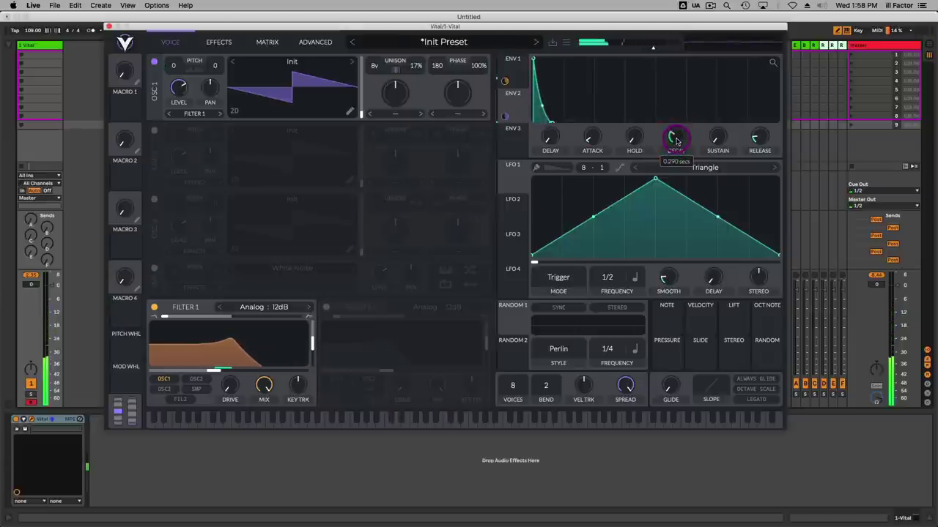
Step: Readjust the amount of Envelope 2's modulation on oscillator 1's level
{"action": "left_click", "coordinate": [155, 63]}
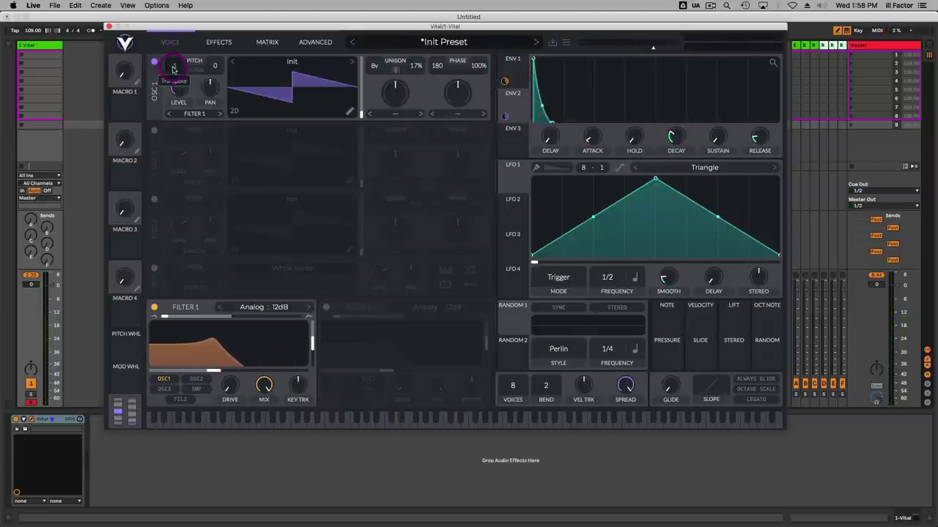
{"action": "left_click_drag", "start_coordinate": [171, 67], "coordinate": [178, 81]}
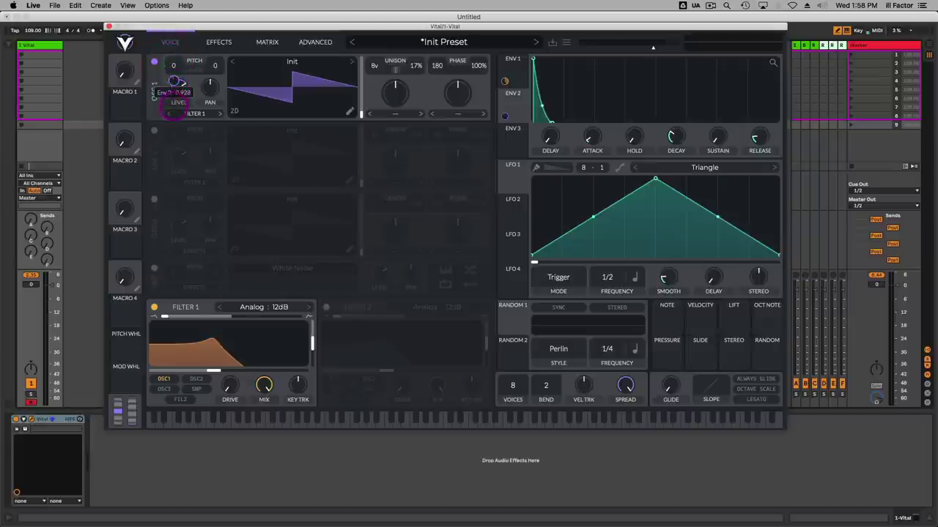
{"action": "left_click", "coordinate": [177, 82]}
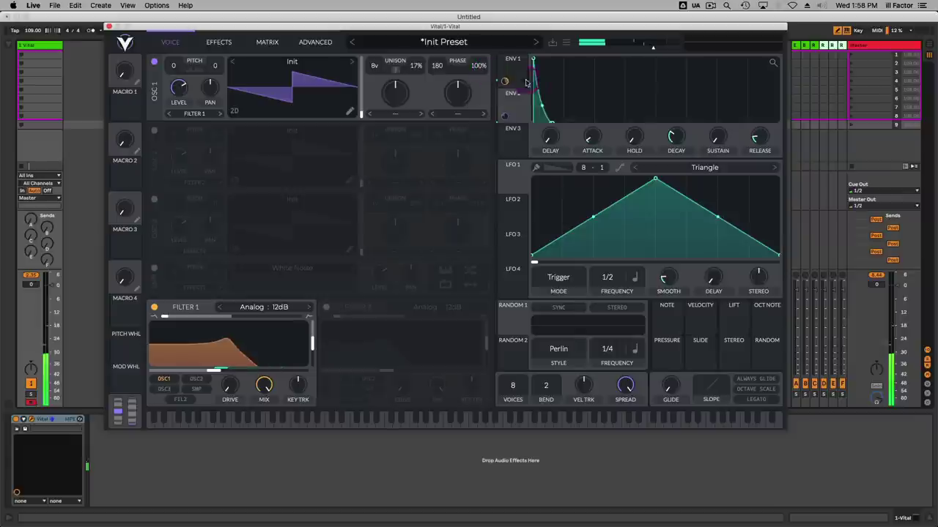
{"action": "left_click_drag", "start_coordinate": [504, 110], "coordinate": [174, 82]}
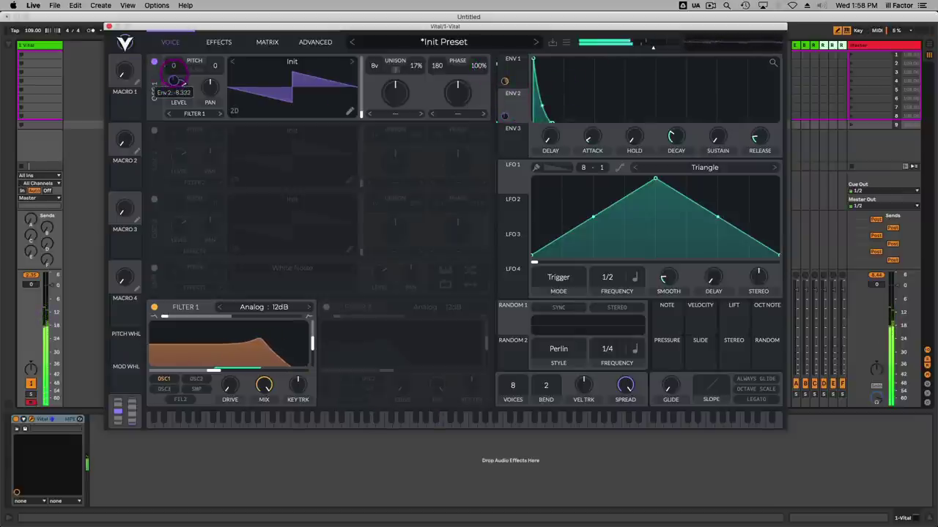
{"action": "left_click", "coordinate": [173, 80]}
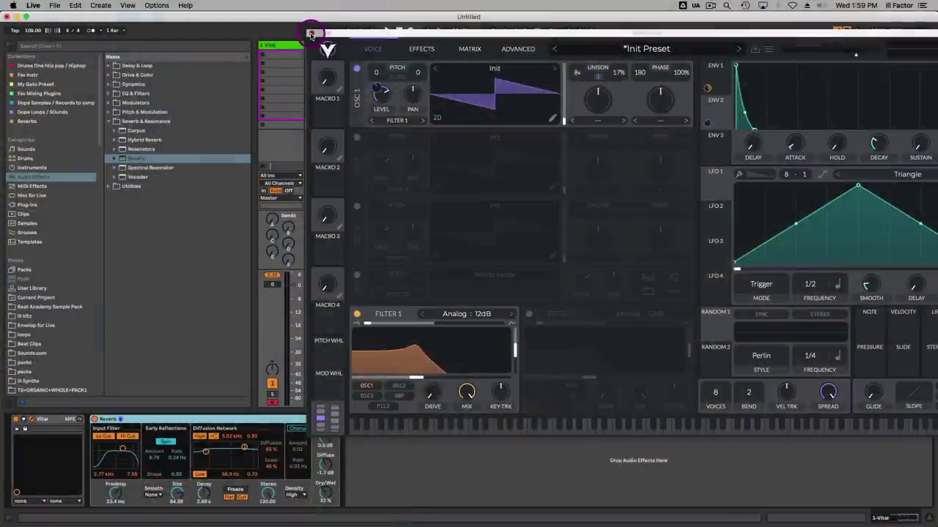
Step: Close the Vital window and set the Reverb's Decay to 8.96 s and its Dry/Wet to 83%
{"action": "left_click", "coordinate": [311, 34]}
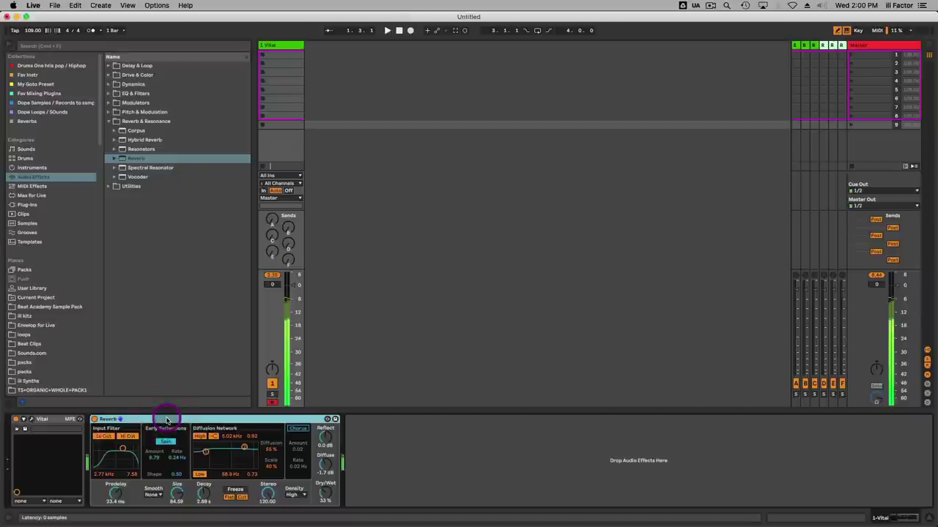
{"action": "left_click_drag", "start_coordinate": [324, 494], "coordinate": [324, 482]}
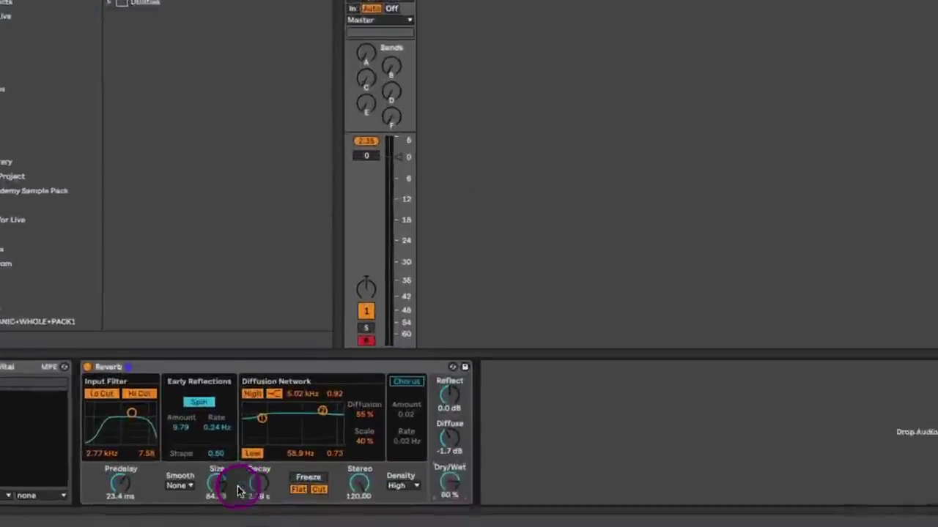
{"action": "left_click_drag", "start_coordinate": [204, 495], "coordinate": [203, 480]}
{"action": "left_click_drag", "start_coordinate": [307, 482], "coordinate": [306, 476]}
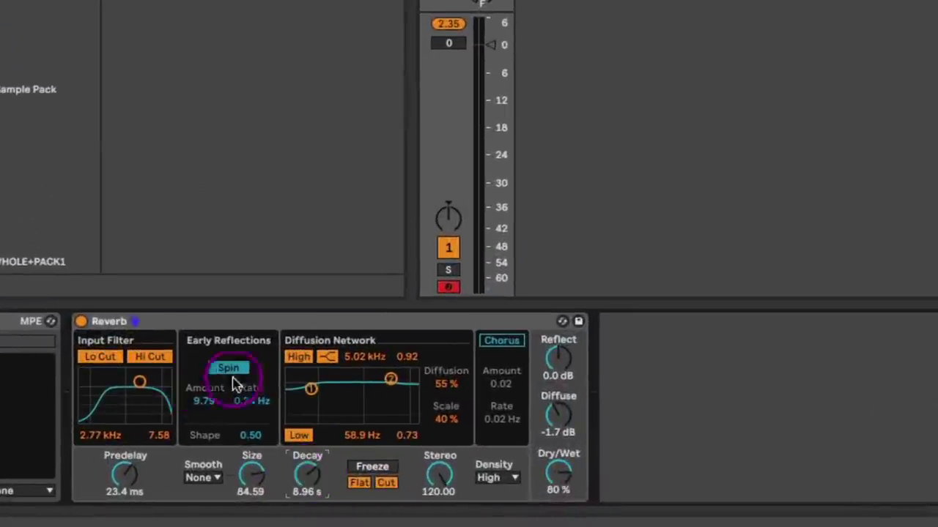
{"action": "left_click_drag", "start_coordinate": [558, 474], "coordinate": [564, 469]}
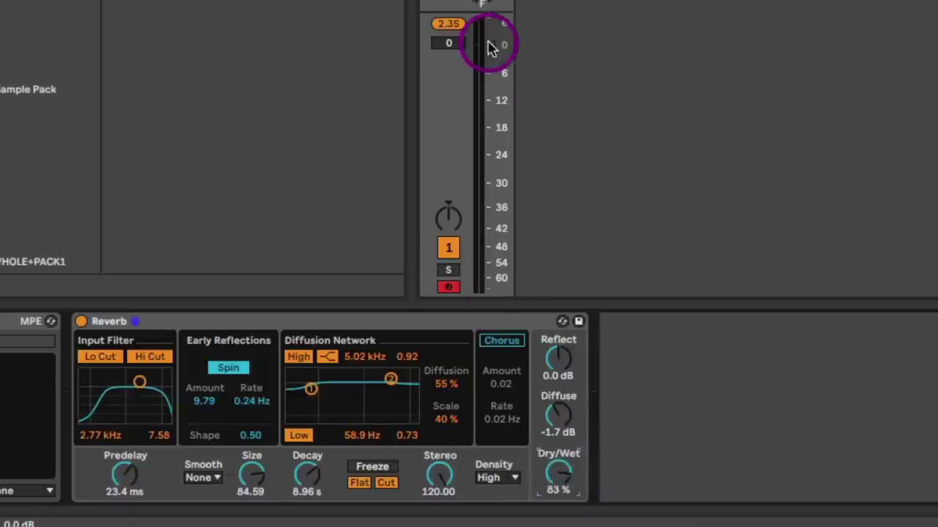
Step: Freeze the Reverb, set its Dry/Wet to 98% and Size to 58.57, and set the Vital track's volume to 0.3 dB
{"action": "left_click_drag", "start_coordinate": [491, 47], "coordinate": [492, 59]}
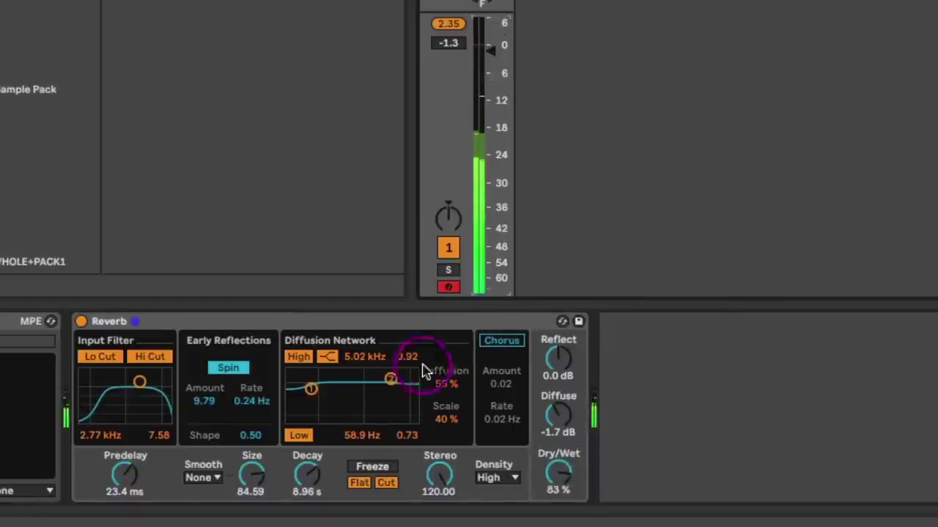
{"action": "left_click", "coordinate": [375, 469]}
{"action": "left_click_drag", "start_coordinate": [561, 471], "coordinate": [561, 436]}
{"action": "left_click_drag", "start_coordinate": [495, 61], "coordinate": [488, 46]}
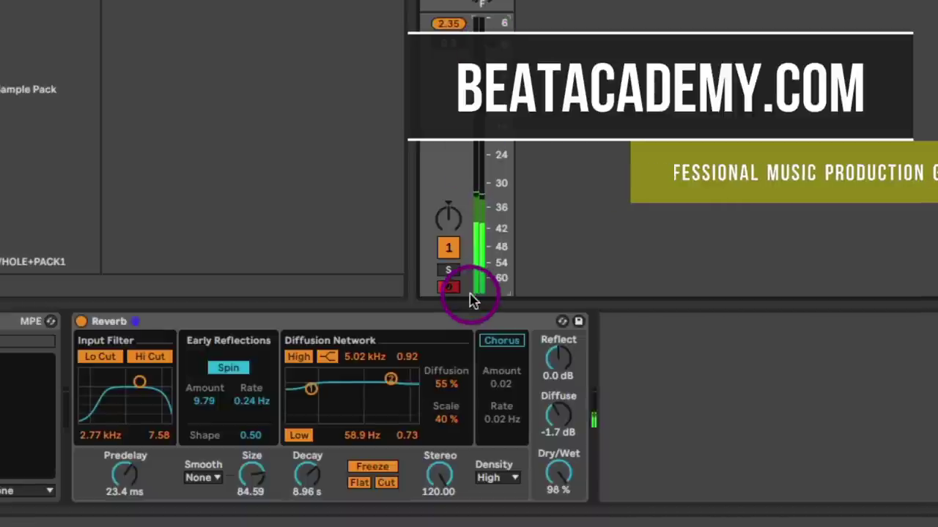
{"action": "left_click", "coordinate": [250, 477]}
{"action": "left_click_drag", "start_coordinate": [250, 477], "coordinate": [250, 459]}
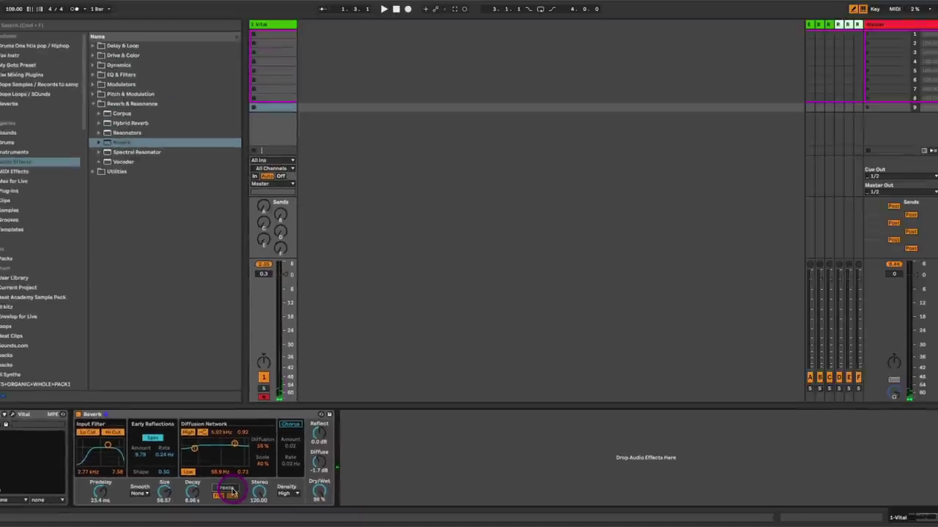
Step: Add a new audio track and set its input source to Resampling
{"action": "key", "text": "super+t"}
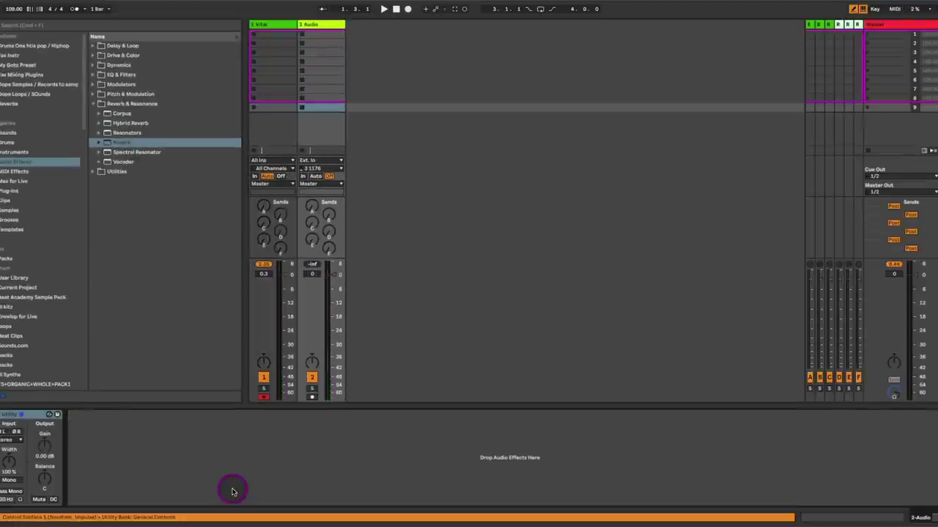
{"action": "left_click", "coordinate": [261, 27]}
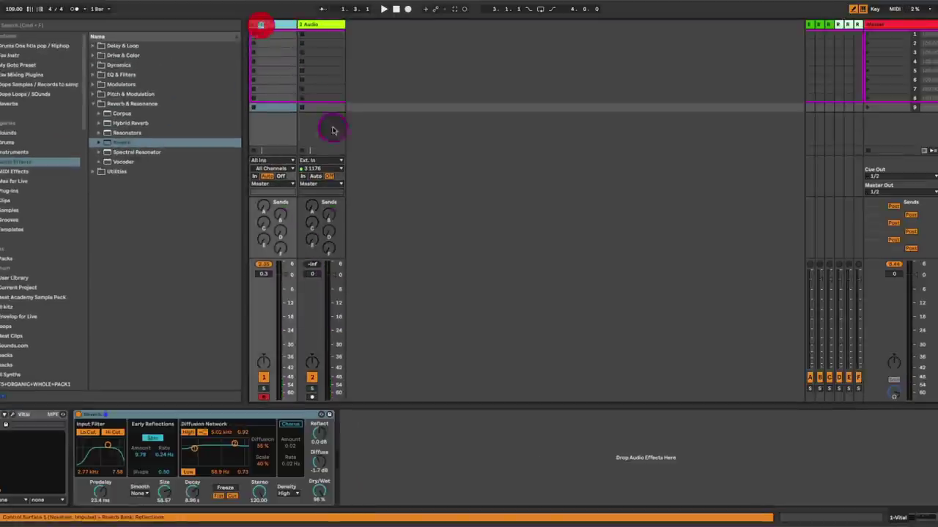
{"action": "left_click", "coordinate": [334, 27]}
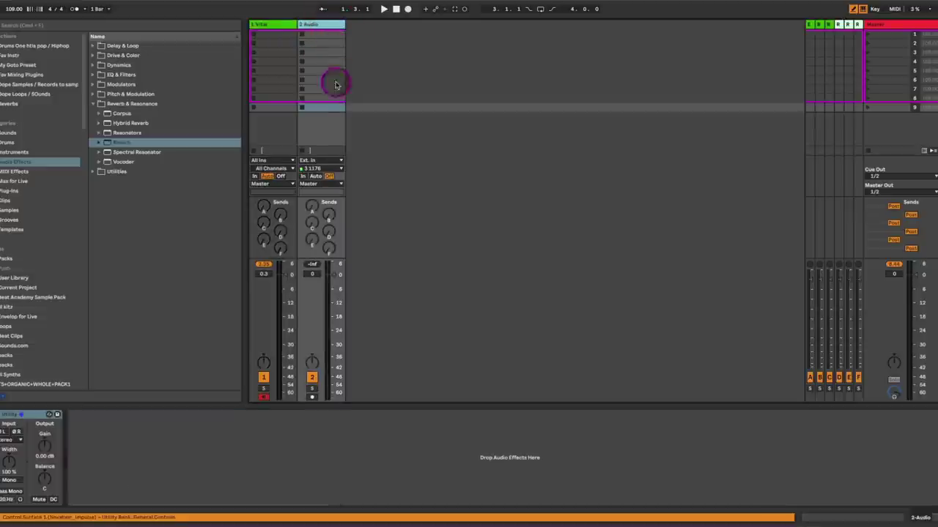
{"action": "left_click", "coordinate": [339, 162]}
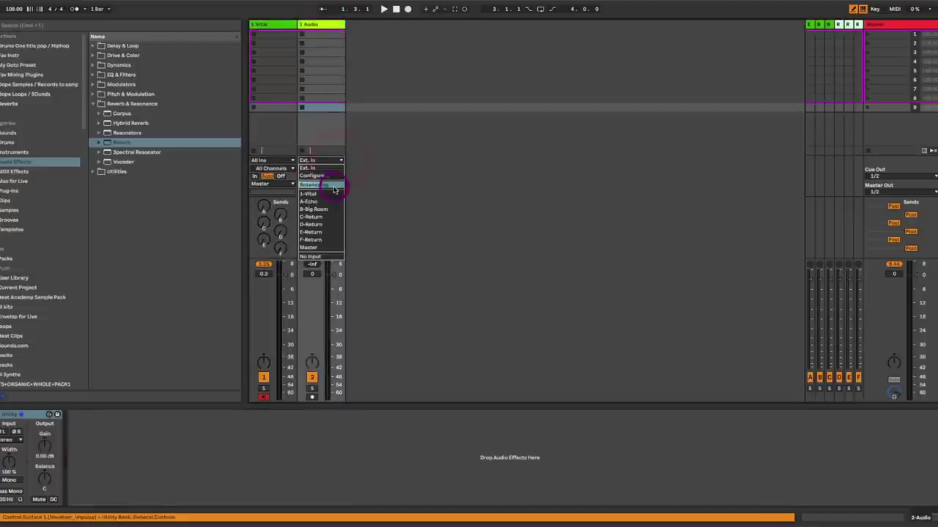
{"action": "left_click", "coordinate": [333, 186]}
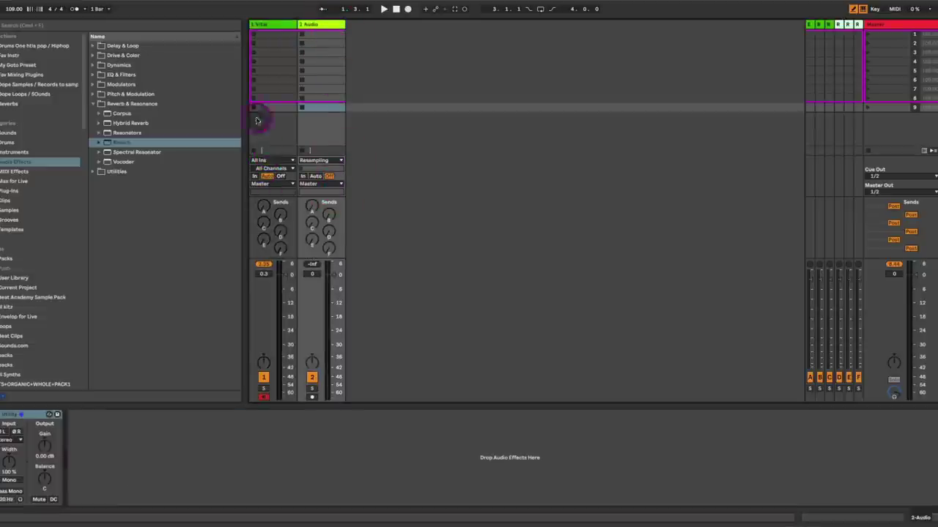
Step: Freeze the Reverb on the Vital track while it sounds and reset the track's volume to 0 dB
{"action": "left_click", "coordinate": [258, 24]}
{"action": "left_click", "coordinate": [273, 202]}
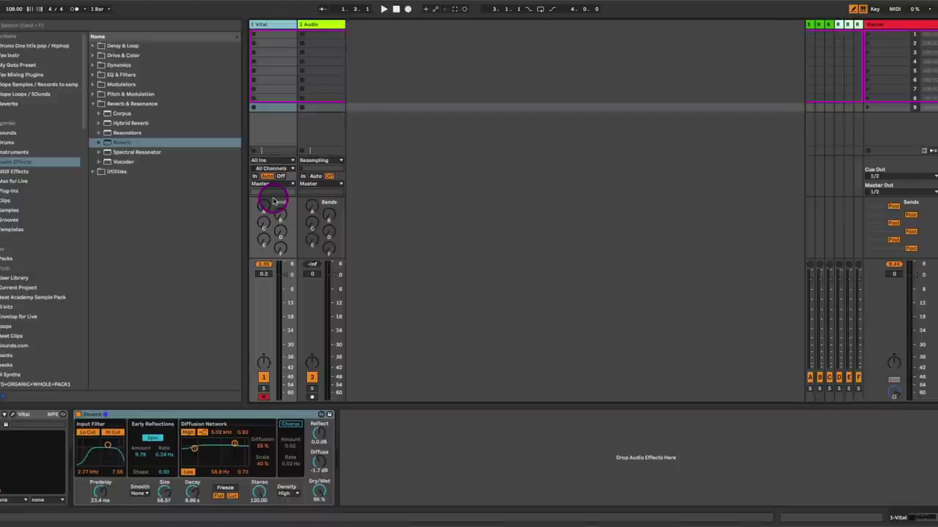
{"action": "left_click", "coordinate": [265, 350]}
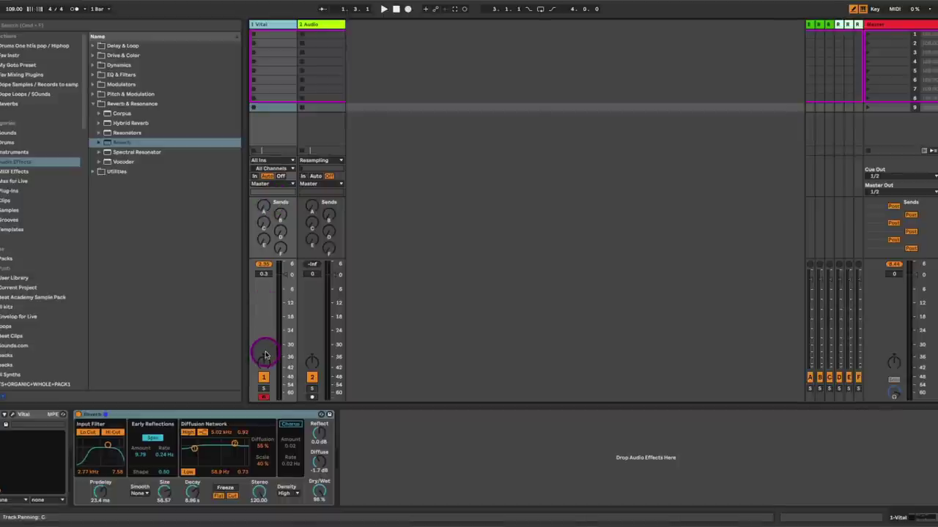
{"action": "left_click", "coordinate": [258, 421]}
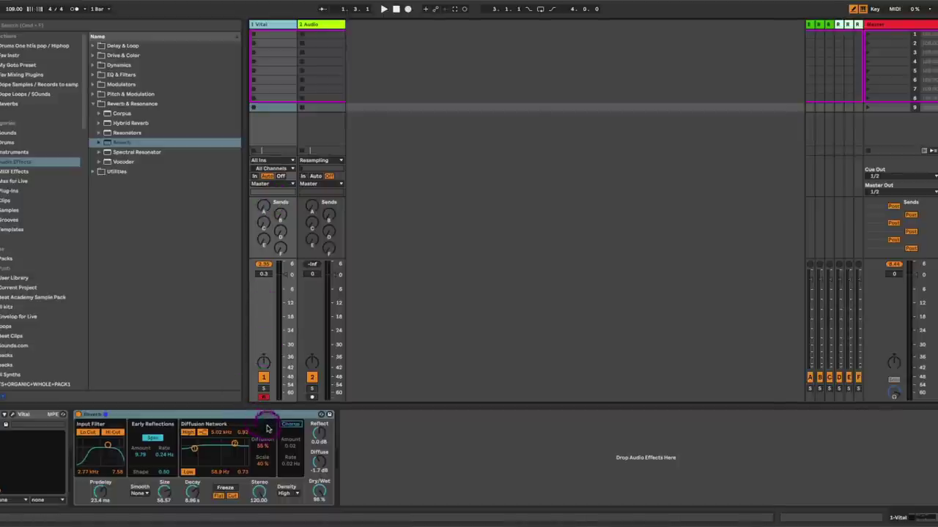
{"action": "left_click", "coordinate": [280, 497]}
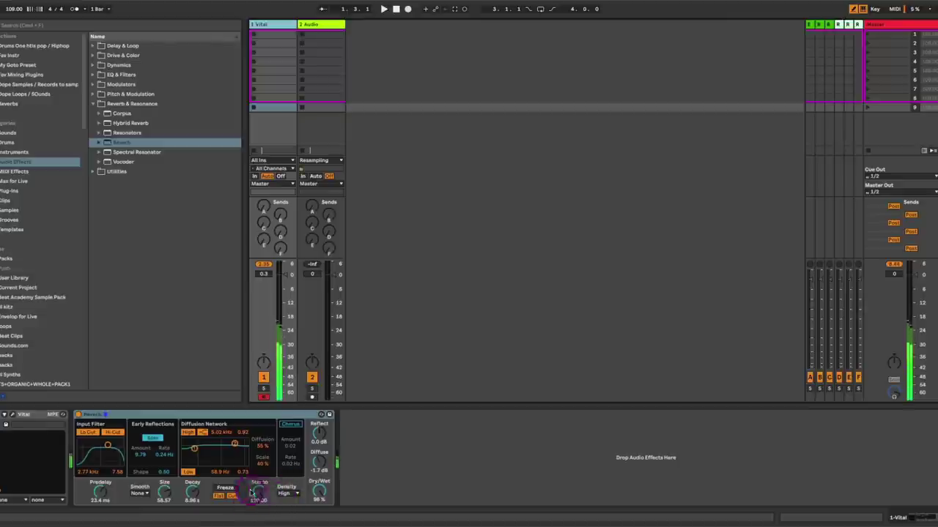
{"action": "left_click", "coordinate": [219, 493]}
{"action": "left_click", "coordinate": [222, 491]}
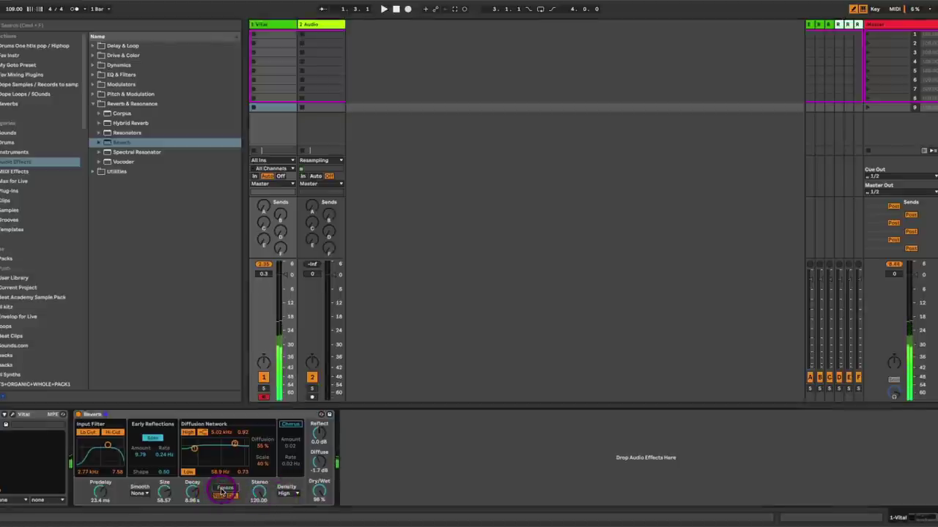
{"action": "double_click", "coordinate": [283, 274]}
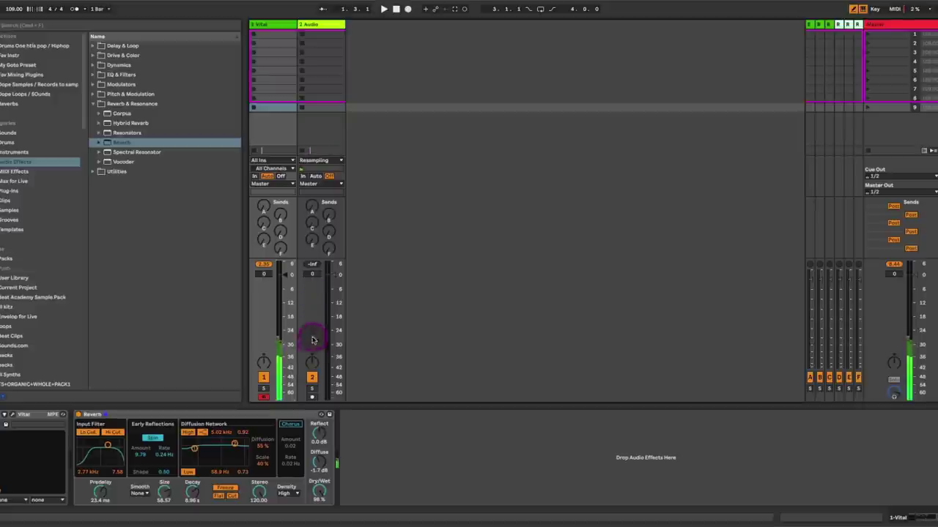
Step: Arm the audio track and record the frozen reverb into its first clip slot
{"action": "left_click", "coordinate": [311, 398]}
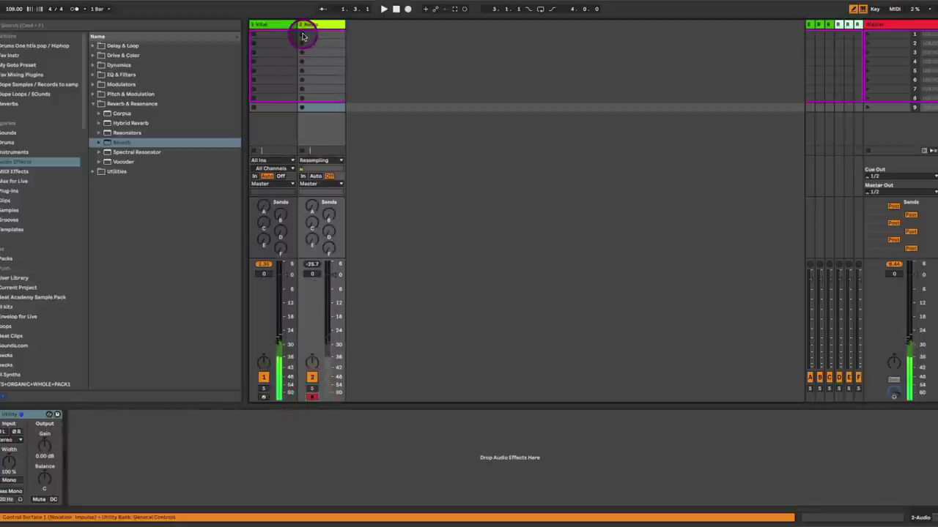
{"action": "left_click", "coordinate": [302, 34]}
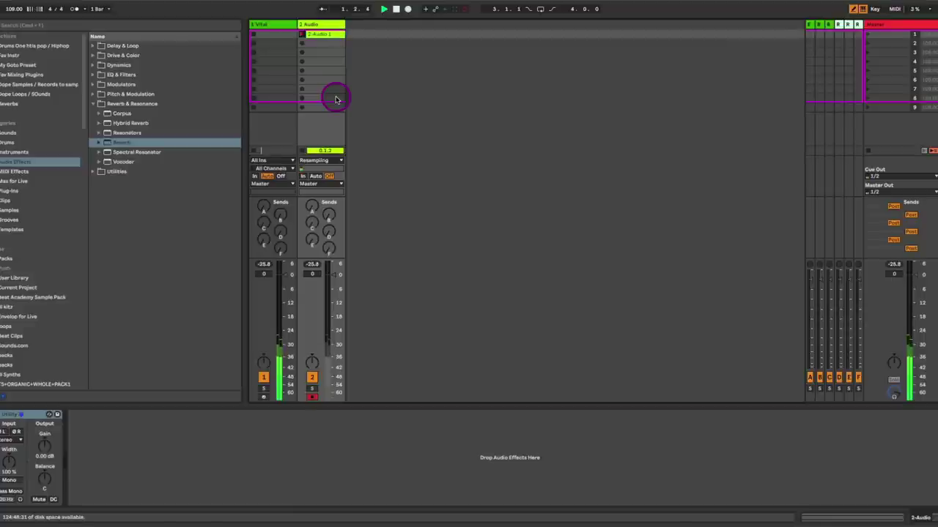
{"action": "left_click", "coordinate": [323, 35]}
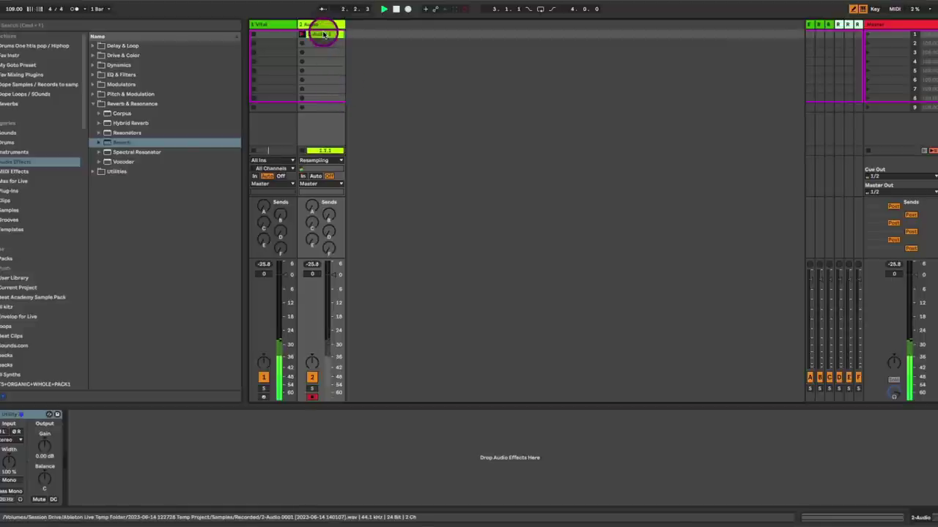
Step: Deactivate the Vital track, play back the recorded clip and lower the audio track's volume to -3.7 dB
{"action": "left_click", "coordinate": [264, 378]}
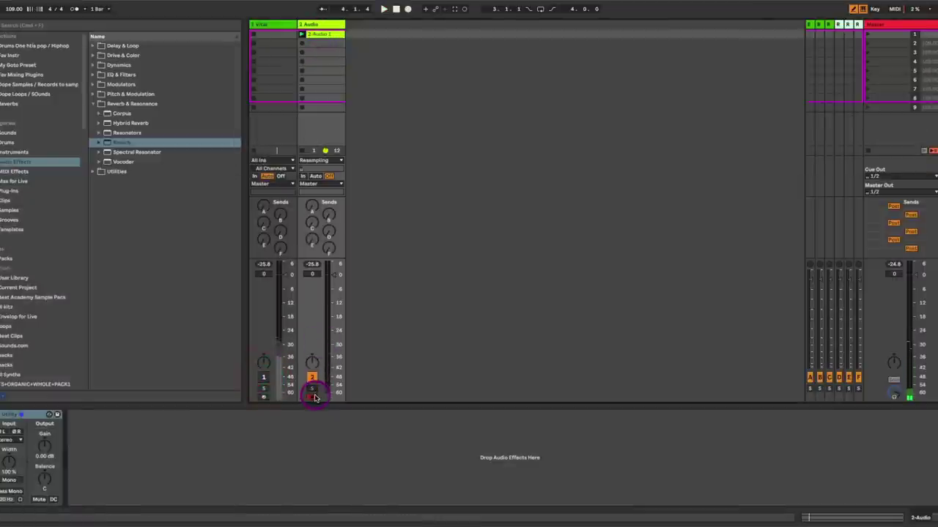
{"action": "left_click", "coordinate": [327, 32]}
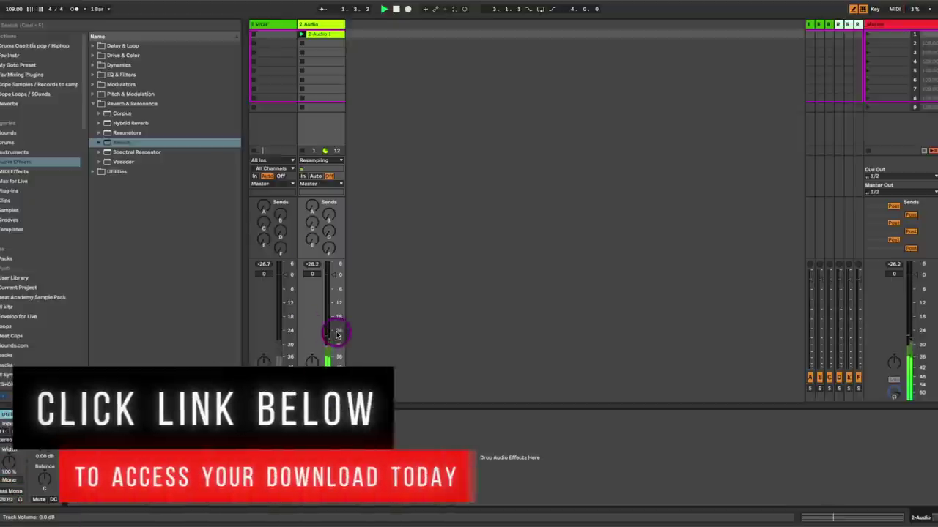
{"action": "left_click_drag", "start_coordinate": [333, 275], "coordinate": [333, 283]}
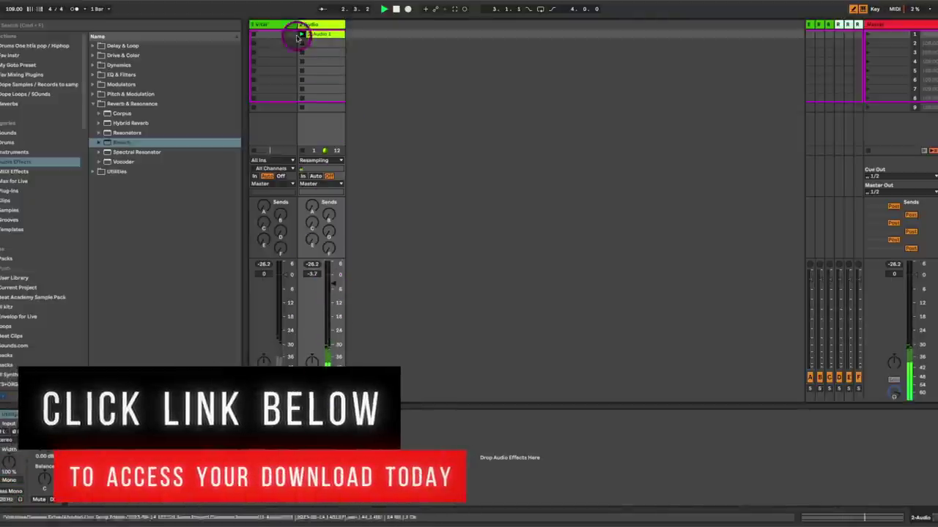
Step: Deactivate the audio track, reactivate the Vital track and turn off its Reverb's Freeze
{"action": "left_click", "coordinate": [312, 377]}
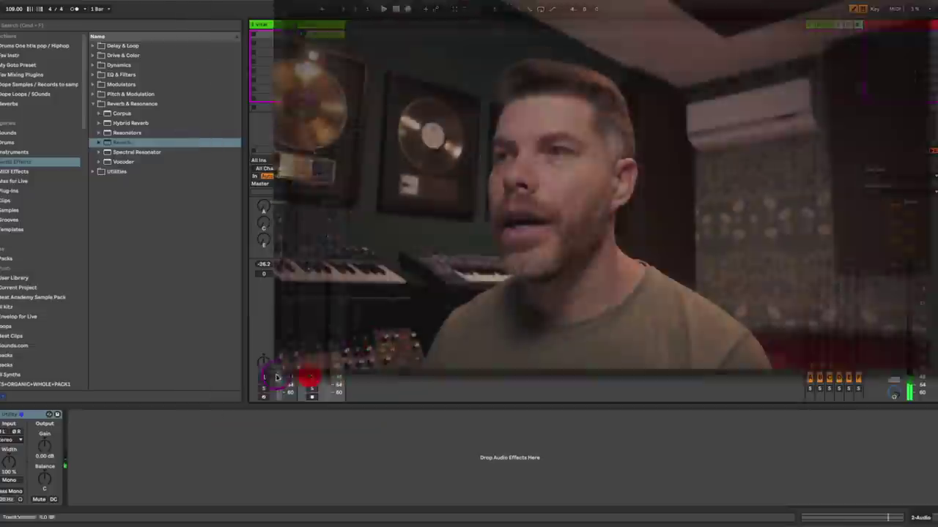
{"action": "left_click", "coordinate": [264, 377]}
{"action": "left_click", "coordinate": [260, 24]}
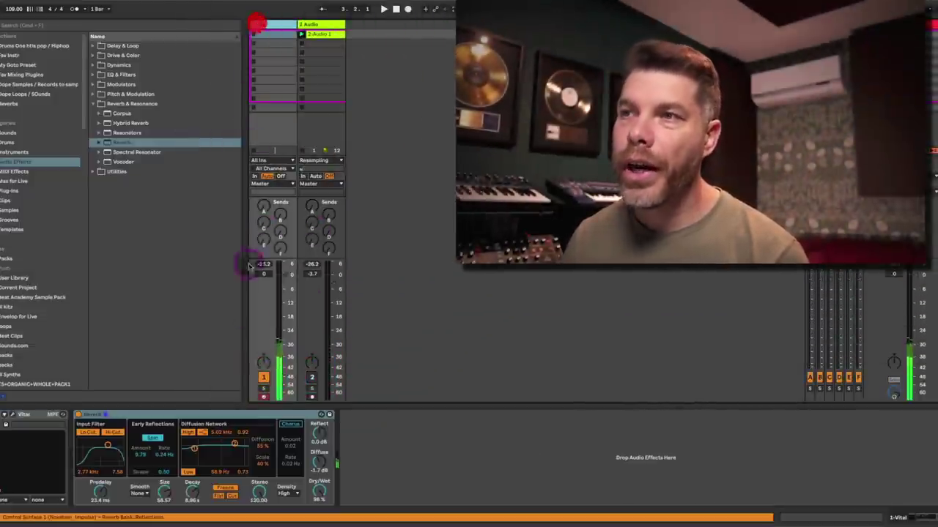
{"action": "left_click", "coordinate": [233, 492]}
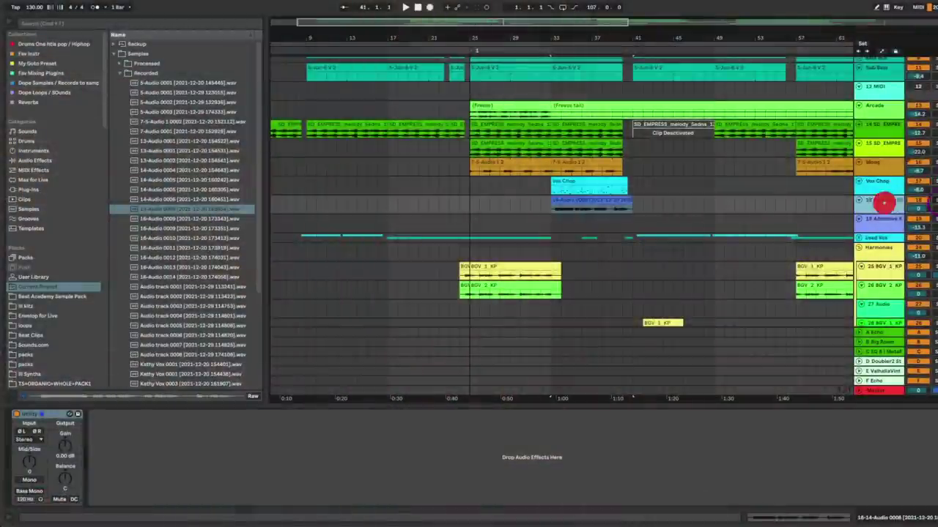
Step: Play the recorded vocal clip from bar 33 and lower its track's volume to -9.5 dB
{"action": "left_click", "coordinate": [547, 212]}
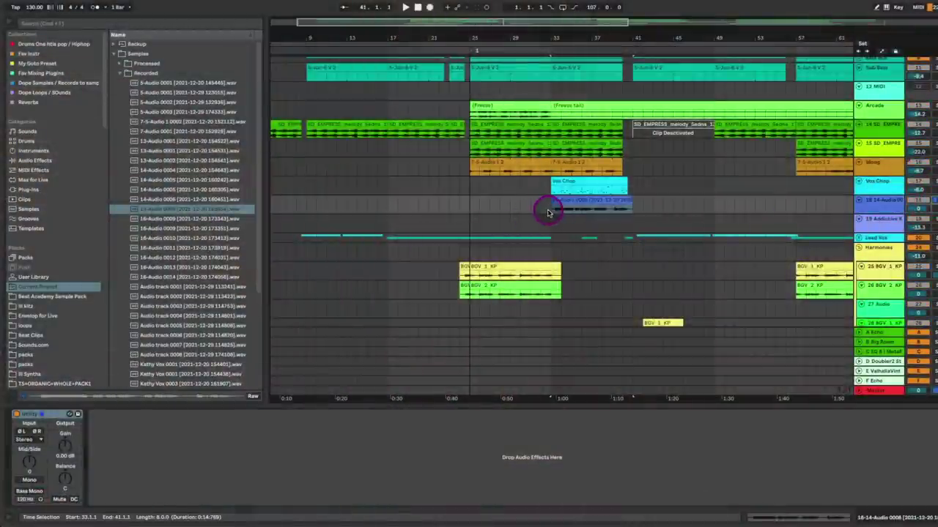
{"action": "key", "text": "plus"}
{"action": "key", "text": "plus"}
{"action": "key", "text": "space"}
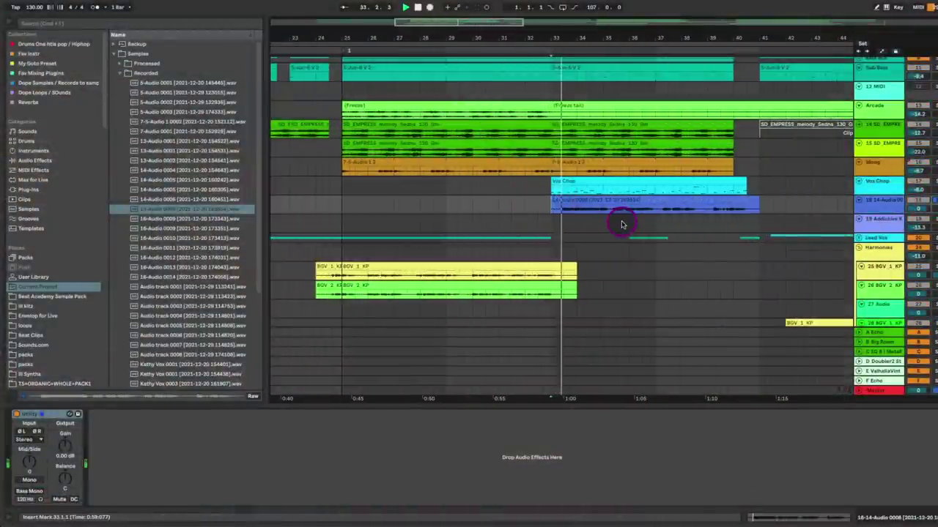
{"action": "left_click_drag", "start_coordinate": [918, 209], "coordinate": [918, 236]}
{"action": "key", "text": "space"}
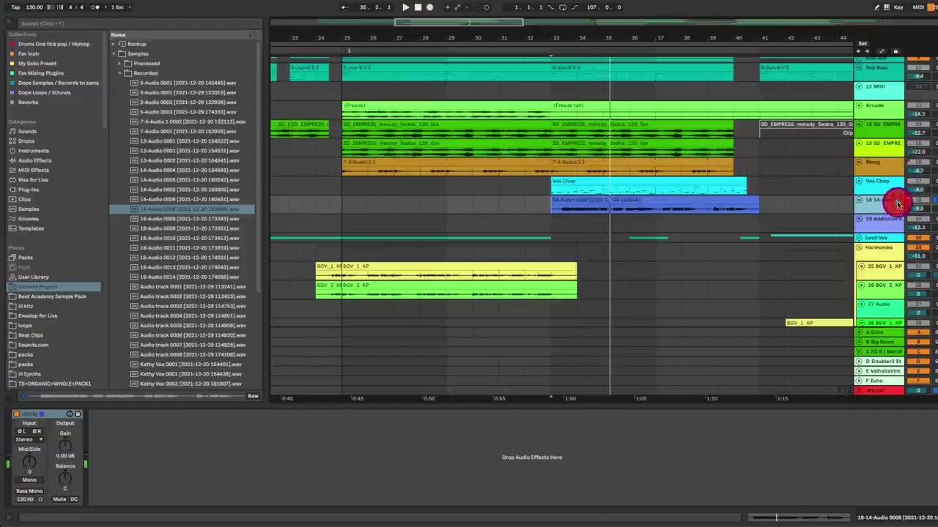
Step: Insert a new MIDI track below the vocal, load the 14-Audio 0008 clip into it as a Simpler and set it to Slice mode
{"action": "key", "text": "super+shift+t"}
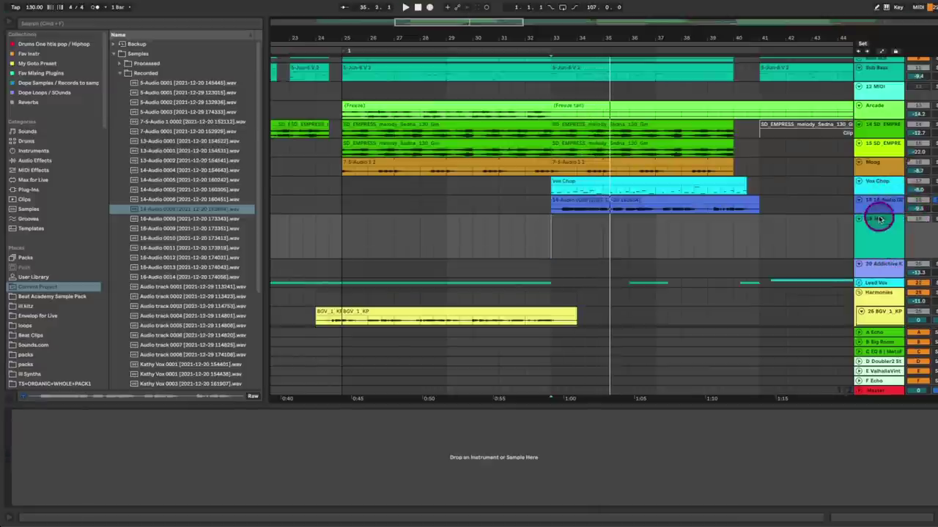
{"action": "left_click", "coordinate": [608, 196]}
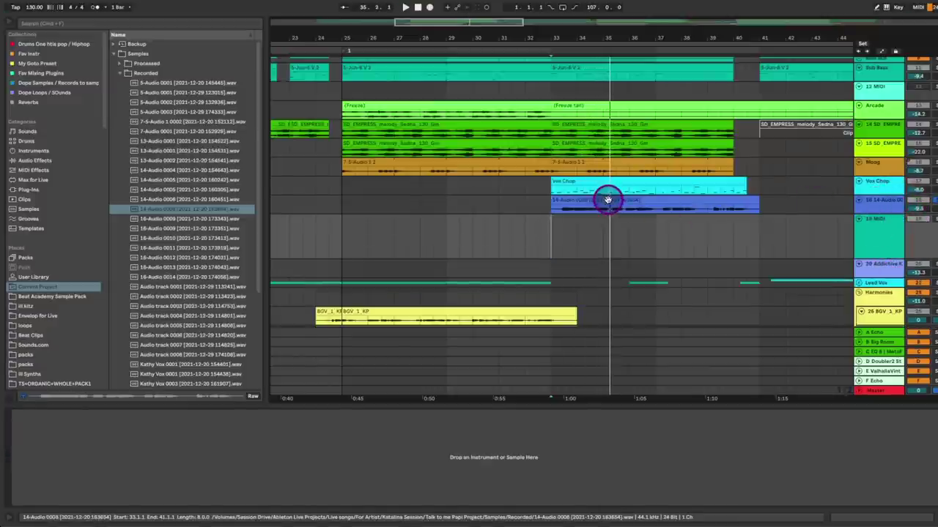
{"action": "left_click", "coordinate": [545, 437]}
{"action": "left_click_drag", "start_coordinate": [546, 436], "coordinate": [546, 437]}
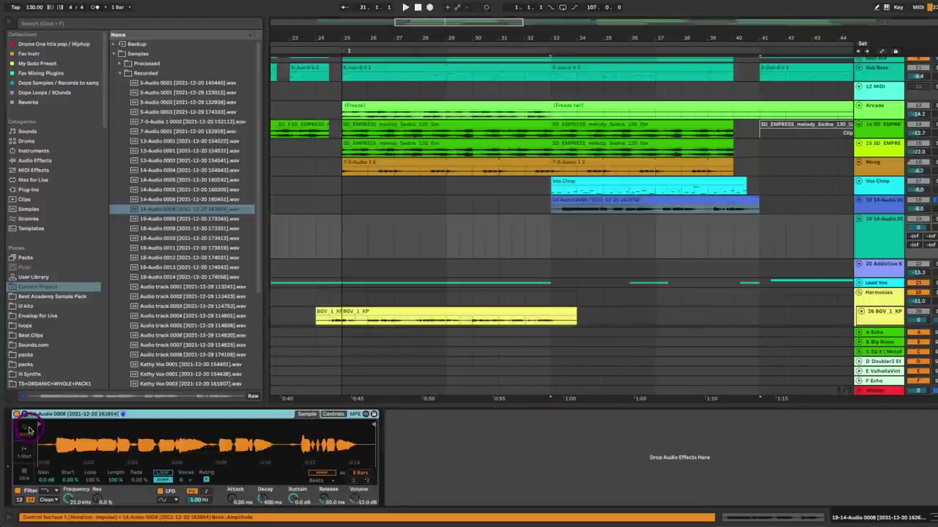
{"action": "left_click", "coordinate": [23, 475]}
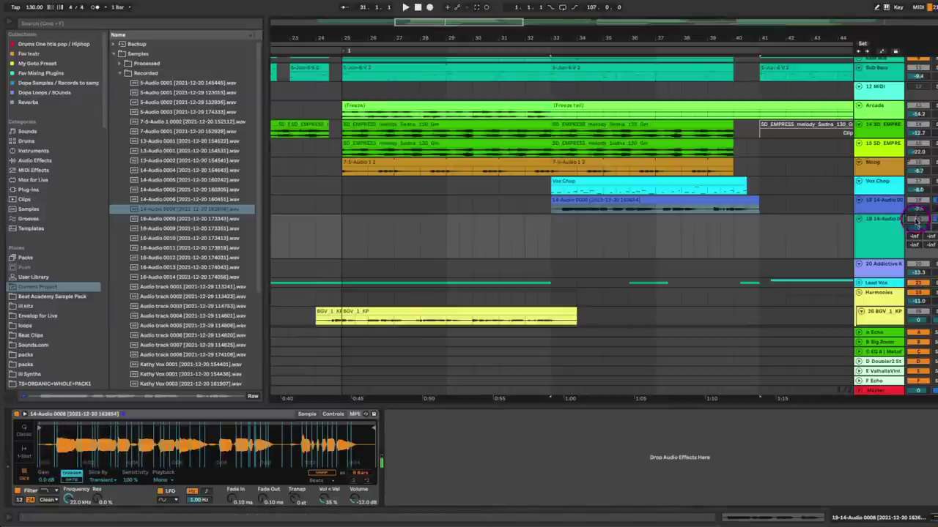
Step: Enlarge the existing Vox Chop track and play back its MIDI clip
{"action": "left_click", "coordinate": [872, 245]}
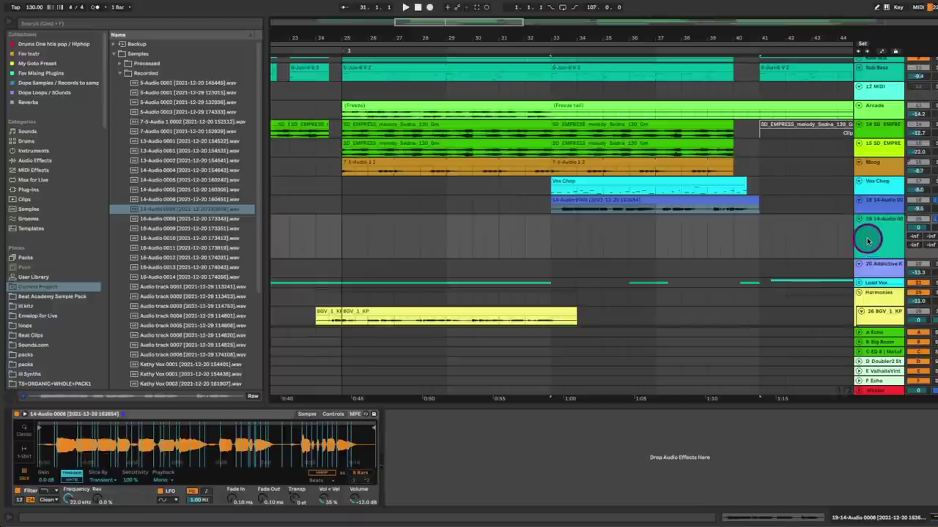
{"action": "left_click", "coordinate": [924, 214]}
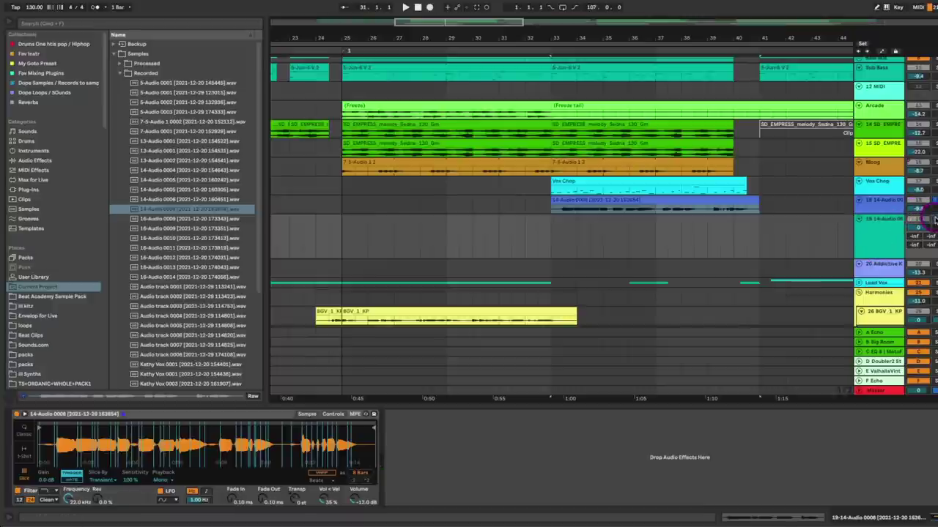
{"action": "left_click", "coordinate": [935, 218]}
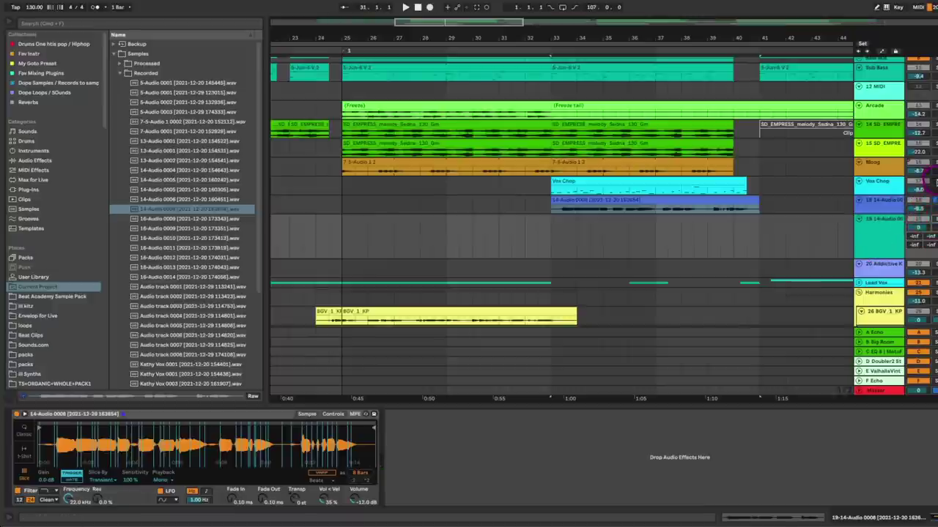
{"action": "left_click", "coordinate": [879, 184]}
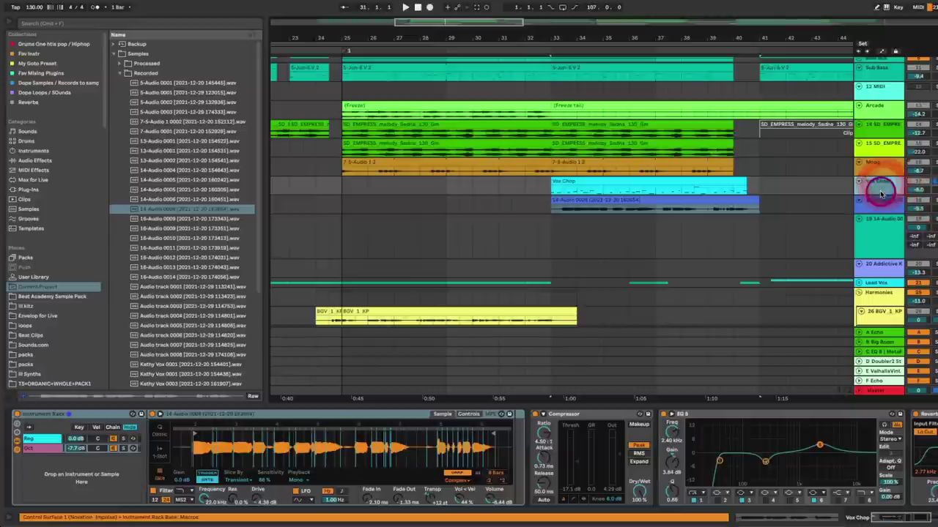
{"action": "left_click_drag", "start_coordinate": [879, 196], "coordinate": [881, 247]}
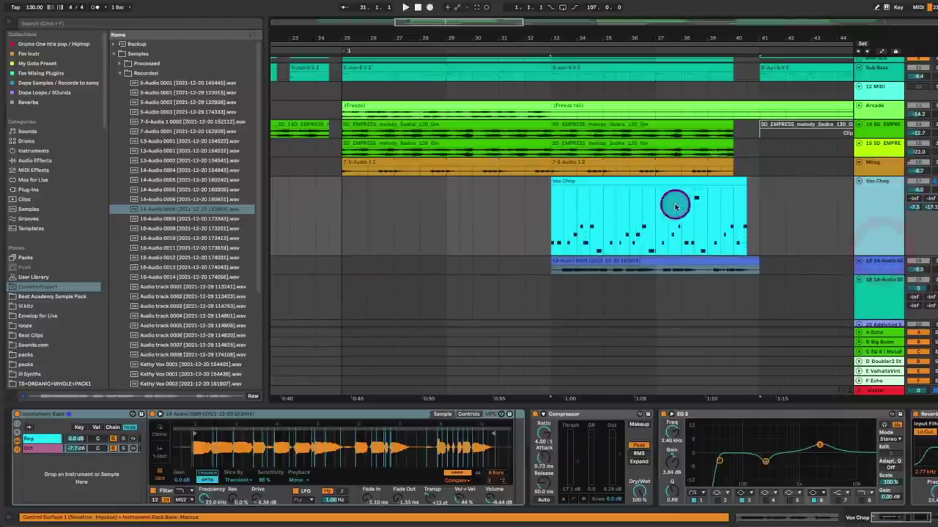
{"action": "double_click", "coordinate": [628, 181]}
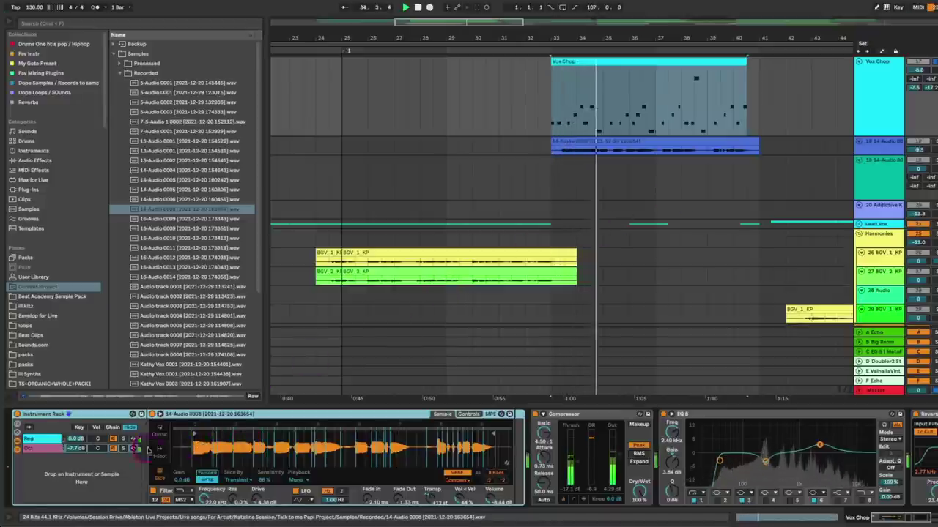
{"action": "key", "text": "space"}
Step: Compare the Vox Chop rack with and without its Oct chain and set the Oct chain's volume to -9.0 dB
{"action": "left_click", "coordinate": [113, 448]}
{"action": "left_click", "coordinate": [83, 438]}
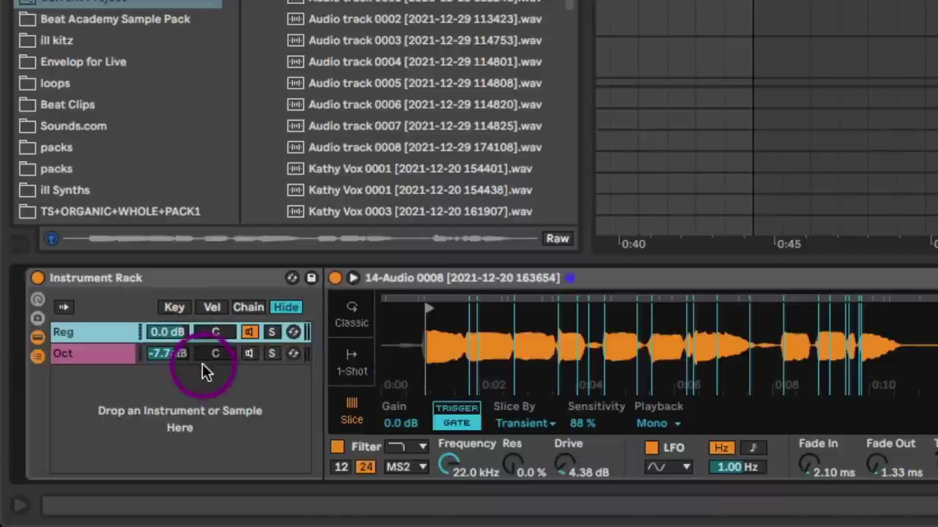
{"action": "left_click", "coordinate": [96, 349]}
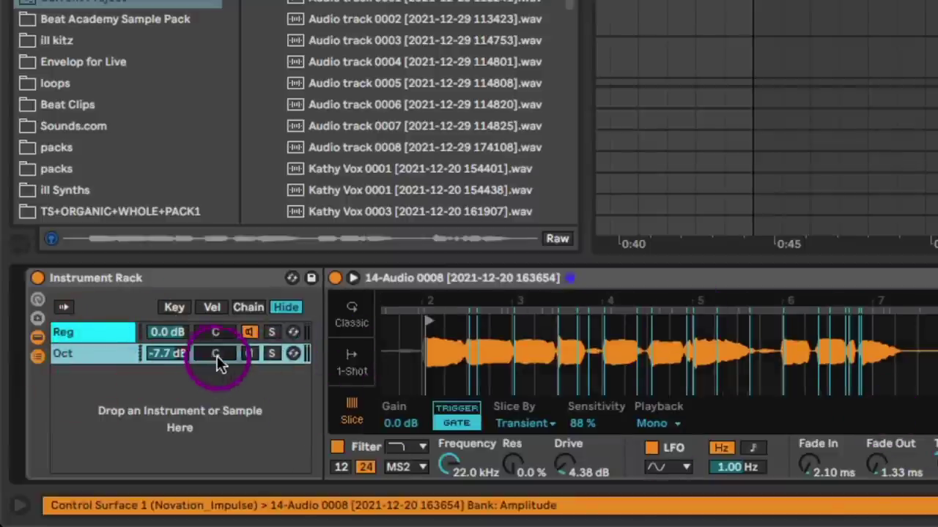
{"action": "left_click", "coordinate": [248, 354]}
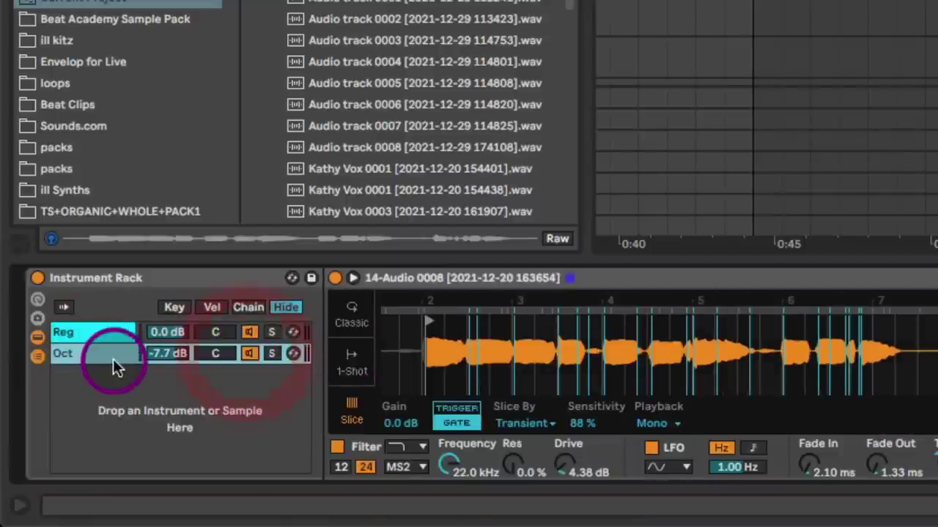
{"action": "mouse_move", "coordinate": [163, 351]}
{"action": "left_mouse_down"}
{"action": "mouse_move", "coordinate": [164, 363]}
{"action": "mouse_move", "coordinate": [167, 353]}
{"action": "left_mouse_up"}
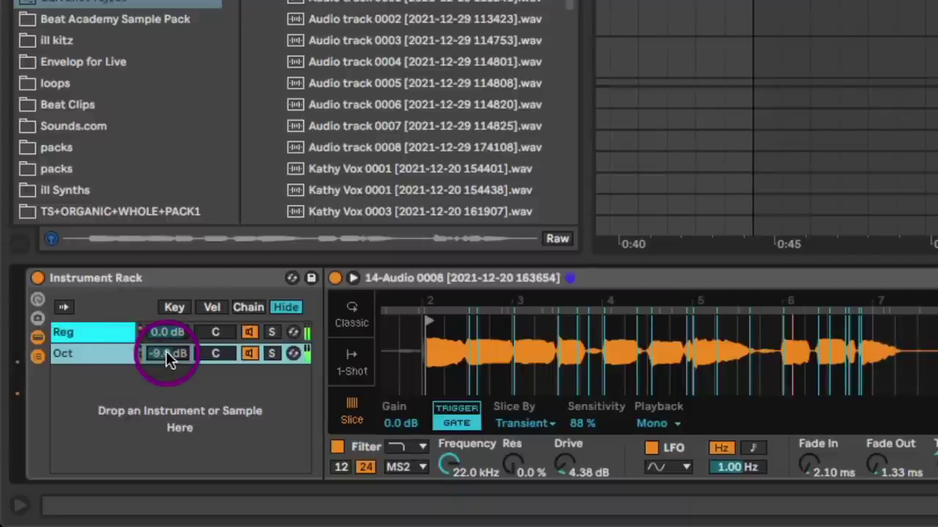
Step: Review the Reg chain's Simpler and the effects following the rack, including the Reverb and the Kickstart plug-in window
{"action": "left_click", "coordinate": [105, 332]}
{"action": "left_click", "coordinate": [98, 329]}
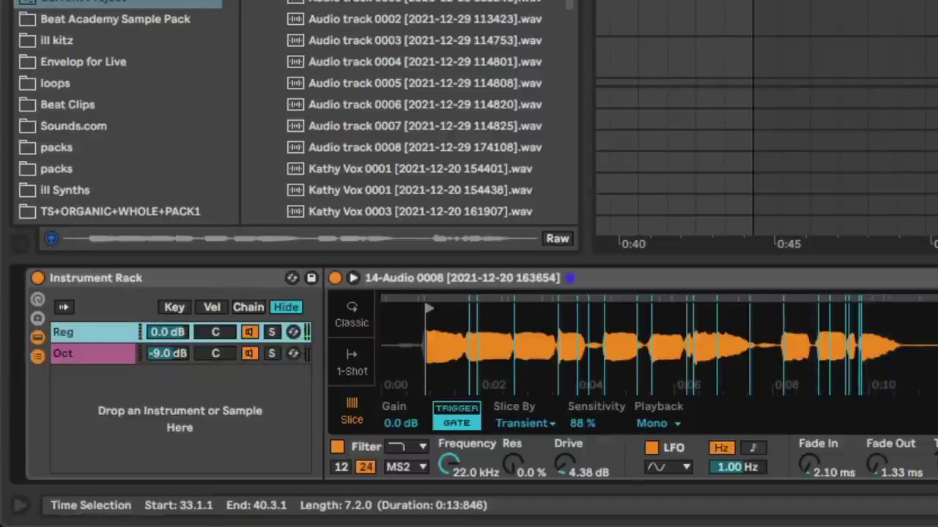
{"action": "left_click_drag", "start_coordinate": [937, 339], "coordinate": [706, 322]}
{"action": "left_click", "coordinate": [706, 320]}
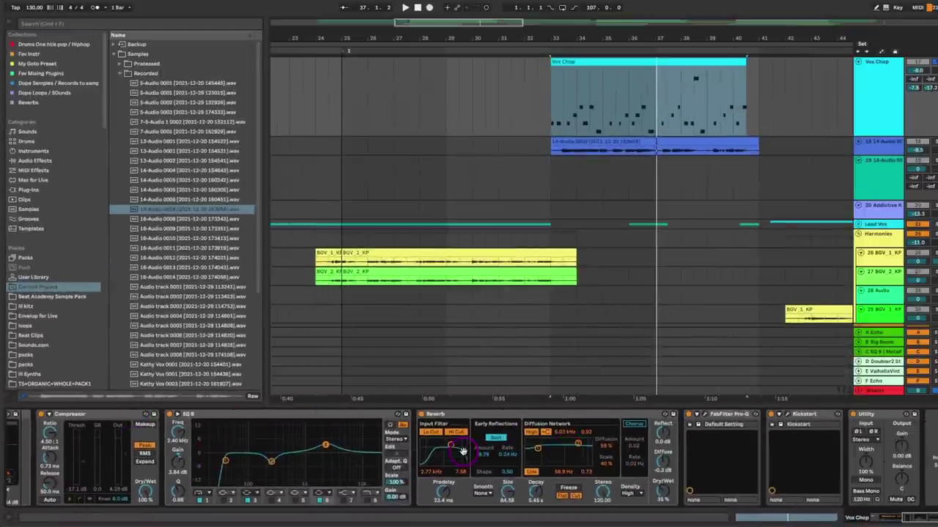
{"action": "left_click", "coordinate": [505, 414]}
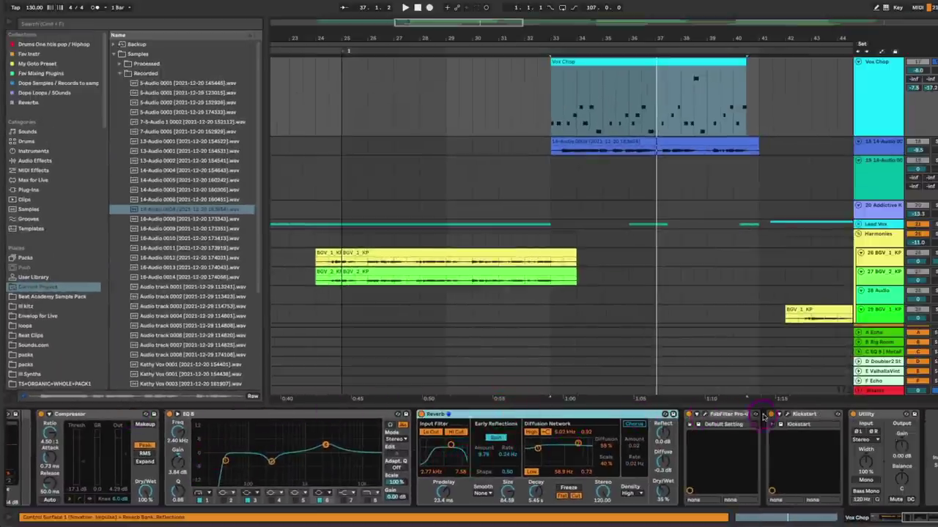
{"action": "left_click", "coordinate": [788, 416]}
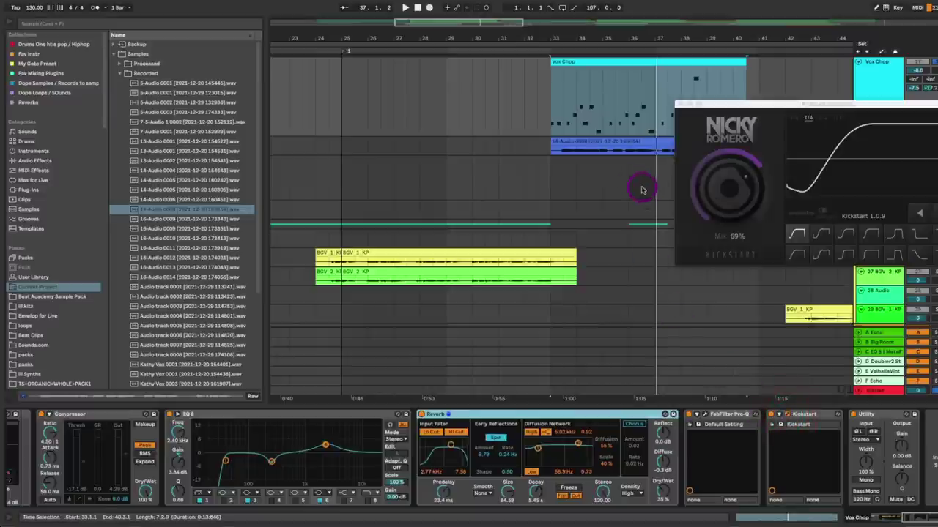
{"action": "left_click", "coordinate": [680, 105]}
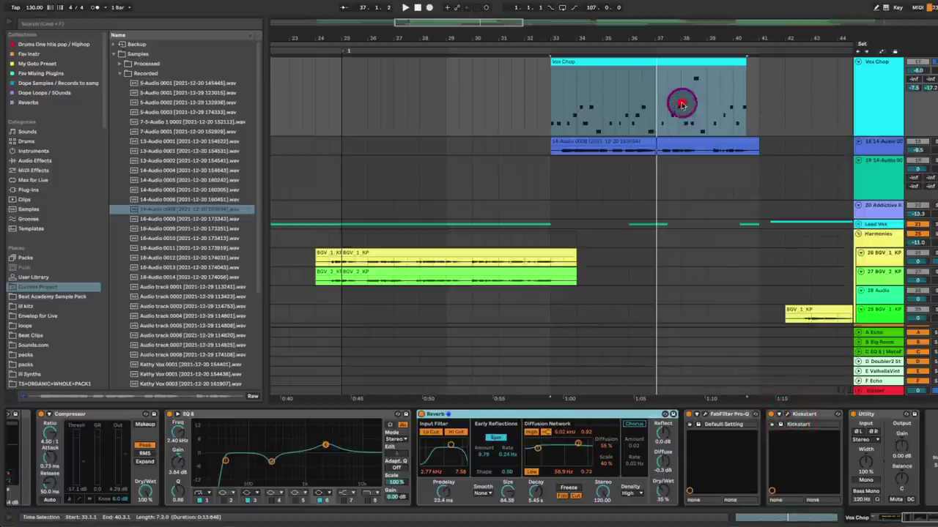
Step: Deactivate the original vocal's audio track and play the Vox Chop clip with the full arrangement from bar 33
{"action": "scroll", "coordinate": [777, 255], "scroll_direction": "up", "scroll_amount": 5}
{"action": "left_click", "coordinate": [778, 255]}
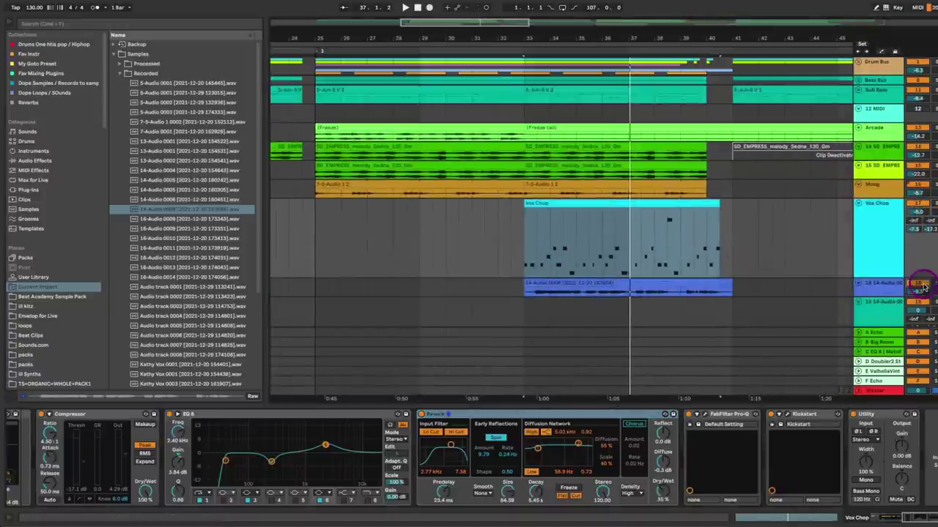
{"action": "key", "text": "space"}
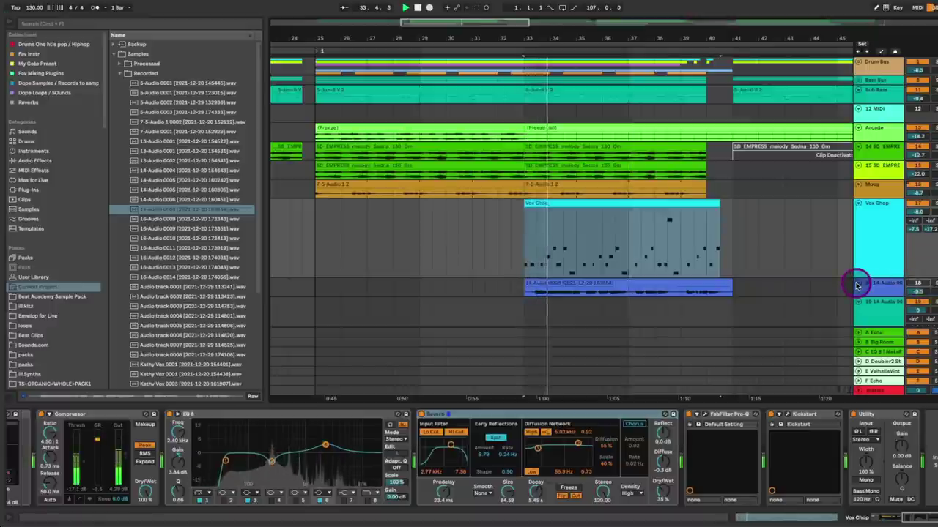
{"action": "left_click", "coordinate": [709, 269]}
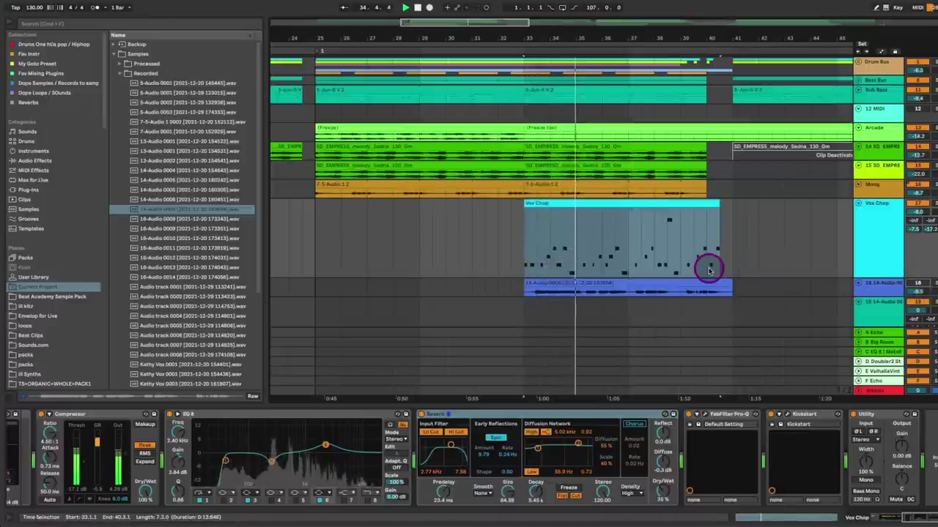
{"action": "left_click", "coordinate": [784, 260]}
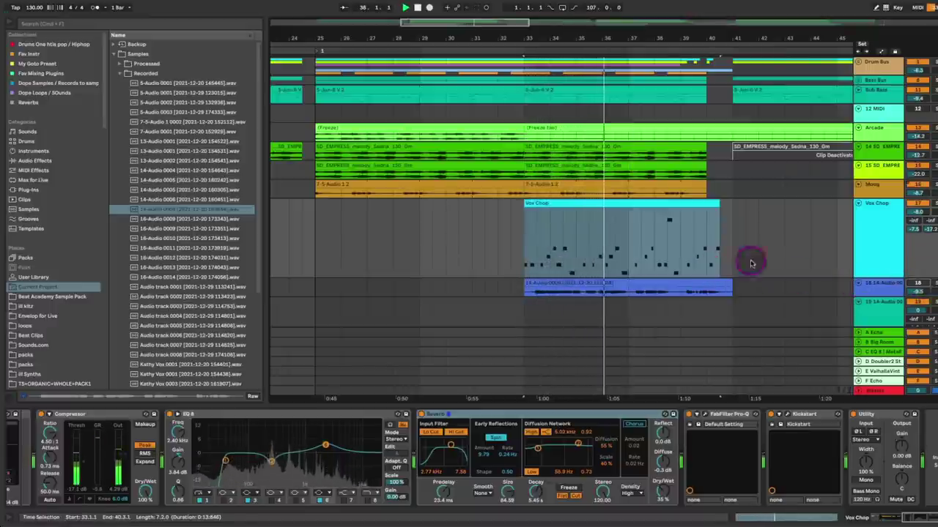